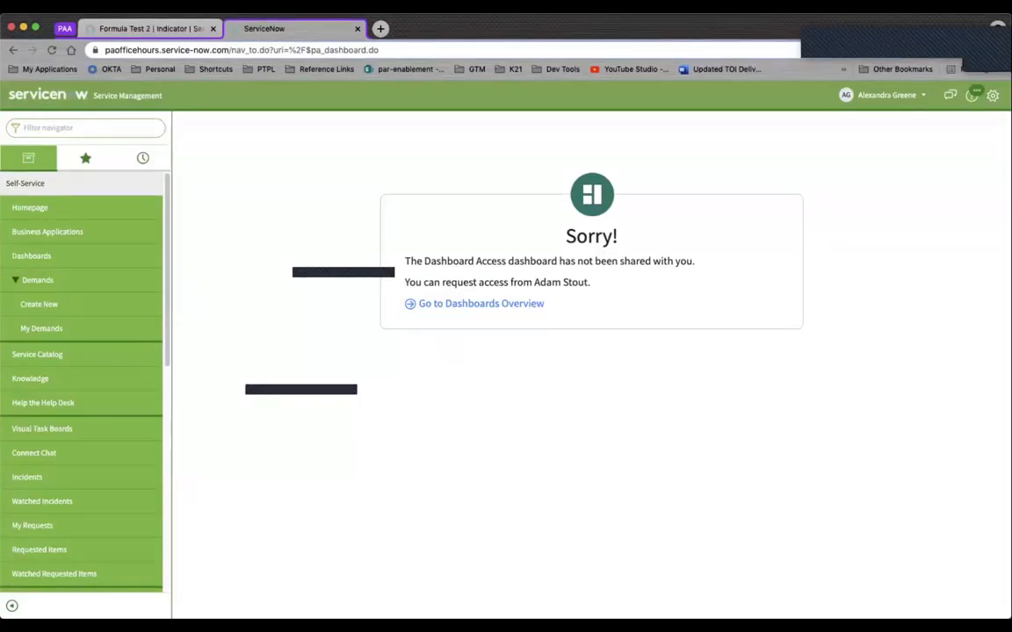
# - Load the Dashboard Access dashboard through its direct address, including the dashboard ID, as the impersonated user
pyautogui.press('super+l')
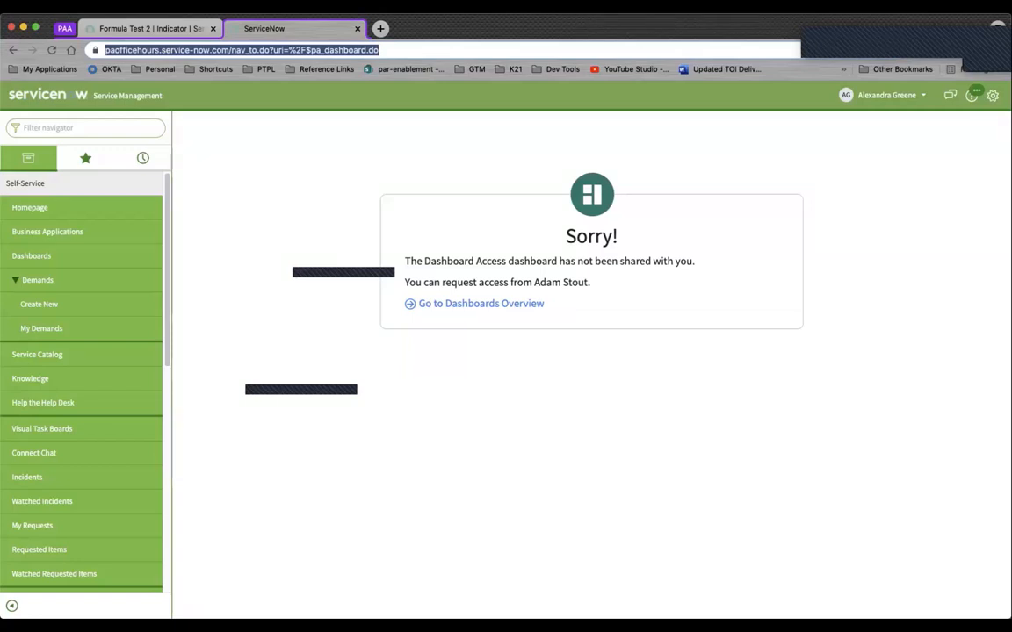
pyautogui.write('paofficehours.service-now.com/nav_to.do?uri=%2F$pa_dashboard.do%3Fsysparm_dashboard%3D0dc3afe41bac78108f10dc63b24bcbfa')
pyautogui.press('Return')
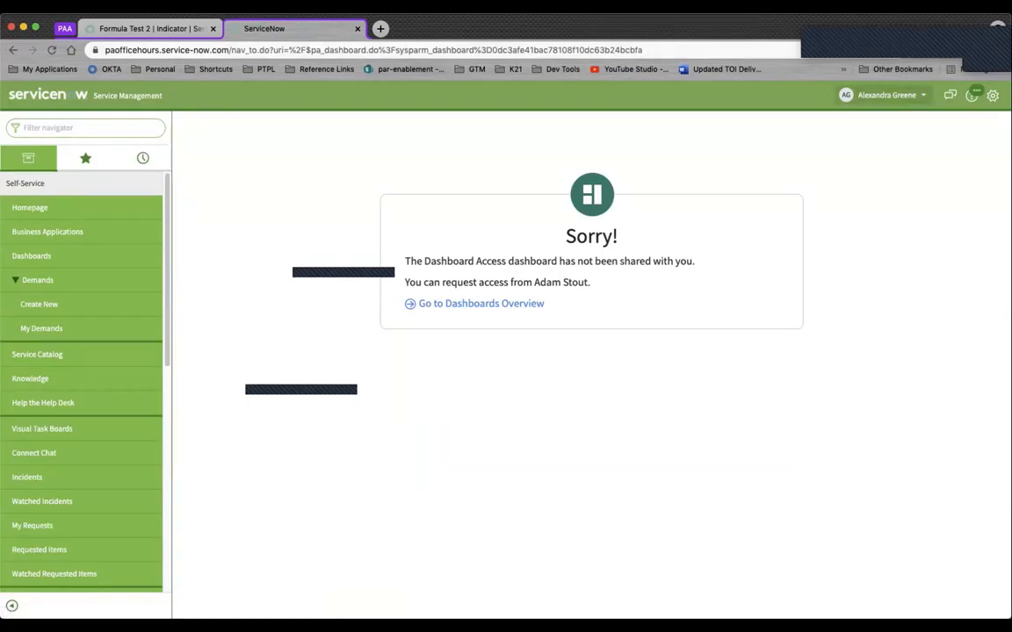
# - Switch the impersonation to the dashboard's owner from the recent impersonations
pyautogui.click(883, 95)
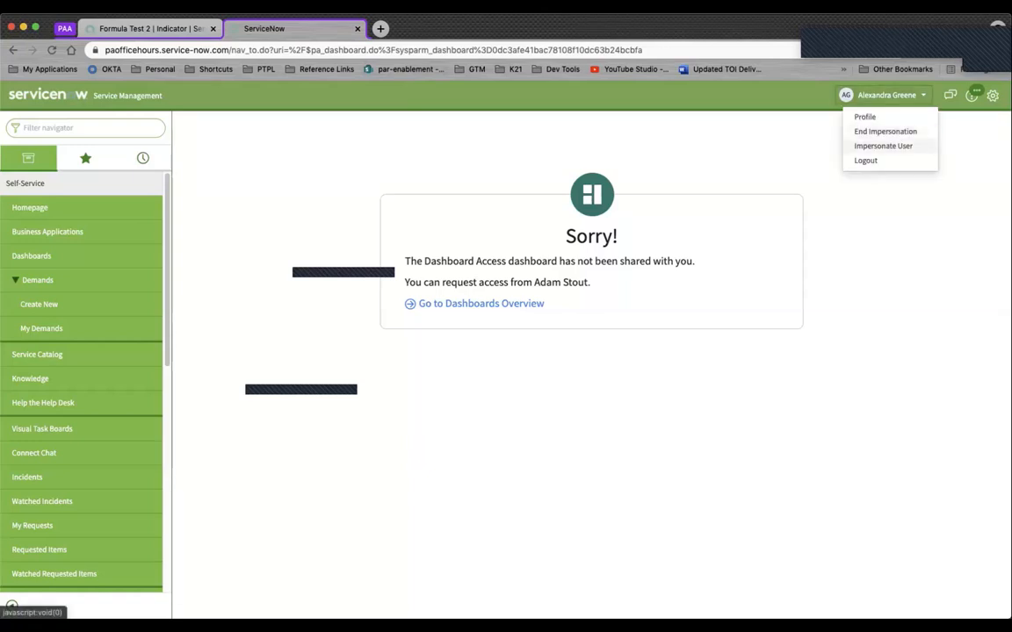
pyautogui.click(882, 146)
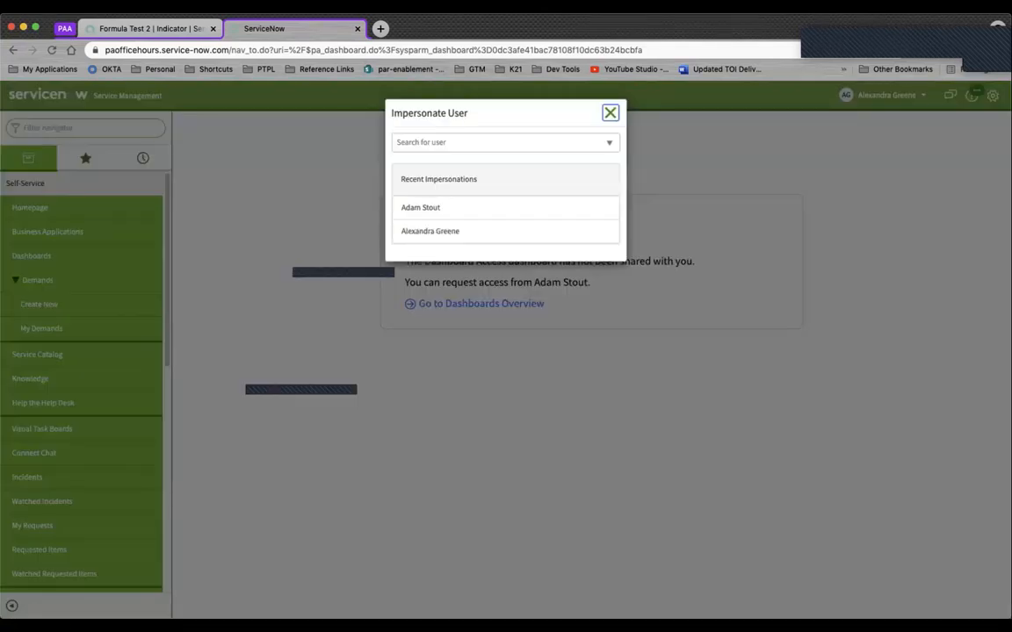
pyautogui.click(439, 208)
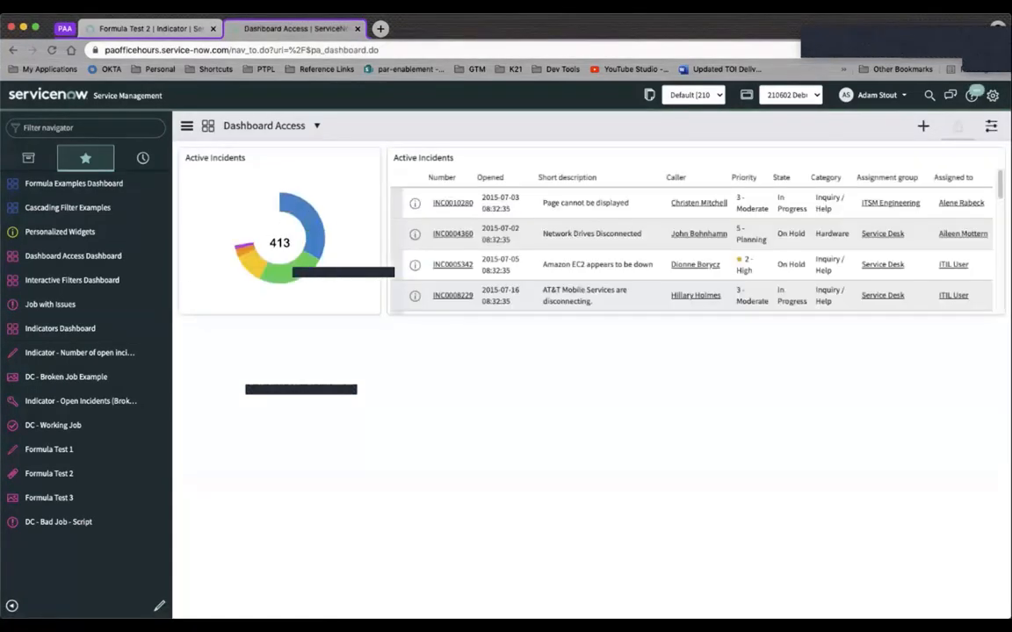
# - Share the Dashboard Access dashboard with the previously impersonated user, with Can view permission and an email invitation
pyautogui.click(957, 126)
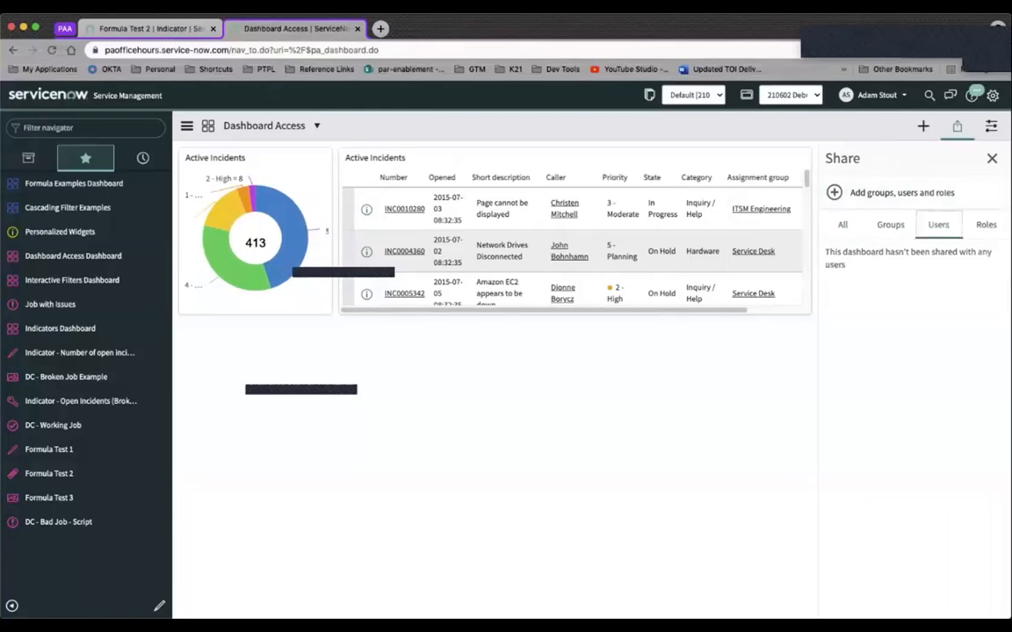
pyautogui.click(834, 192)
pyautogui.write('ale')
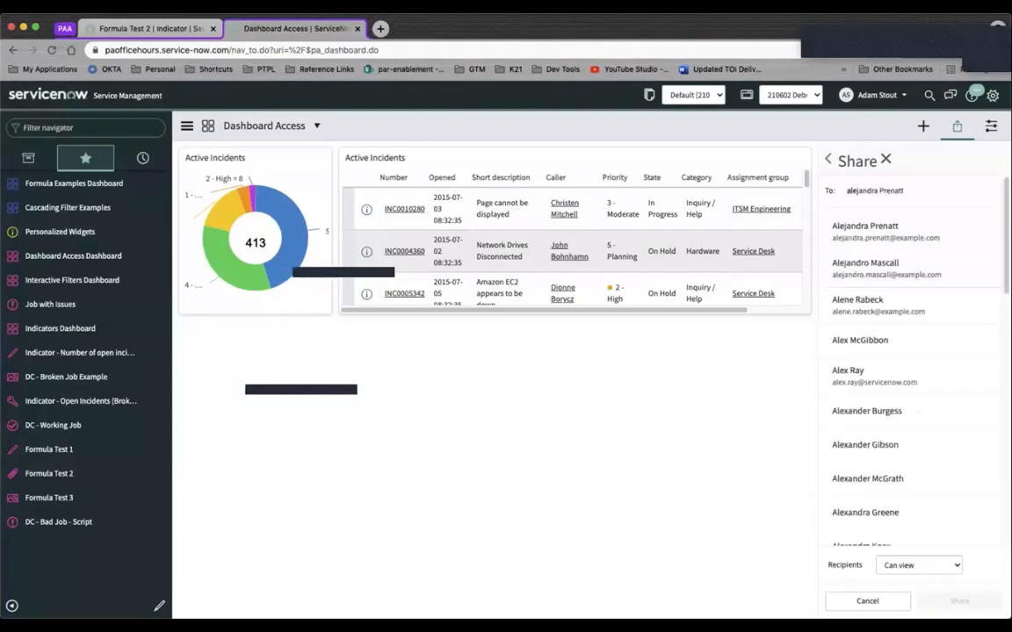
pyautogui.write('xan')
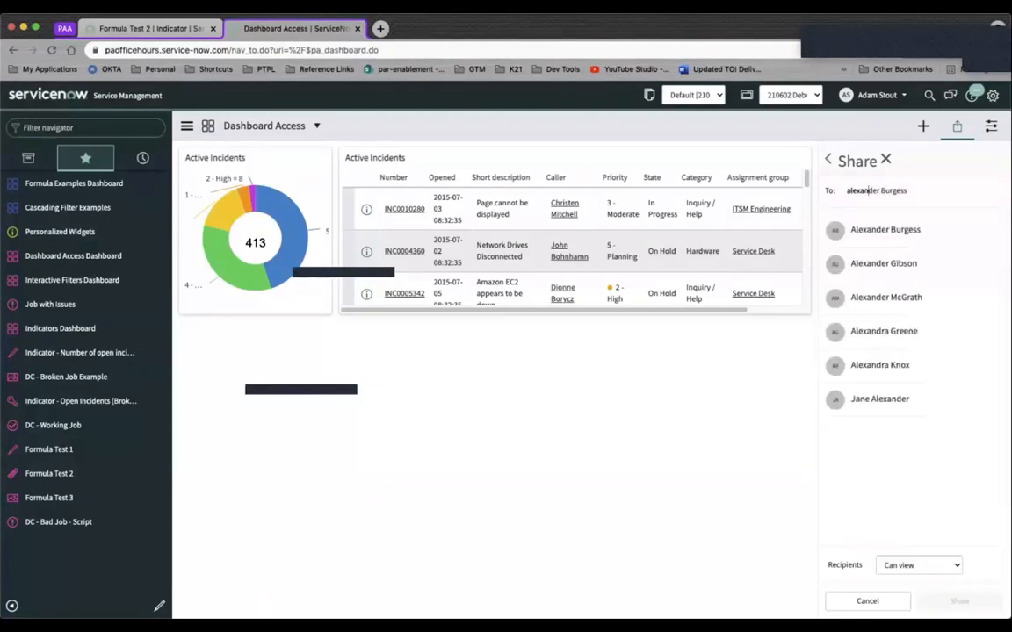
pyautogui.click(883, 331)
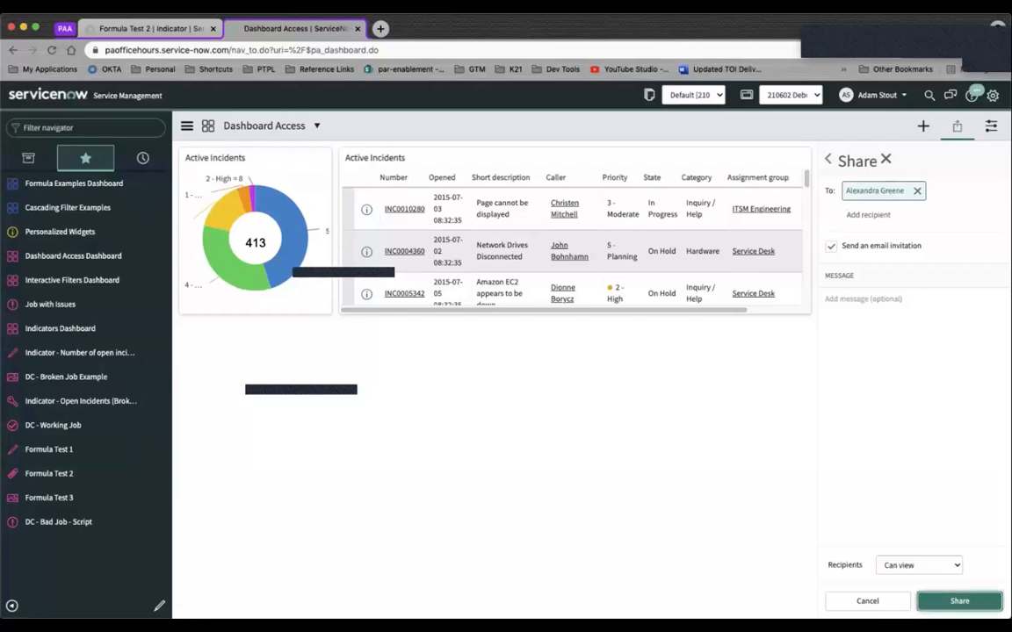
pyautogui.click(959, 601)
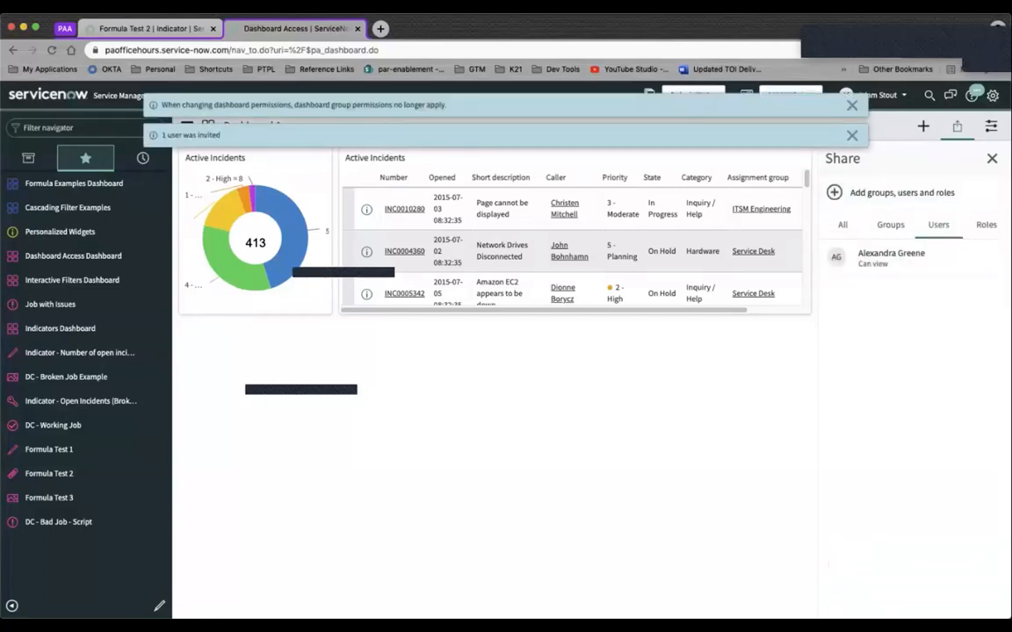
# - Impersonate the invited user and check what both Active Incidents widgets show on the dashboard
pyautogui.click(874, 131)
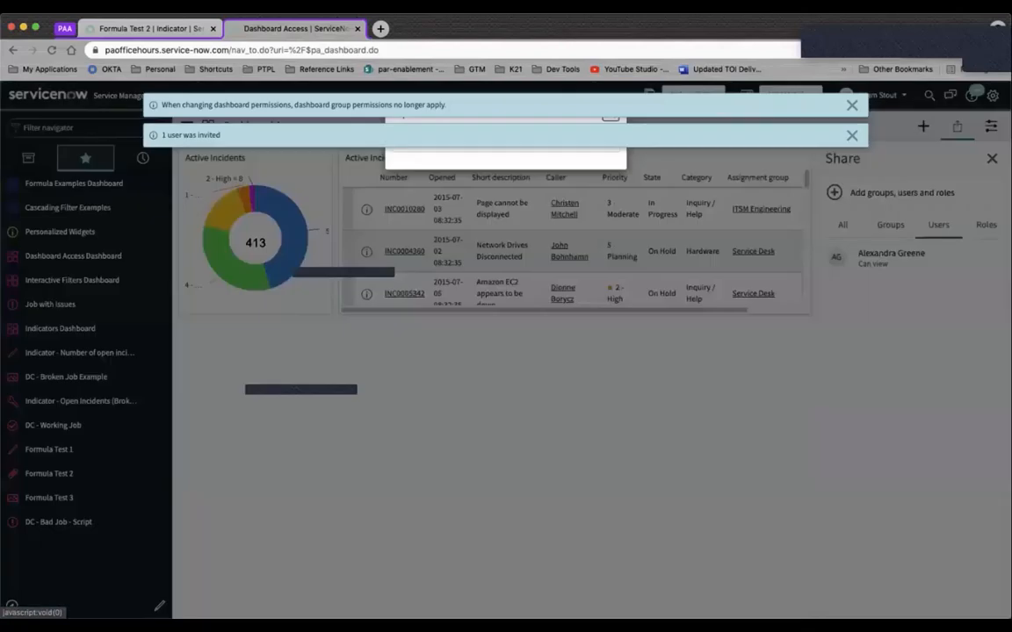
pyautogui.click(431, 208)
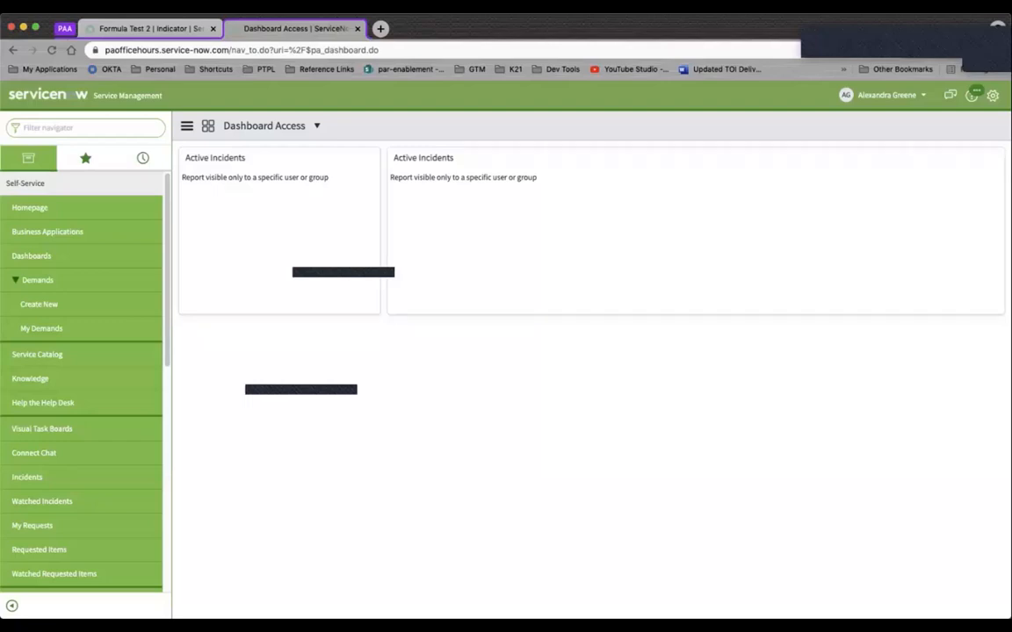
pyautogui.moveTo(329, 178); pyautogui.dragTo(182, 177)
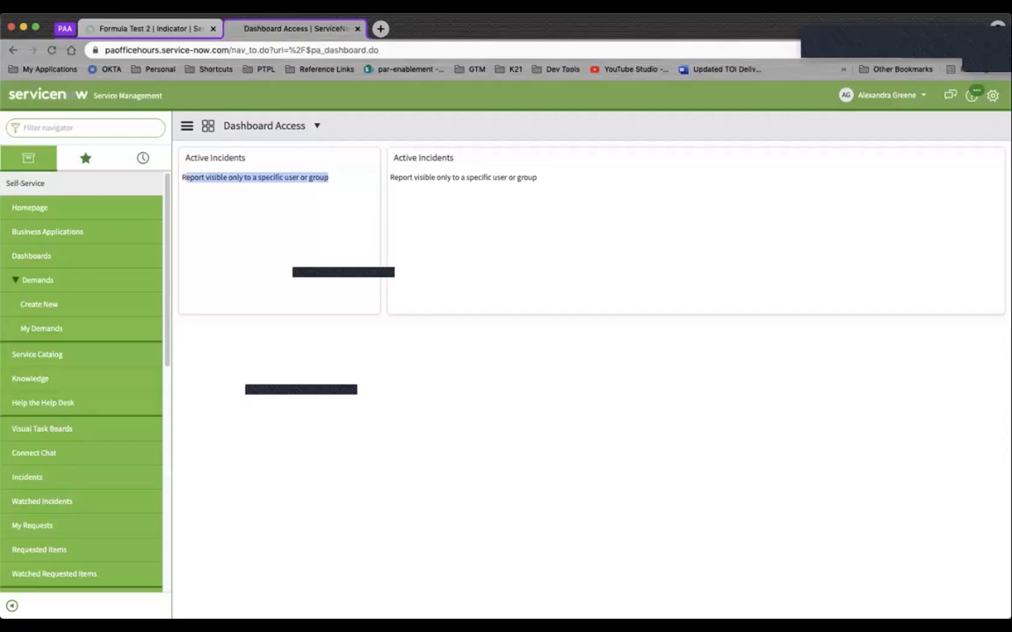
# - End the impersonation and open the Active Incidents donut report for editing from the dashboard
pyautogui.click(885, 94)
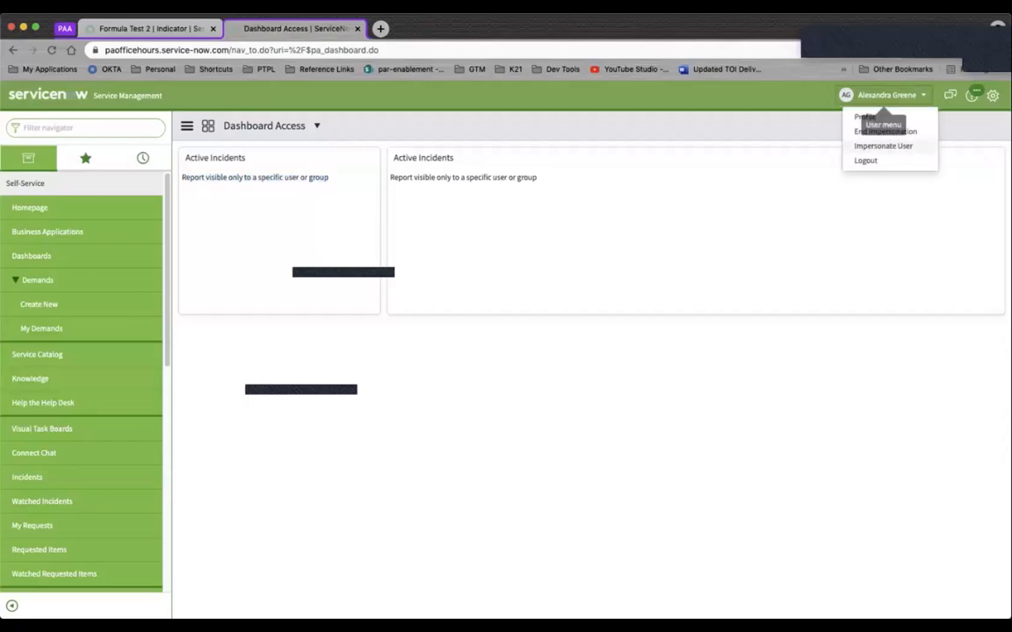
pyautogui.click(885, 130)
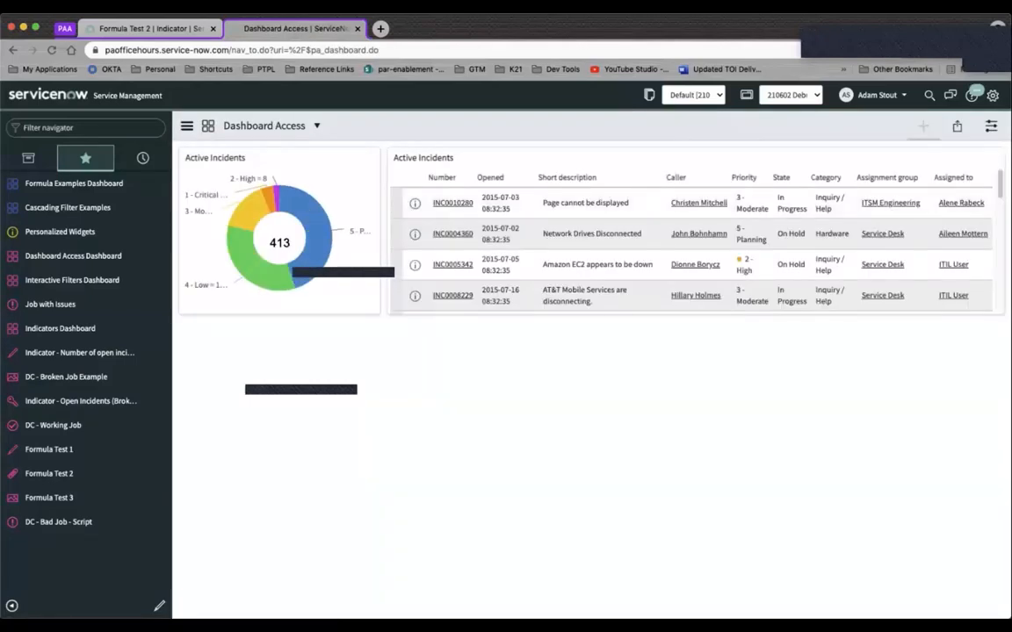
pyautogui.click(923, 125)
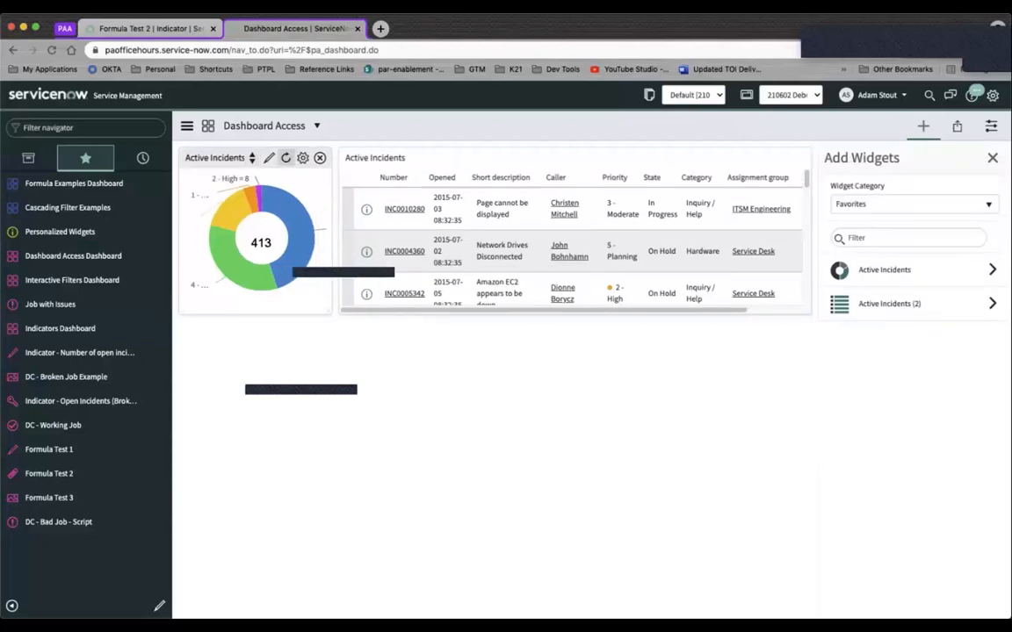
pyautogui.click(269, 158)
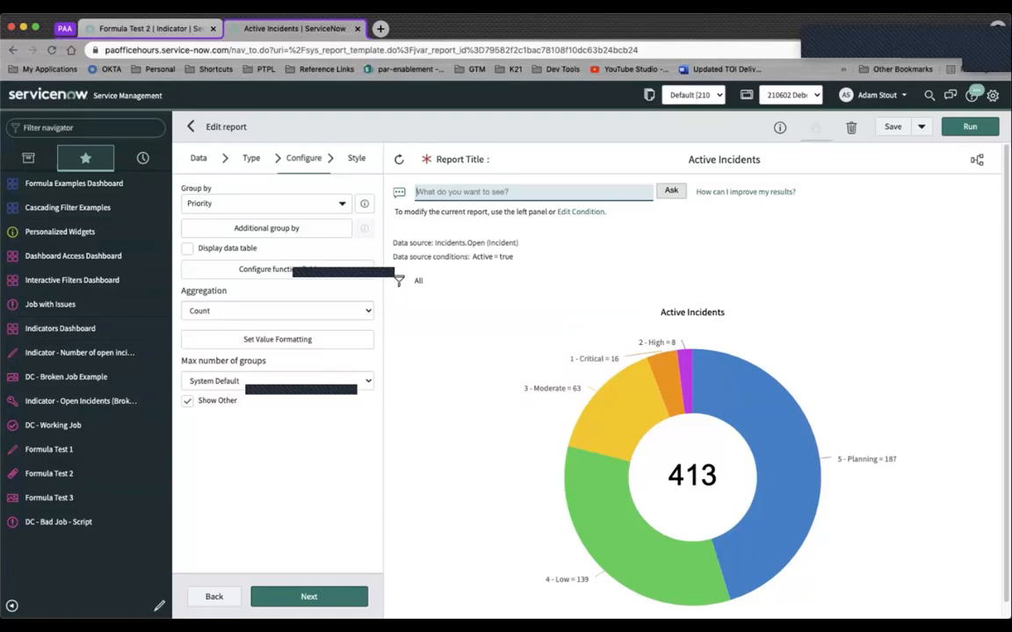
# - Add the invited user to the Active Incidents donut report's shared users under Groups and Users, and save the report
pyautogui.click(815, 127)
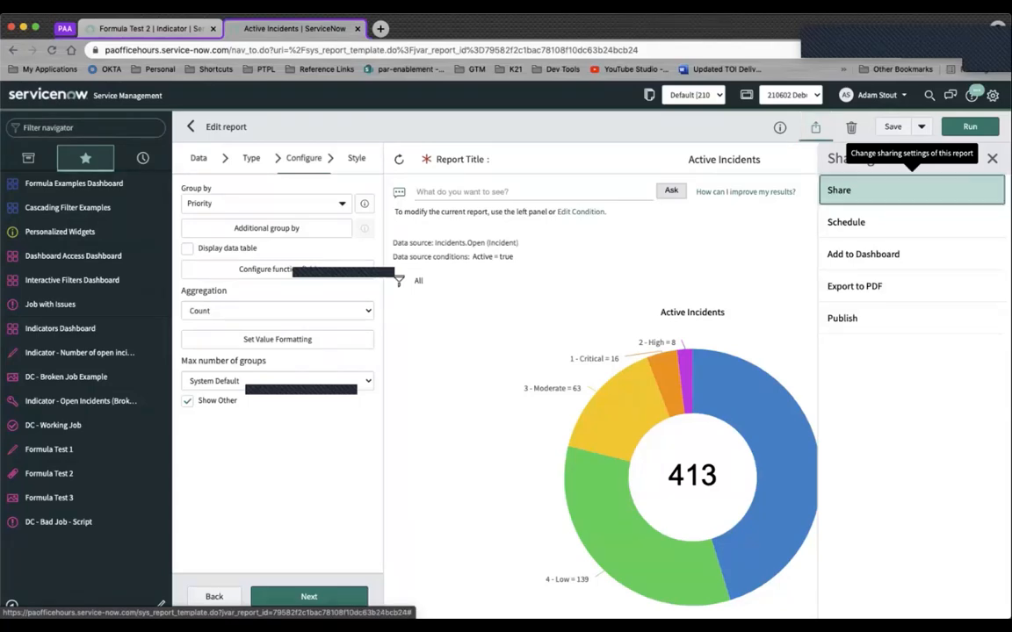
pyautogui.click(911, 190)
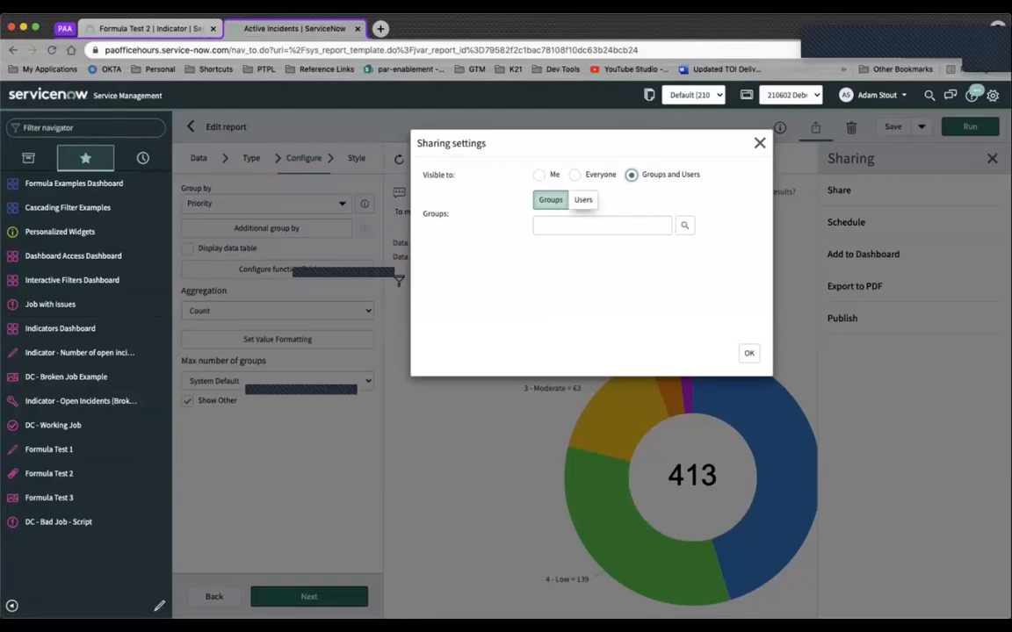
pyautogui.click(583, 199)
pyautogui.click(601, 316)
pyautogui.write('alex')
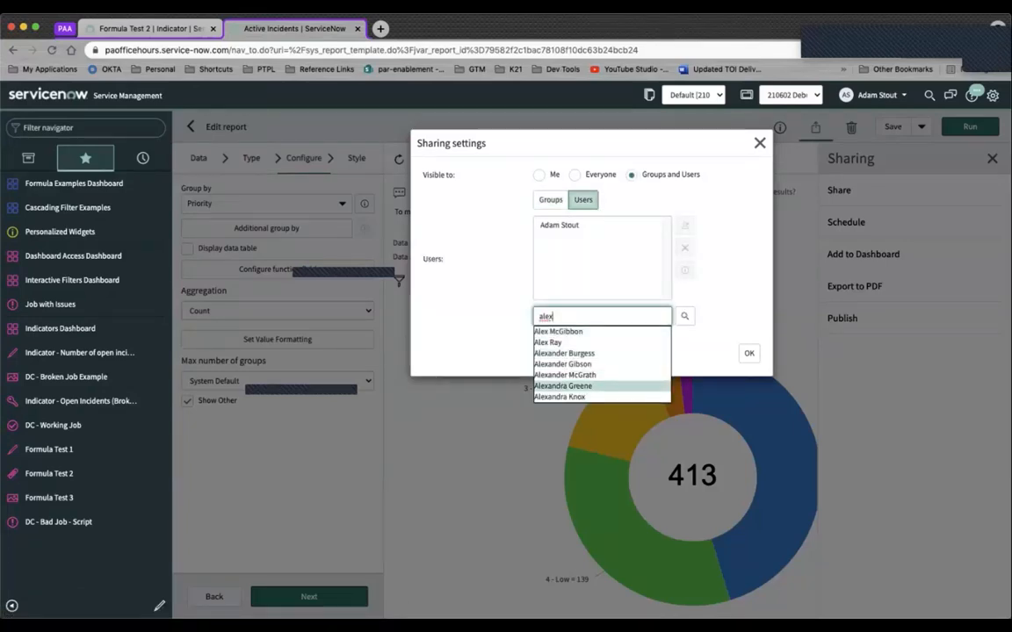
pyautogui.click(575, 387)
pyautogui.click(749, 353)
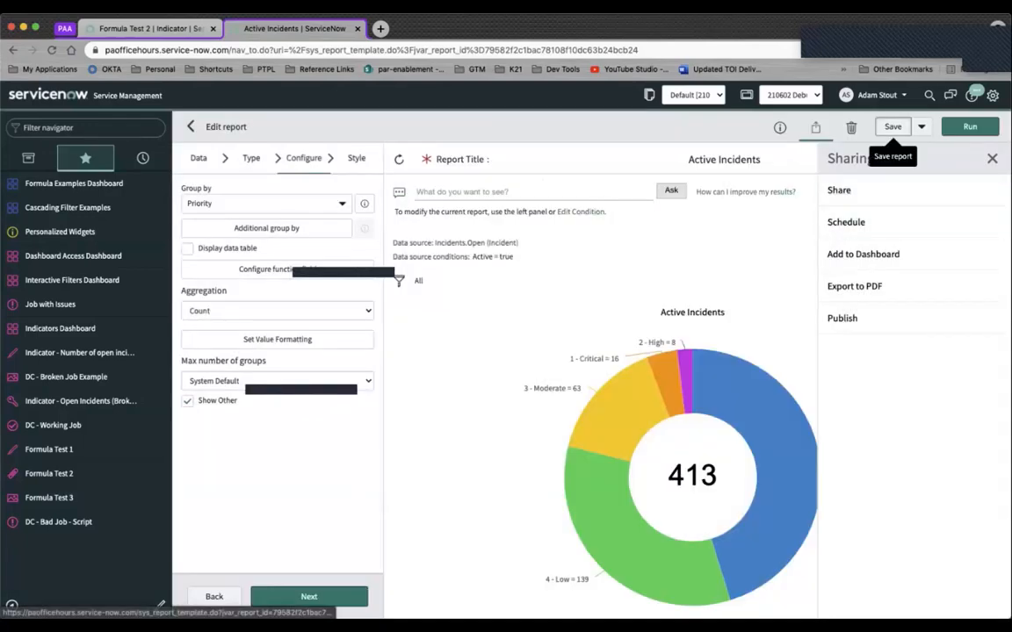
pyautogui.click(892, 126)
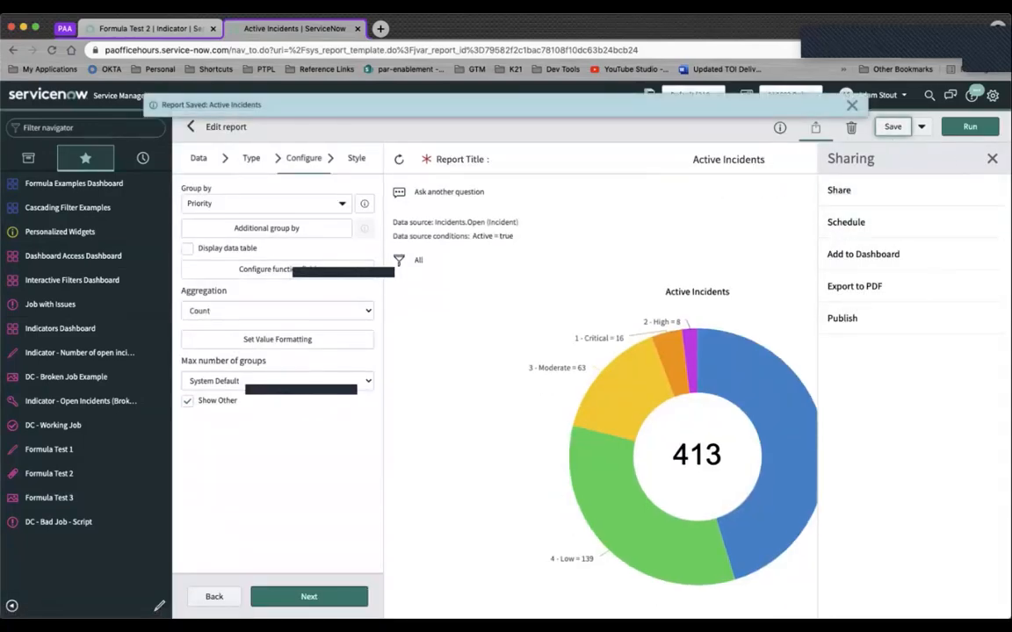
# - Return to the dashboard and open the sharing settings of the Active Incidents list report
pyautogui.click(191, 127)
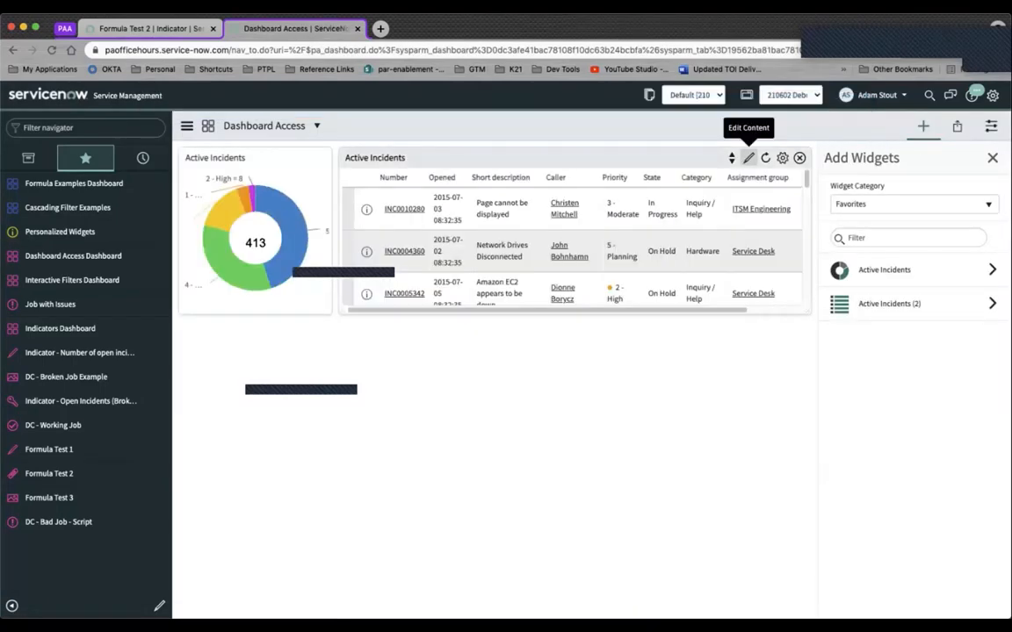
pyautogui.click(748, 158)
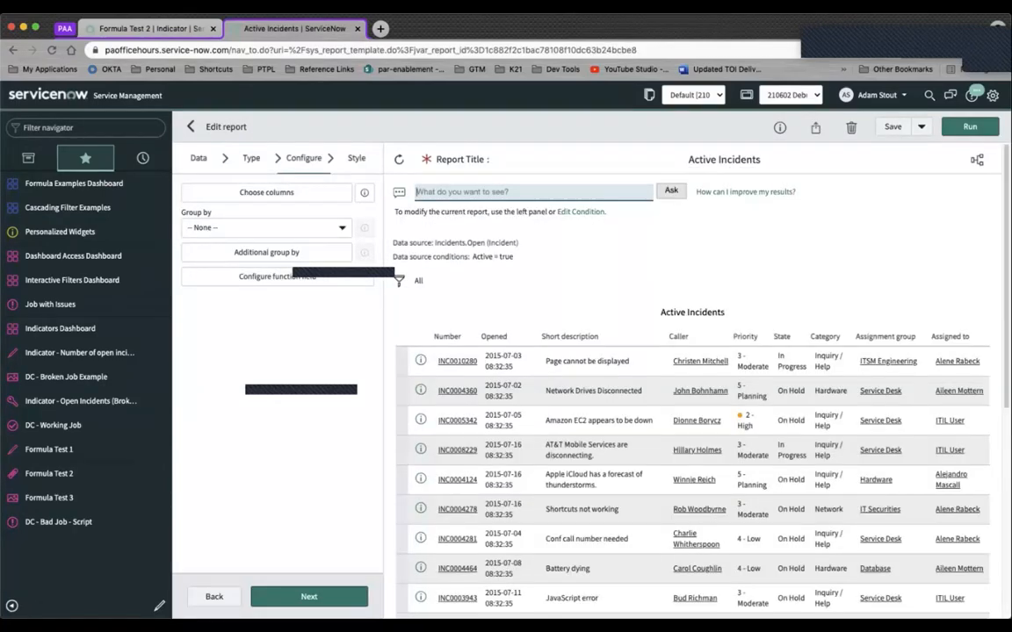
pyautogui.click(815, 128)
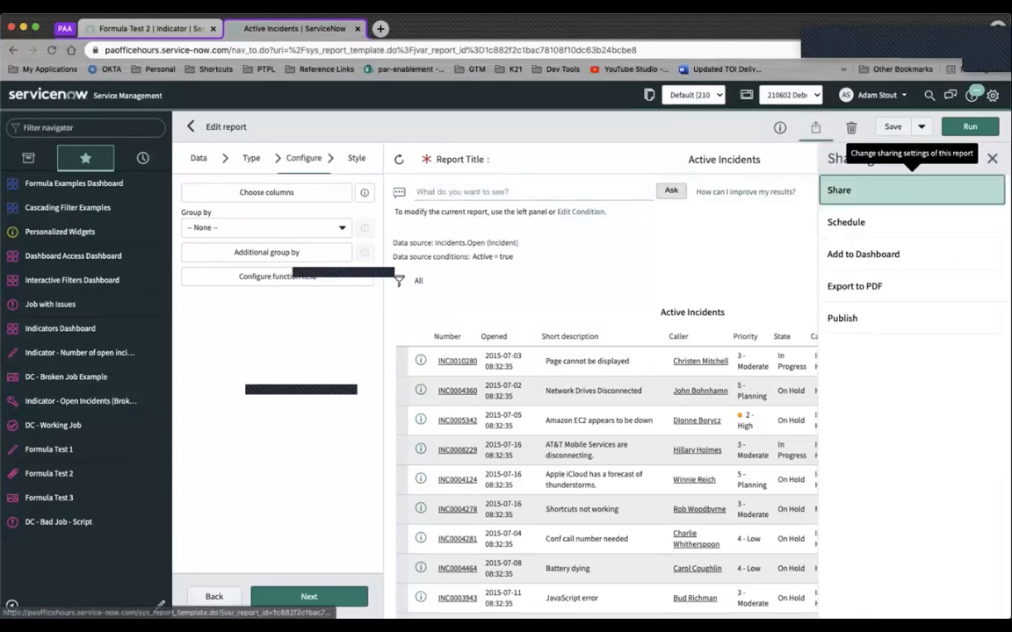
pyautogui.click(914, 190)
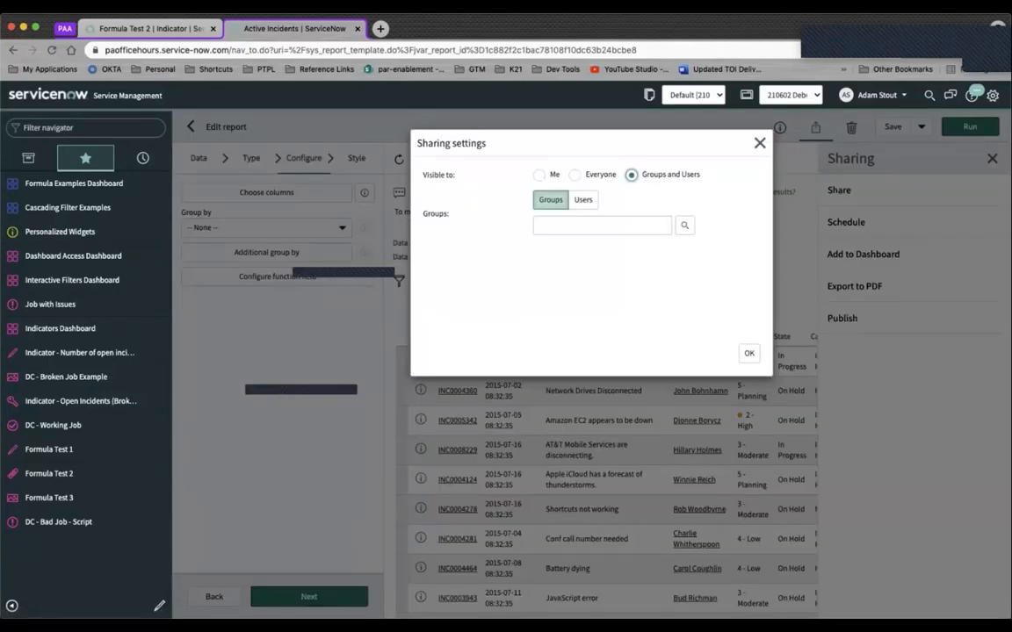
# - Add the invited user to the list report's shared users and save the report
pyautogui.click(583, 200)
pyautogui.click(602, 316)
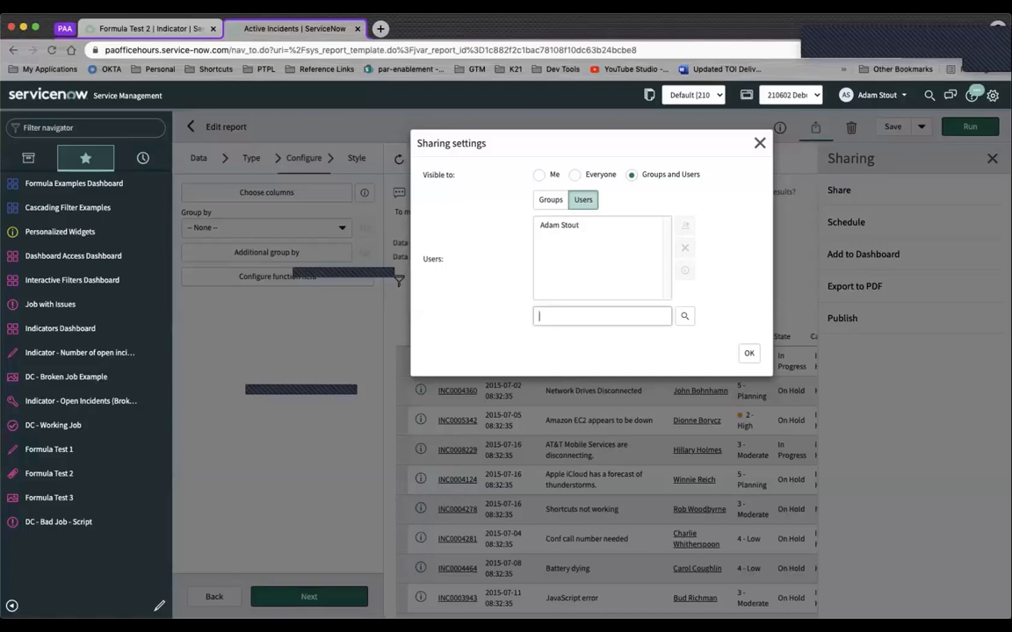
pyautogui.write('alex')
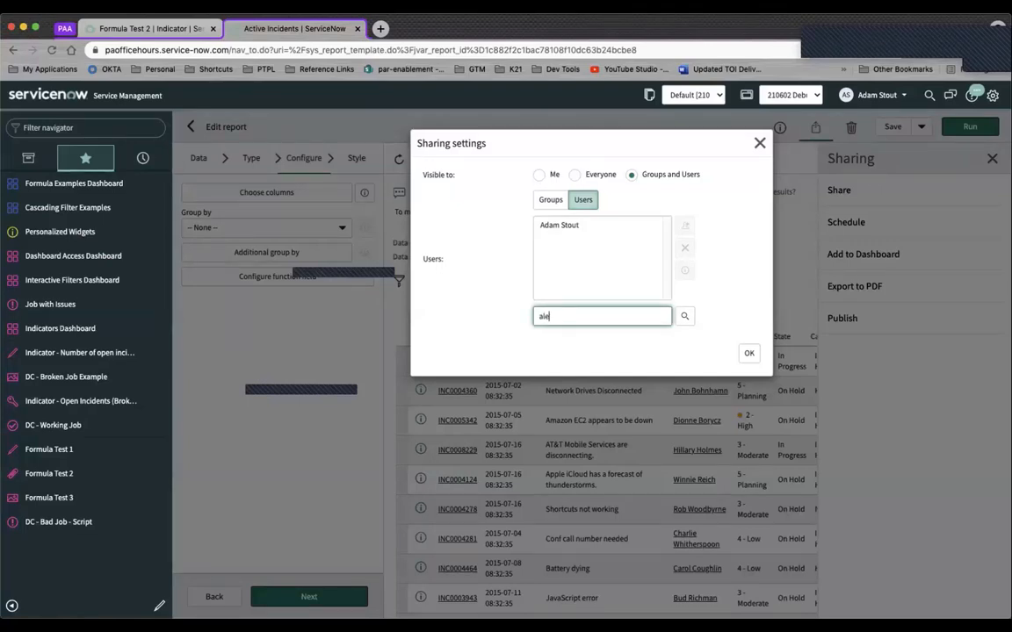
pyautogui.press('Down')
pyautogui.press('Down')
pyautogui.press('Down')
pyautogui.press('Down')
pyautogui.press('Down')
pyautogui.press('Down')
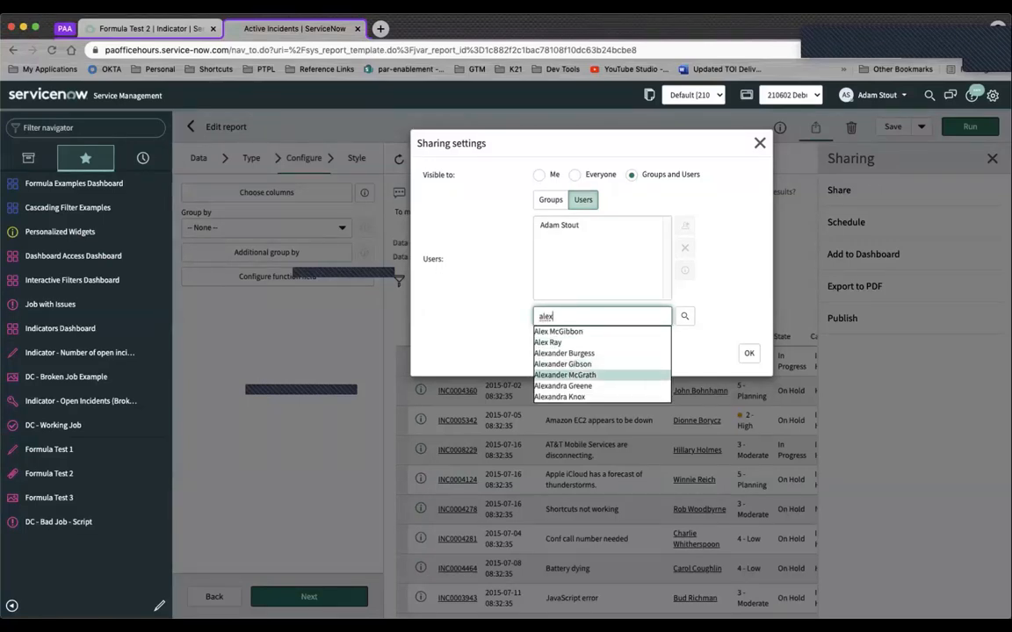
pyautogui.press('Return')
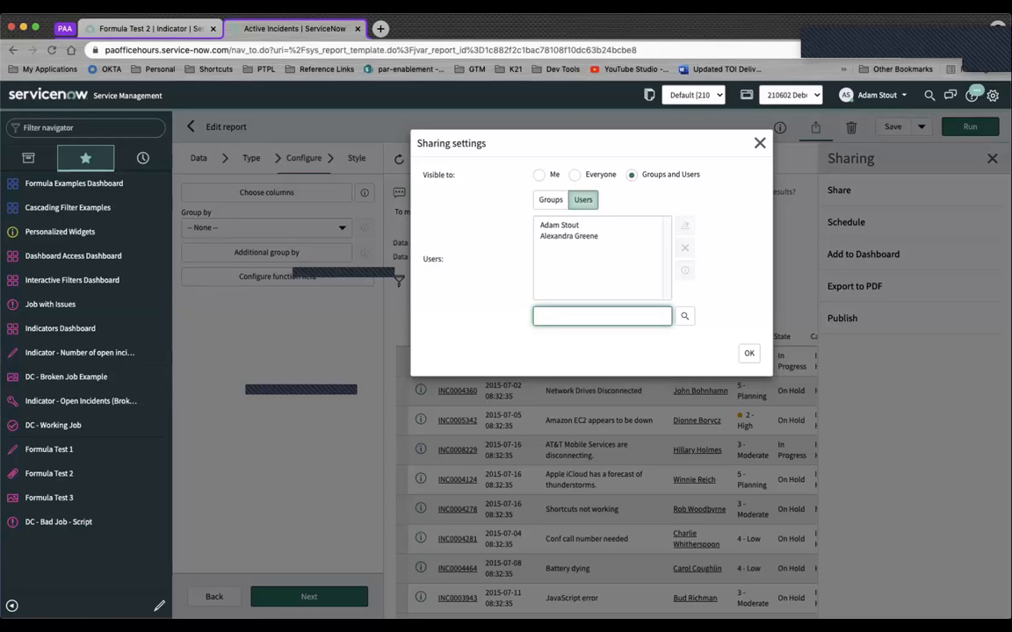
pyautogui.click(749, 353)
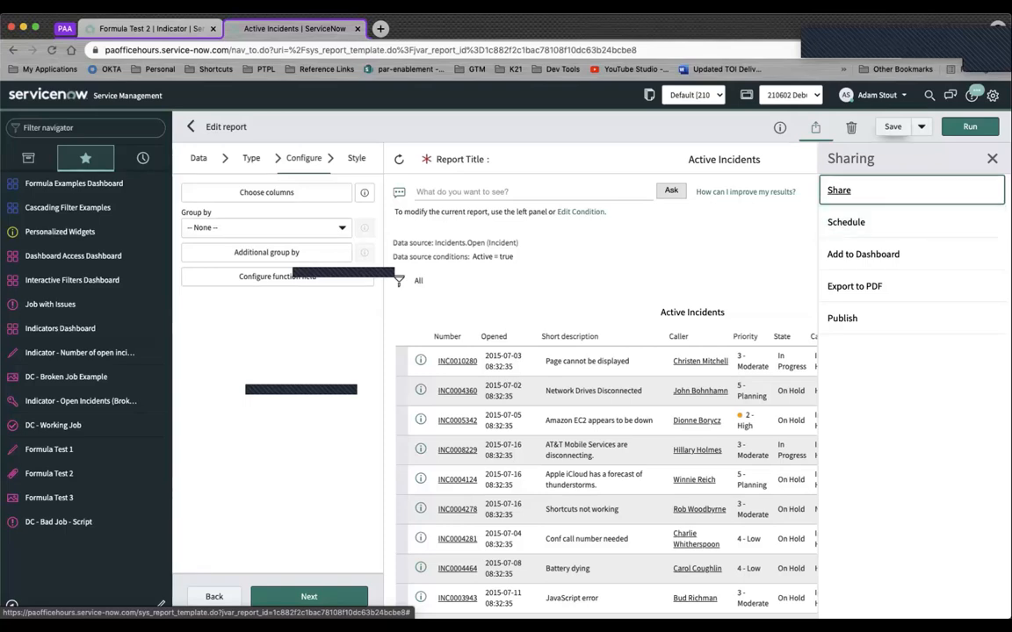
pyautogui.click(892, 126)
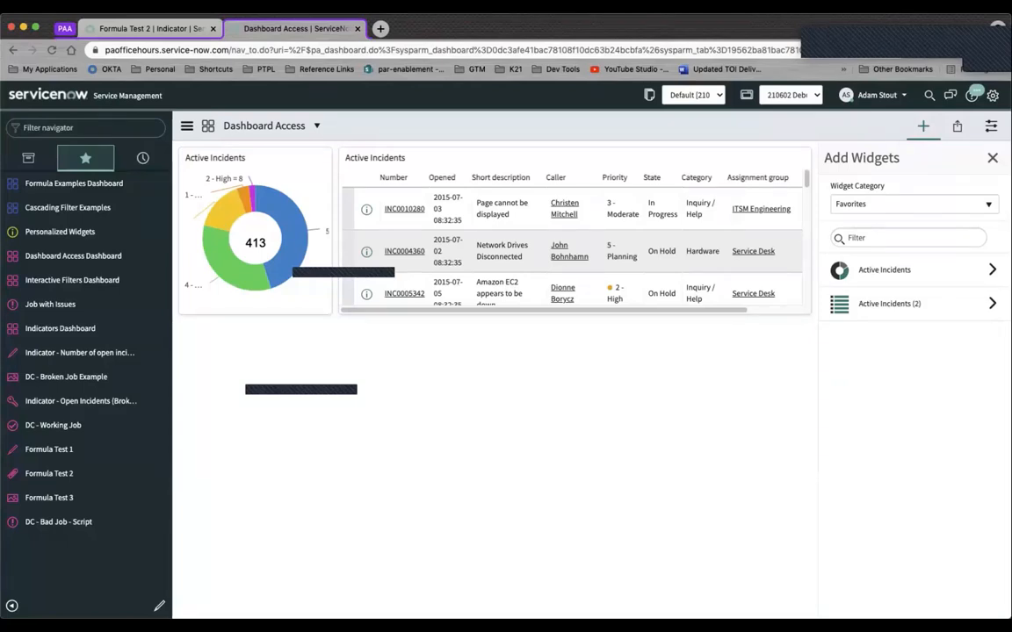
# - Impersonate the invited user again and check the Active Incidents widgets now that both reports are shared
pyautogui.click(874, 94)
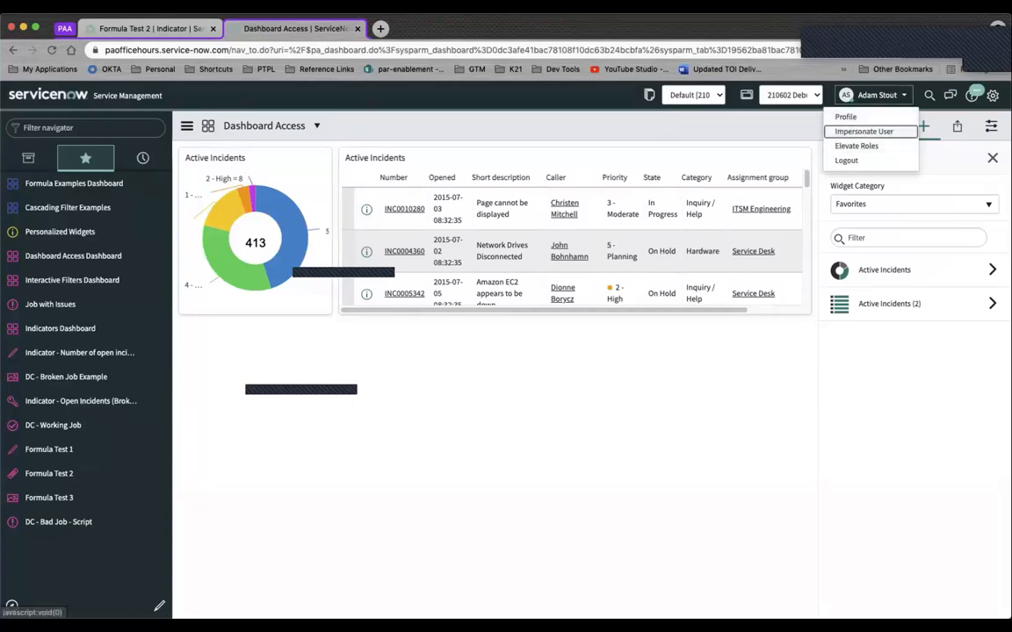
pyautogui.click(863, 131)
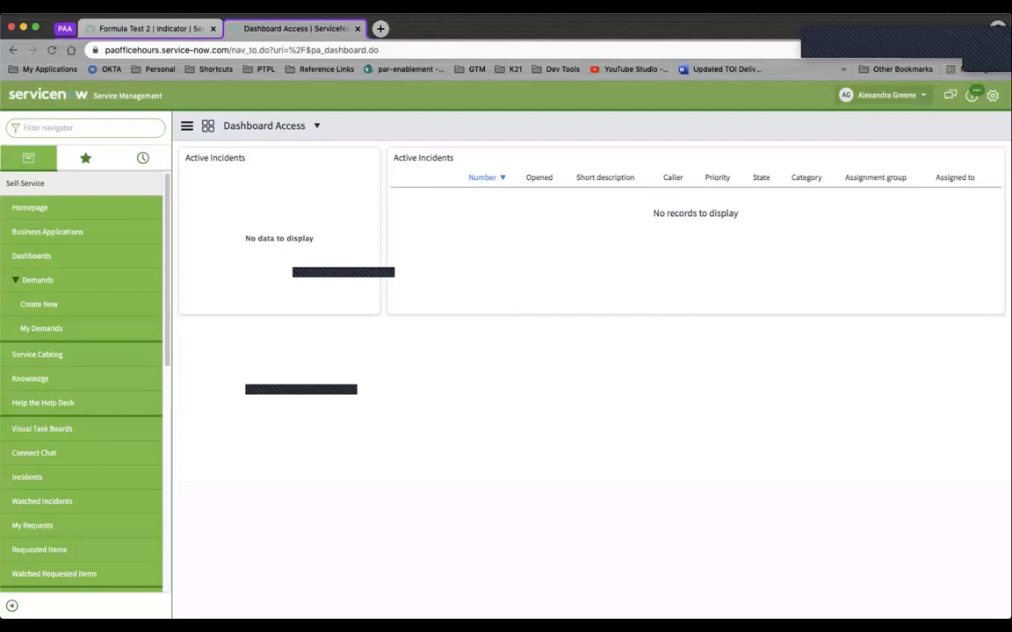
# - End the impersonation and open the Users list under System Security's Users and Groups
pyautogui.click(886, 95)
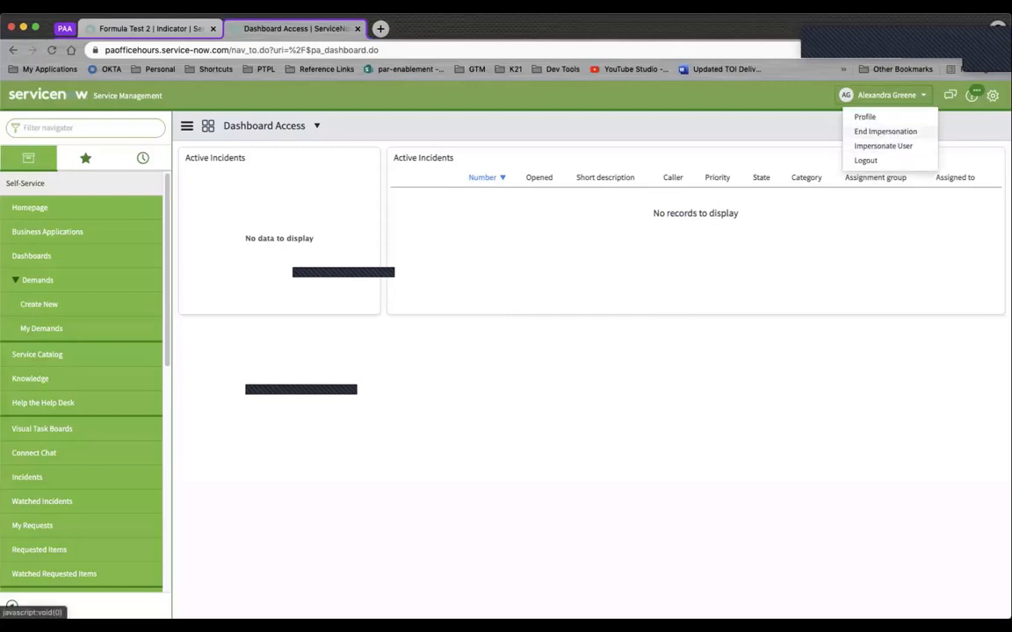
pyautogui.click(886, 130)
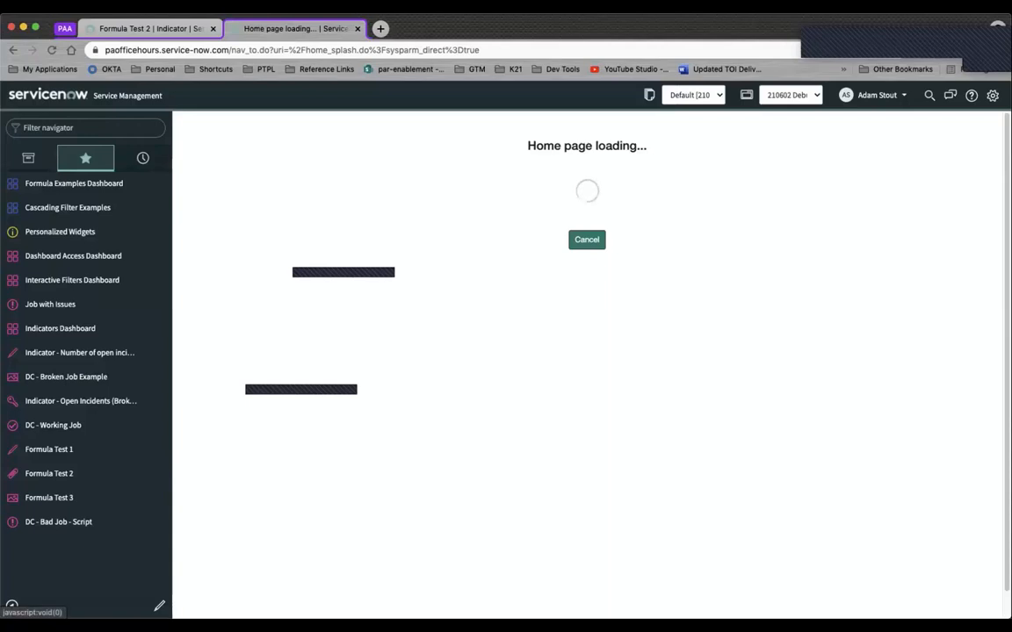
pyautogui.write('users')
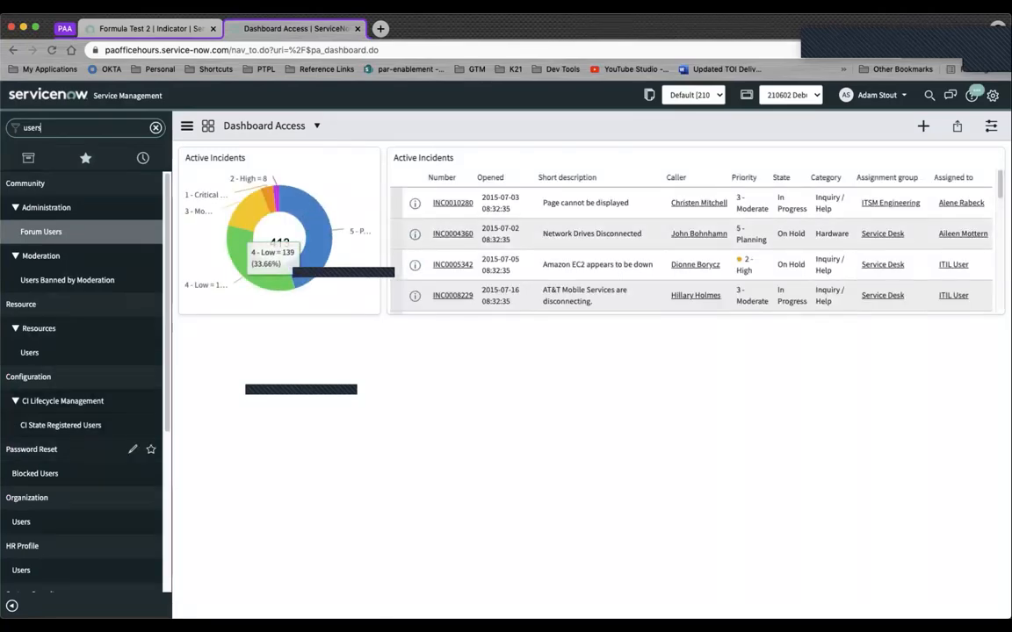
pyautogui.scroll(-5, 79, 507)
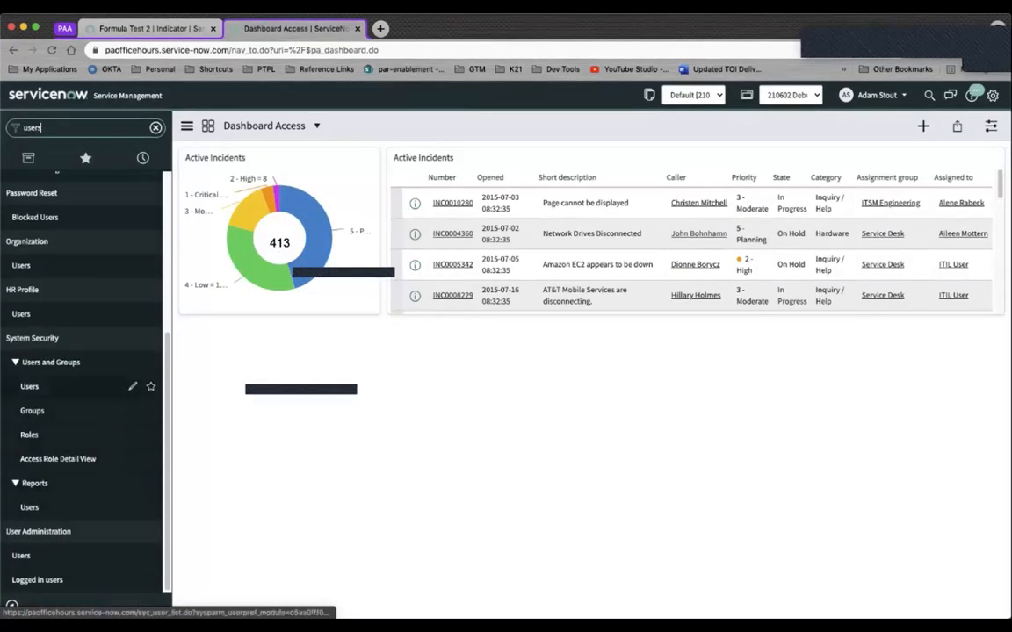
pyautogui.click(35, 386)
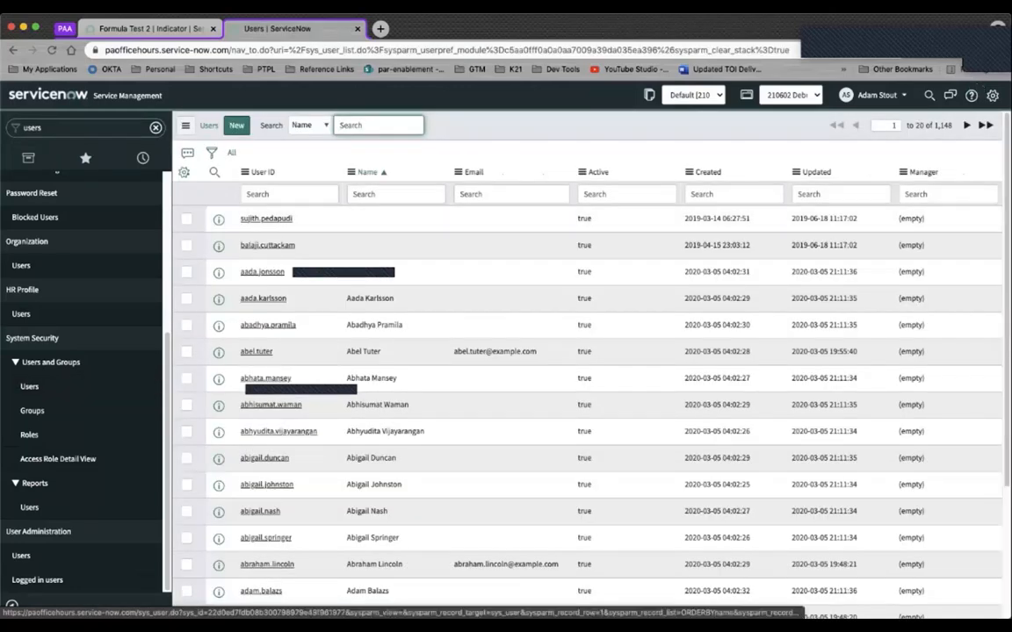
# - Filter the Users list by the start of the invited user's User ID and open that user's record
pyautogui.click(289, 195)
pyautogui.write('alex')
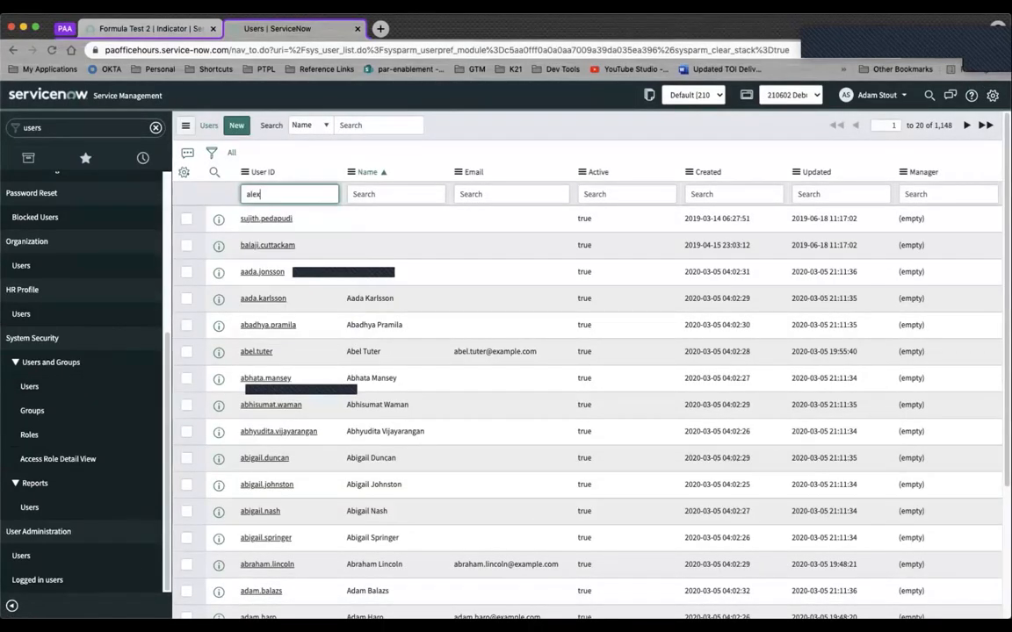
pyautogui.press('Return')
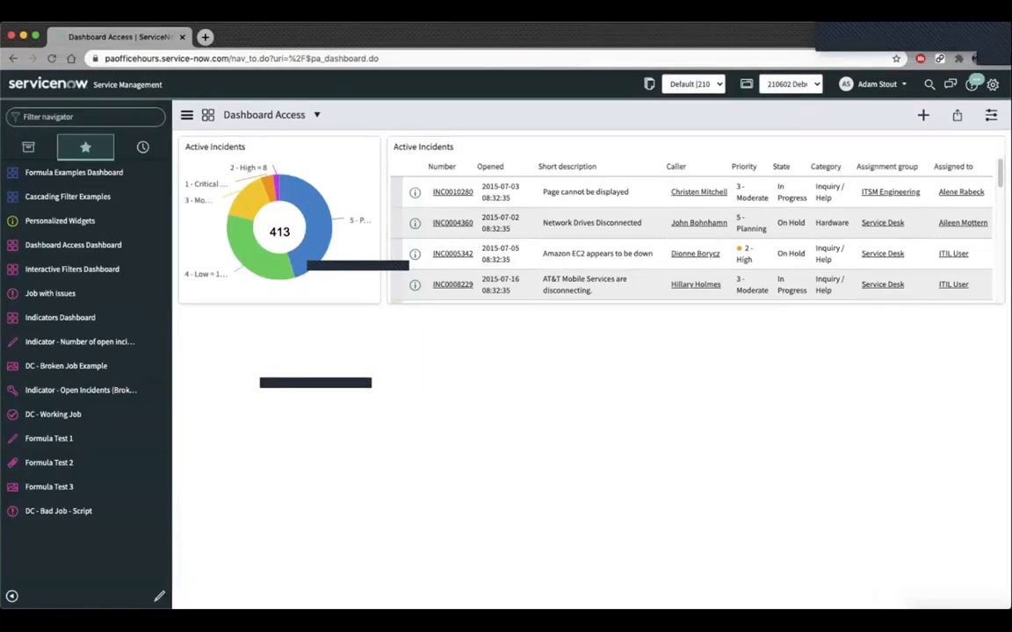
pyautogui.click(143, 145)
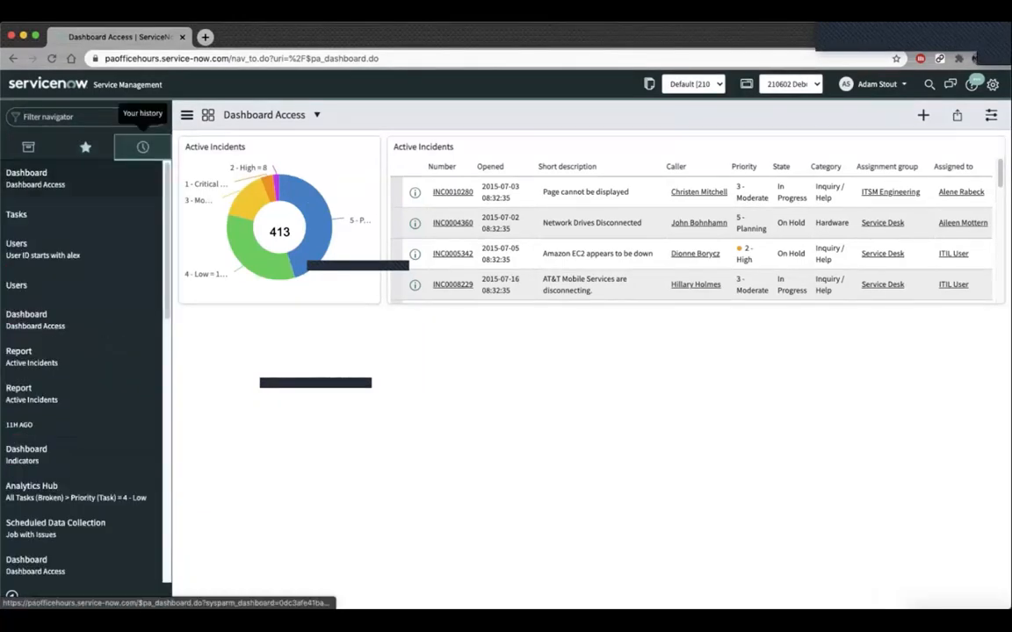
pyautogui.click(36, 249)
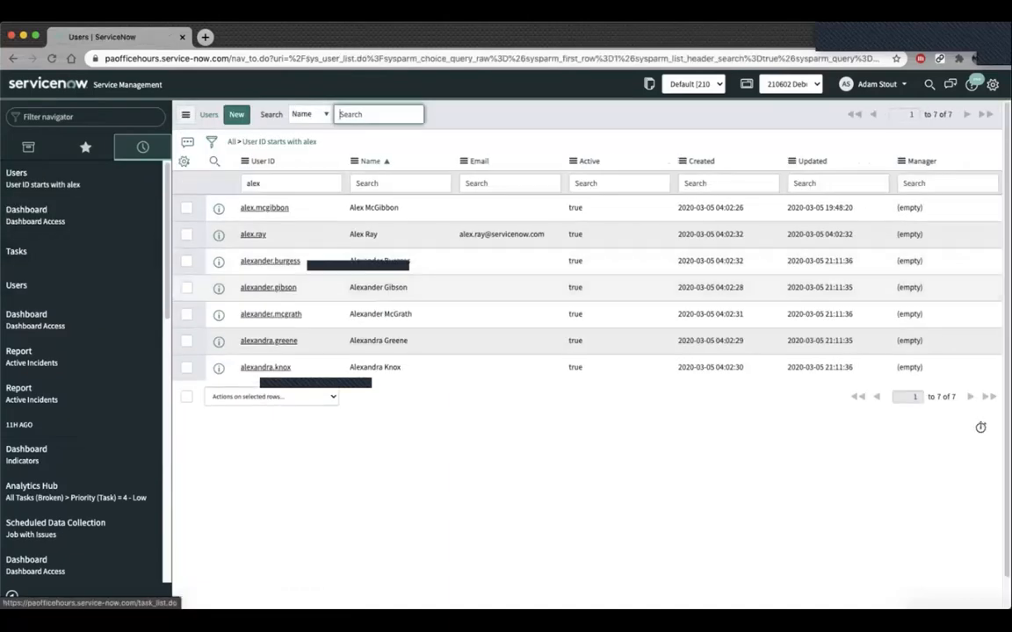
pyautogui.click(269, 341)
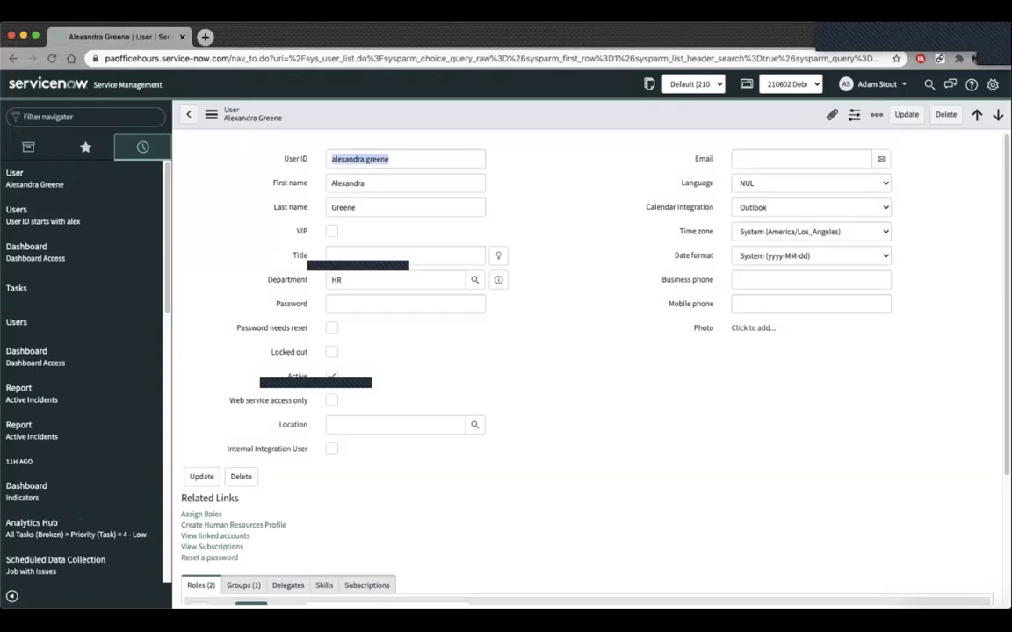
# - Add the itil role to the invited user's Roles list, save it, and dismiss the notices
pyautogui.scroll(-3, 580, 351)
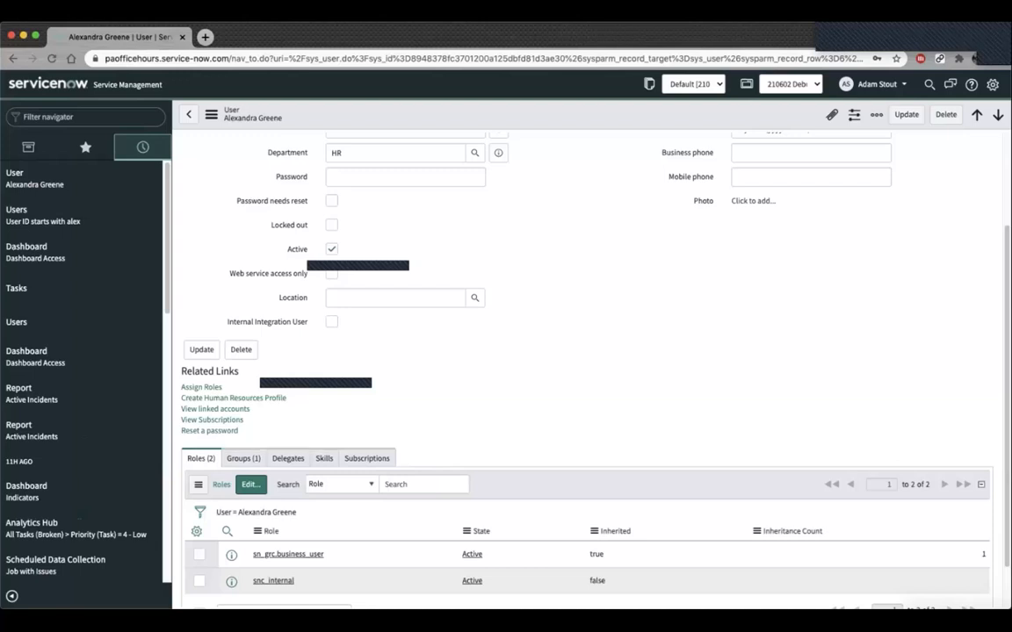
pyautogui.click(251, 484)
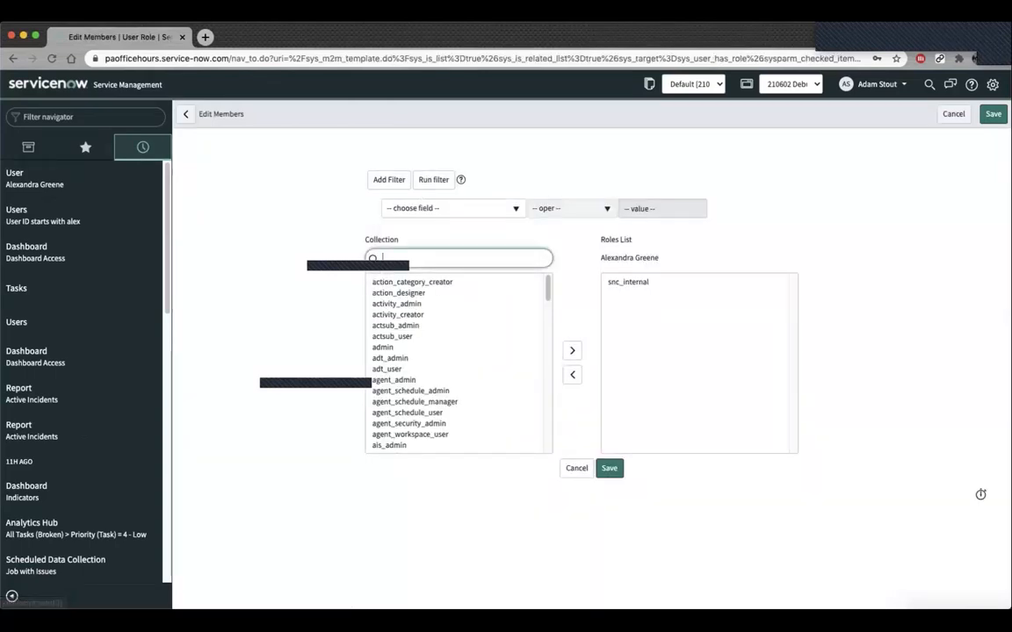
pyautogui.write('itil')
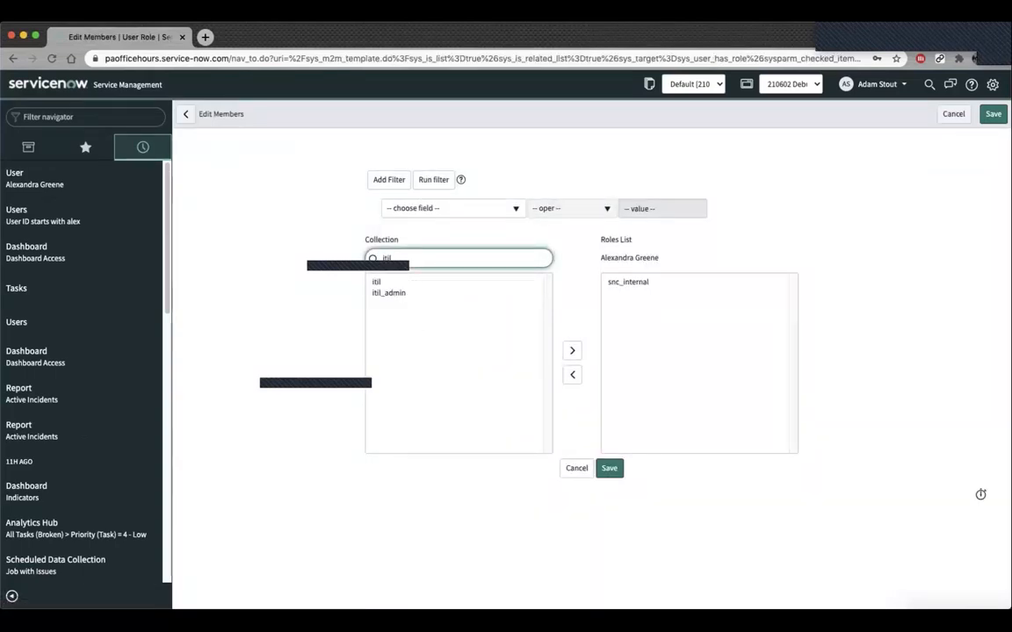
pyautogui.doubleClick(377, 281)
pyautogui.click(605, 468)
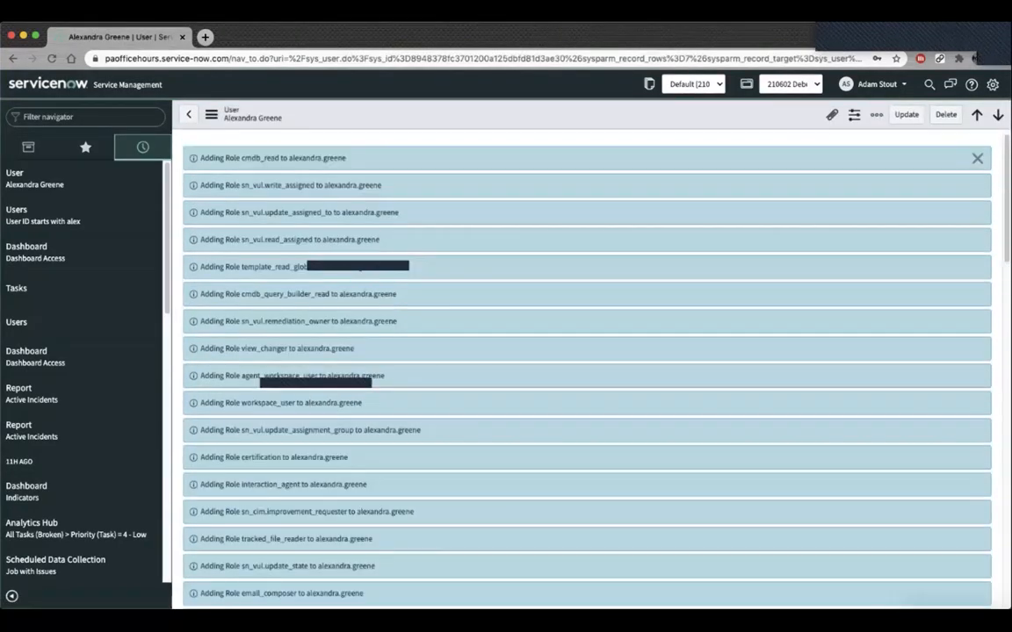
pyautogui.click(977, 158)
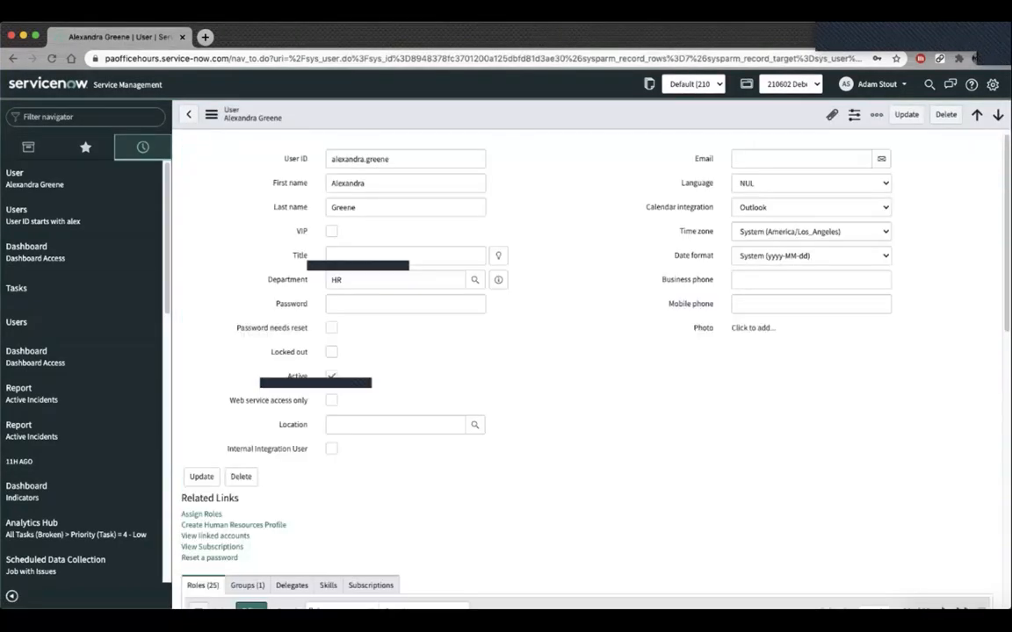
# - Impersonate the invited user to check the Active Incidents widgets with the itil role, and end the impersonation
pyautogui.click(870, 84)
pyautogui.click(862, 120)
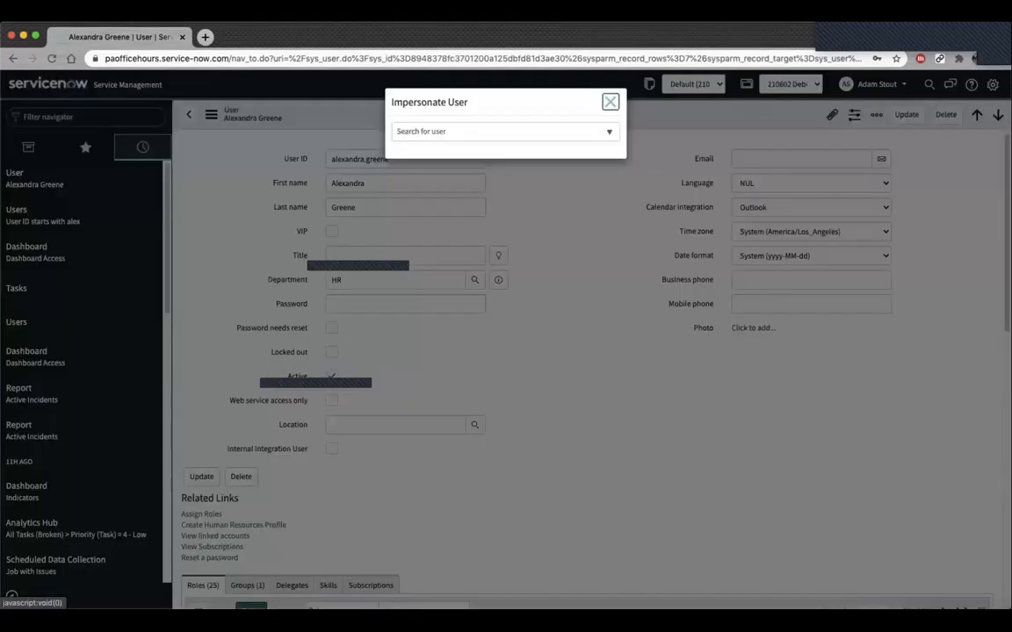
pyautogui.click(431, 196)
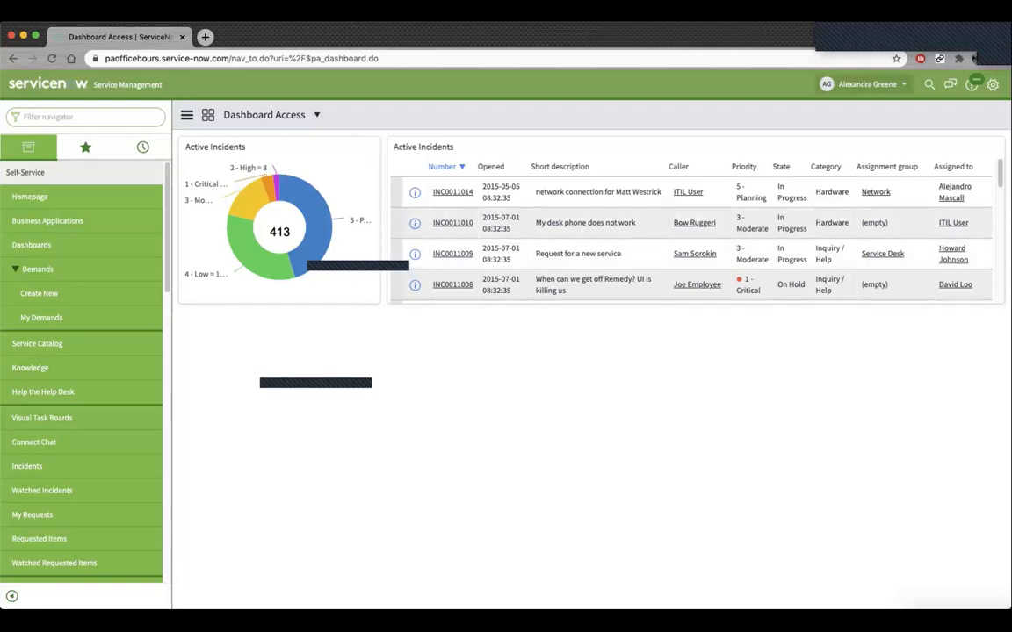
pyautogui.click(867, 84)
pyautogui.click(865, 121)
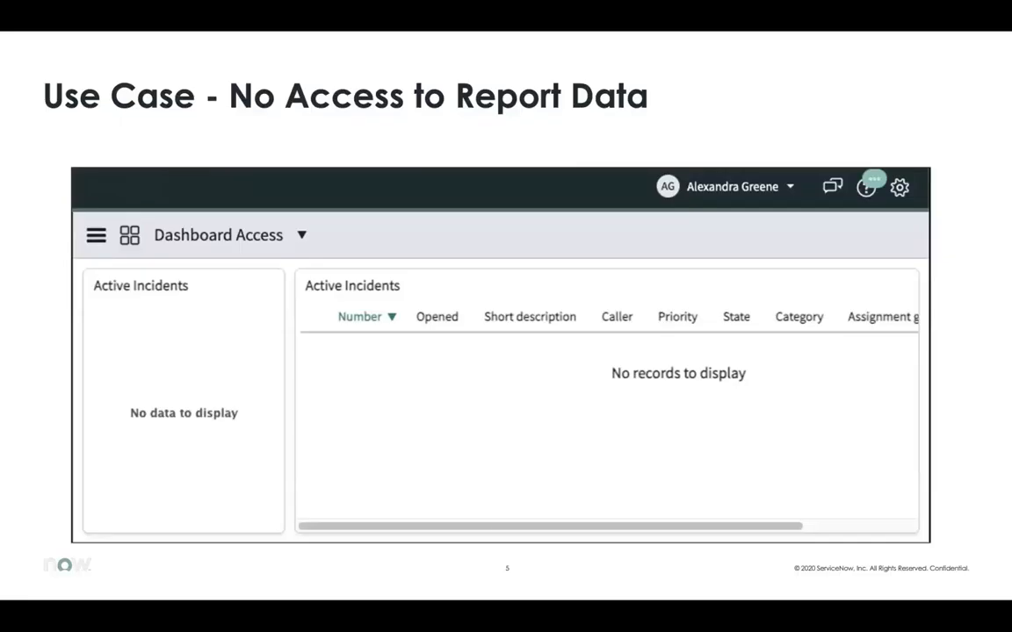
pyautogui.press('Left')
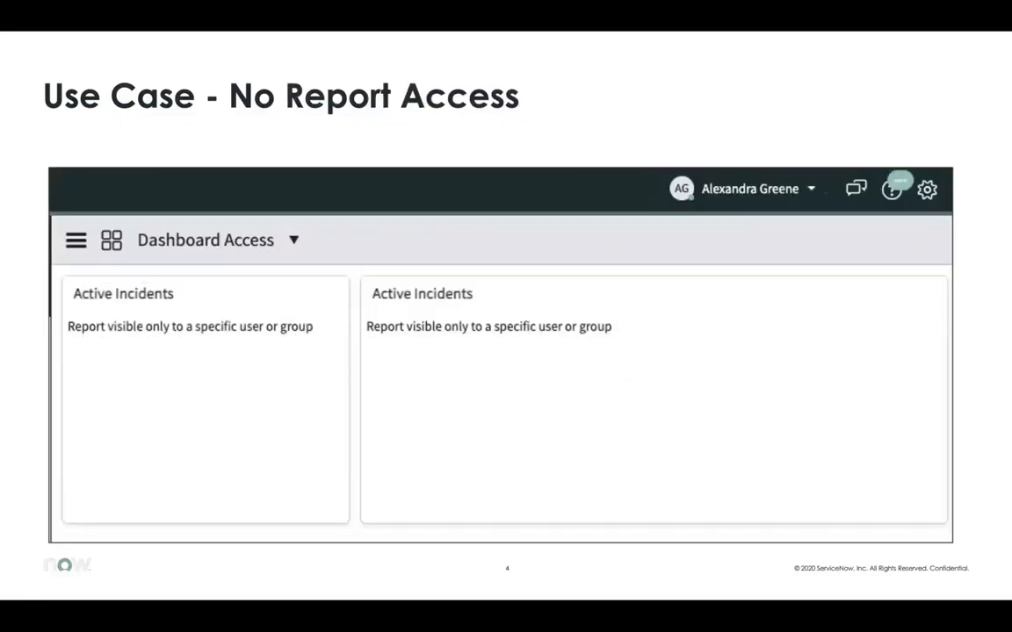
pyautogui.press('Left')
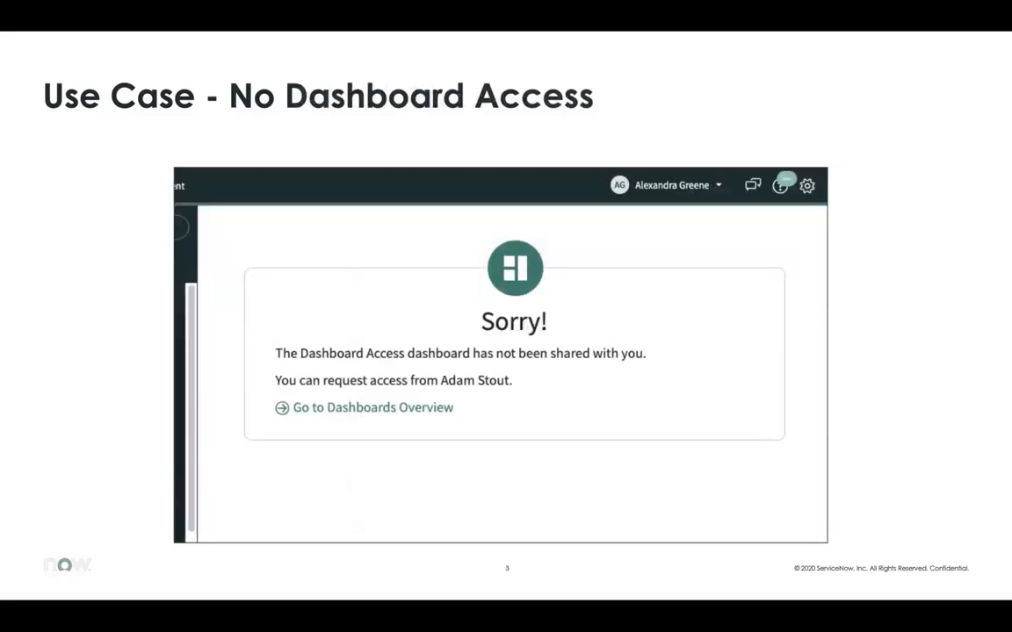
pyautogui.press('Right')
pyautogui.press('Right')
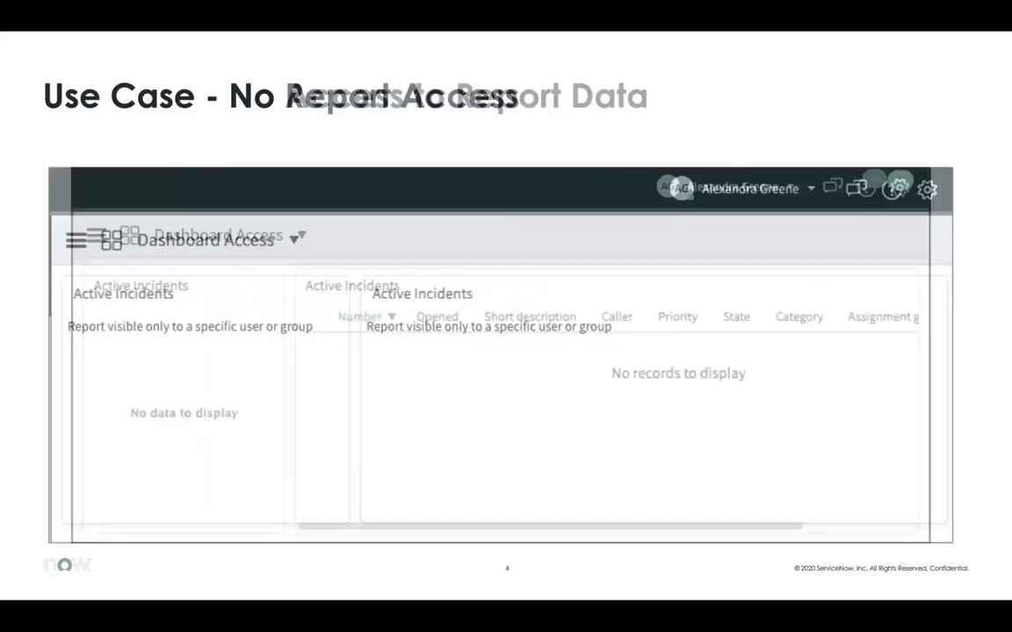
pyautogui.press('Right')
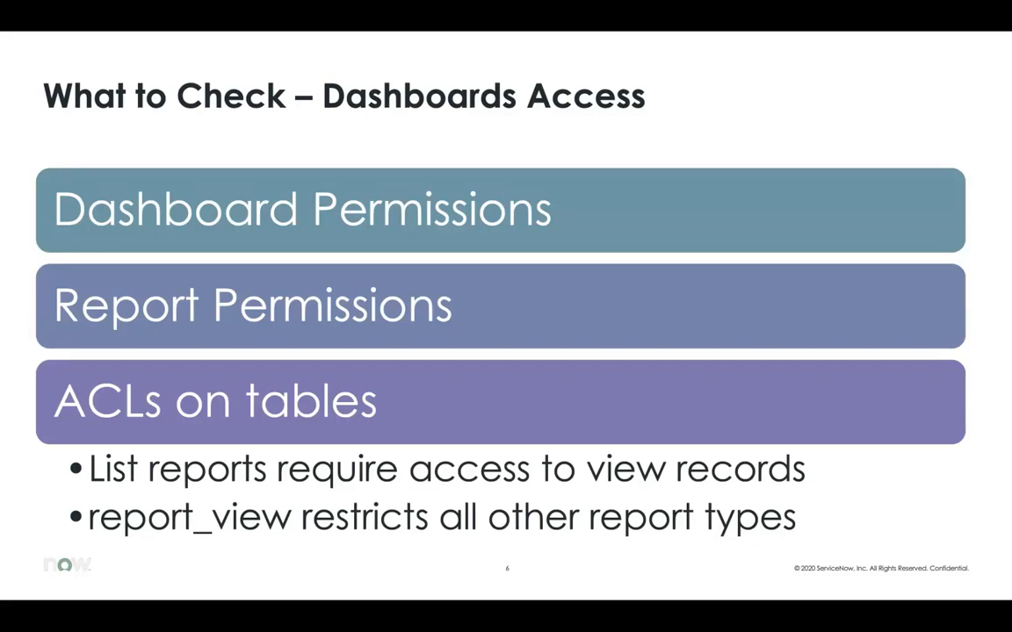
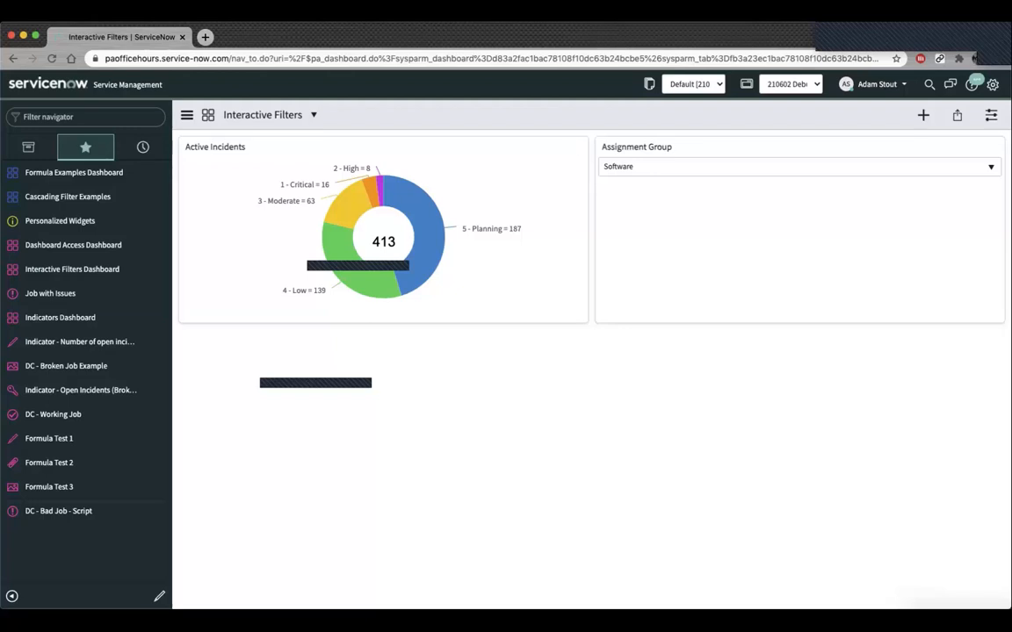
# - Set the Active Incidents donut widget on the Interactive Filters dashboard to follow interactive filters and show when following a filter
pyautogui.click(923, 115)
pyautogui.moveTo(463, 148)
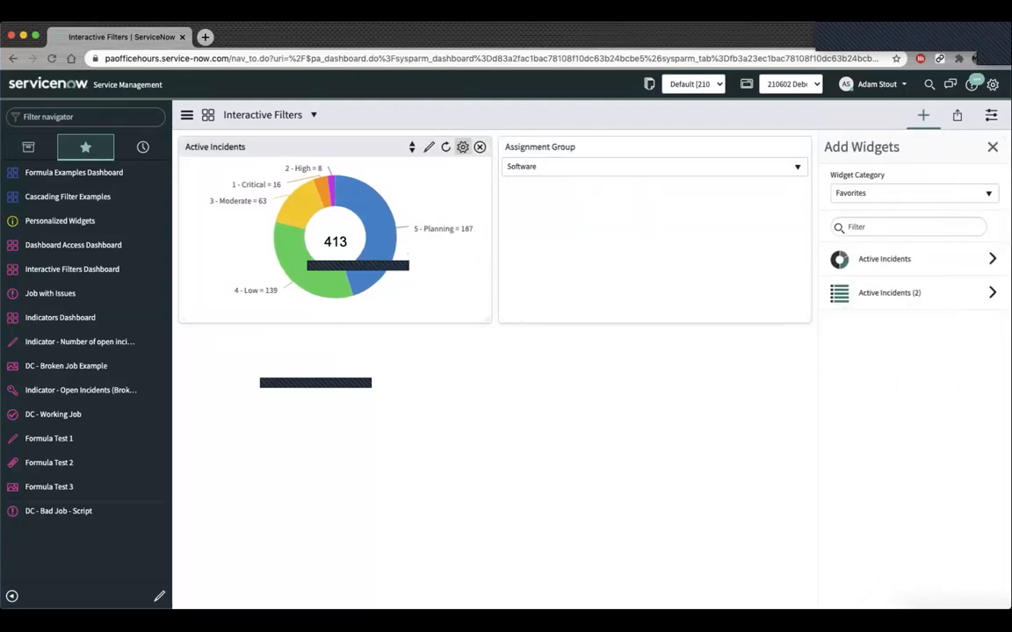
pyautogui.click(463, 148)
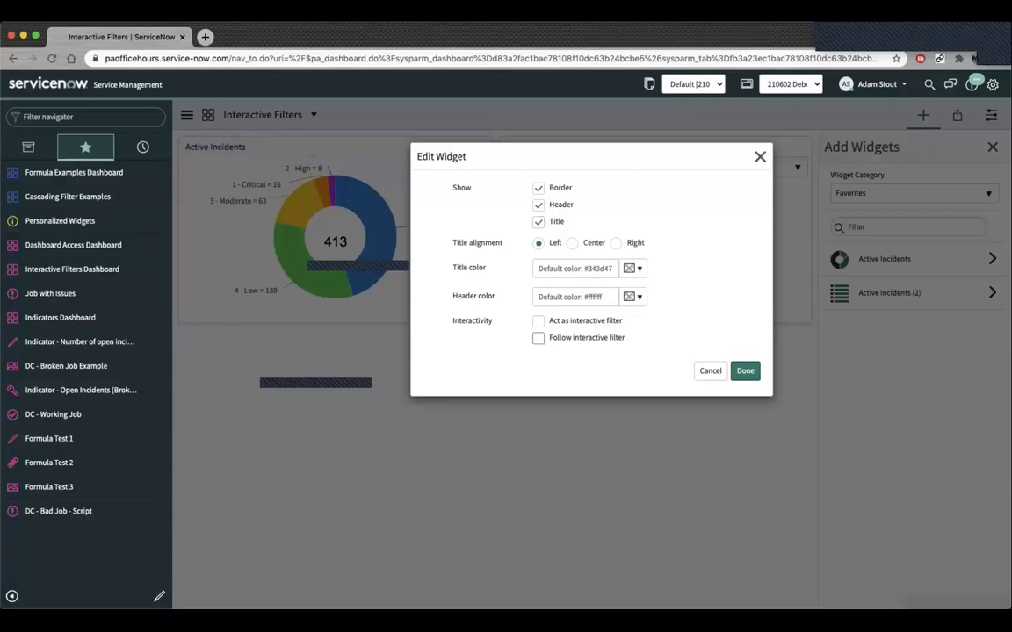
pyautogui.click(538, 320)
pyautogui.click(539, 321)
pyautogui.click(539, 338)
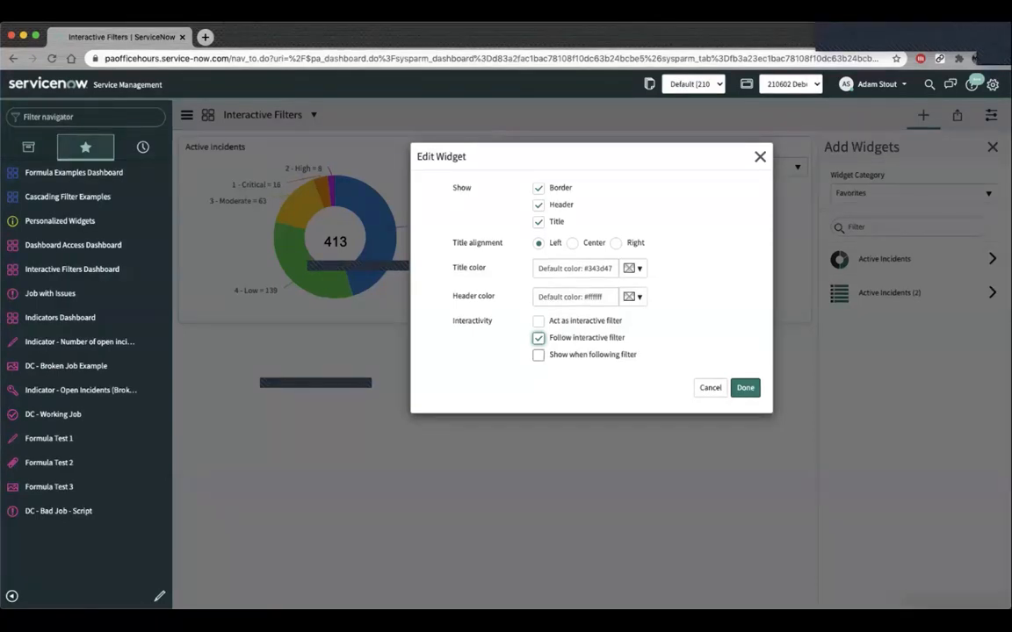
pyautogui.click(538, 355)
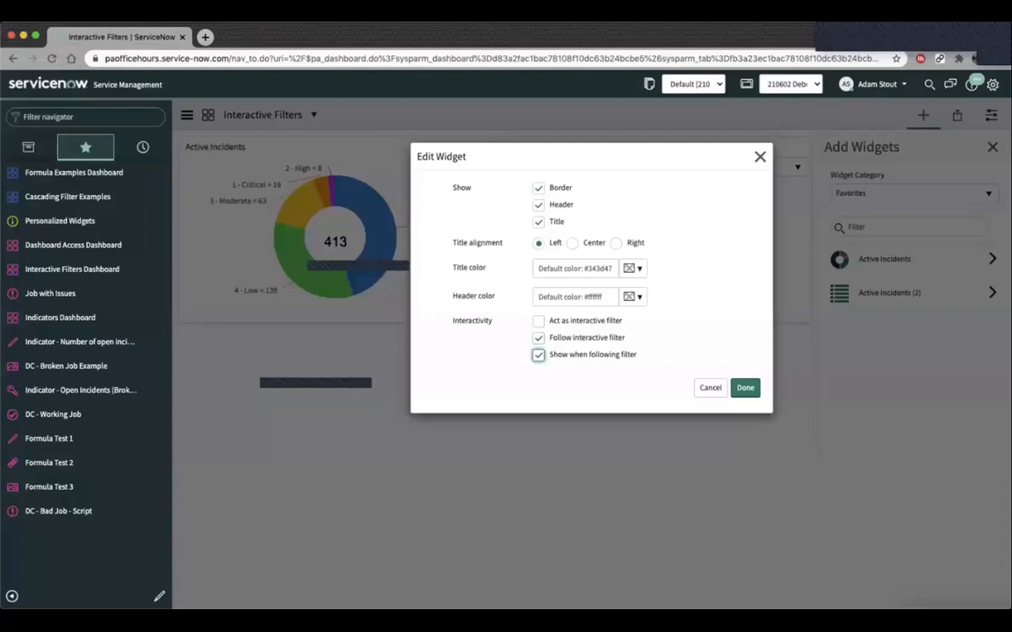
pyautogui.click(745, 387)
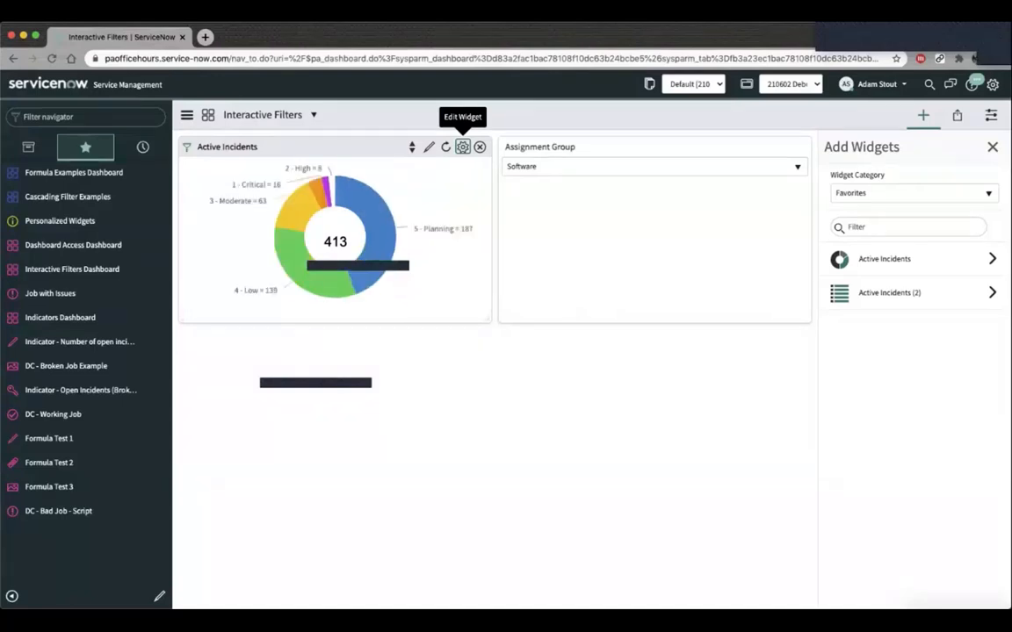
# - Test whether the Active Incidents donut responds to the Assignment Group filter by choosing A1 Engineering Team, Software, and ACME Support in turn
pyautogui.click(579, 166)
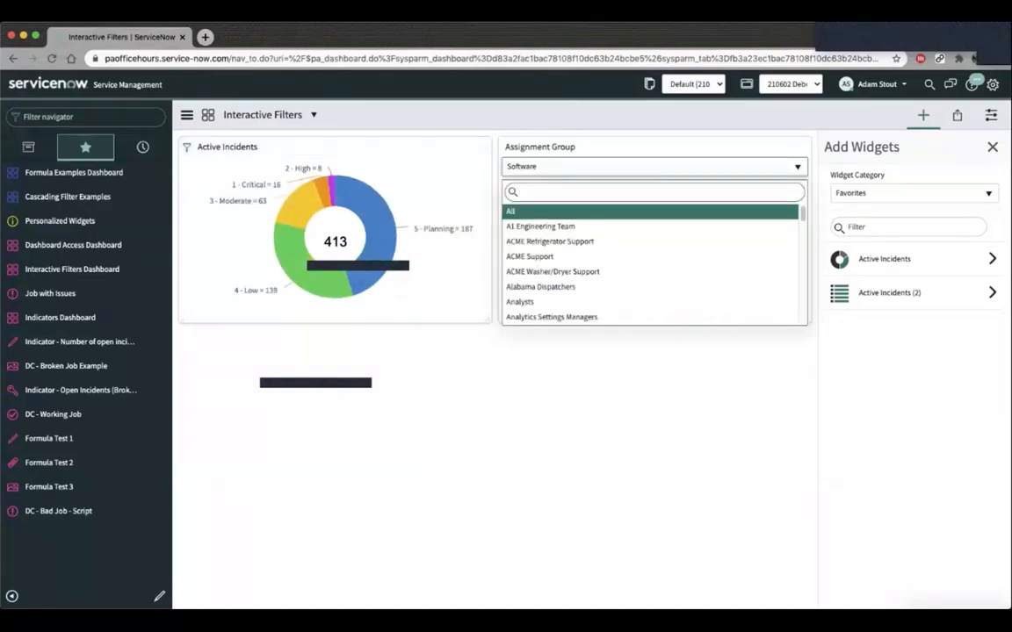
pyautogui.click(553, 227)
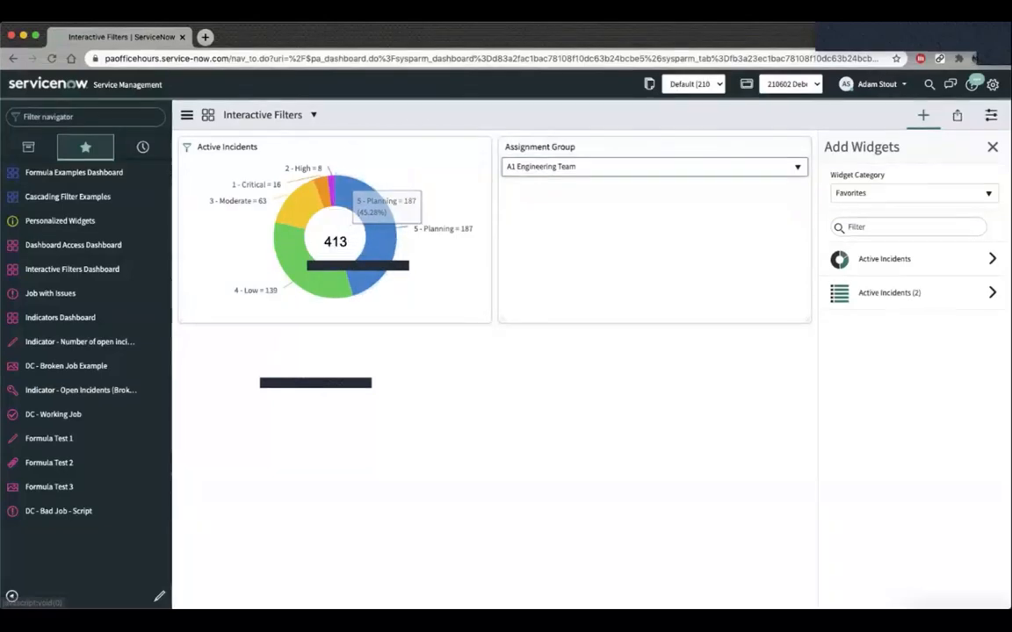
pyautogui.click(655, 167)
pyautogui.write('sof')
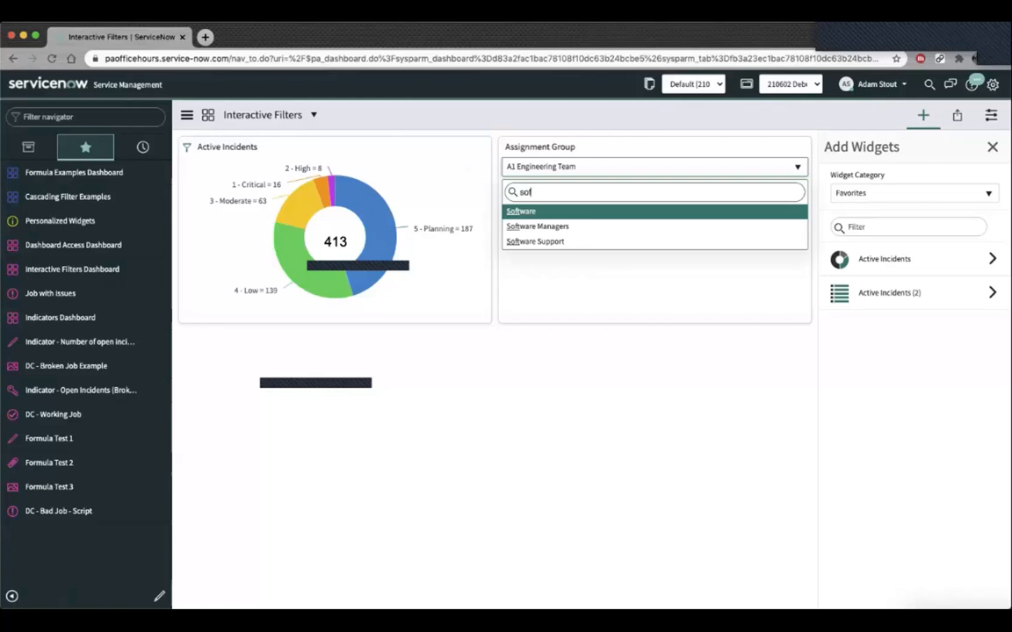
pyautogui.press('Return')
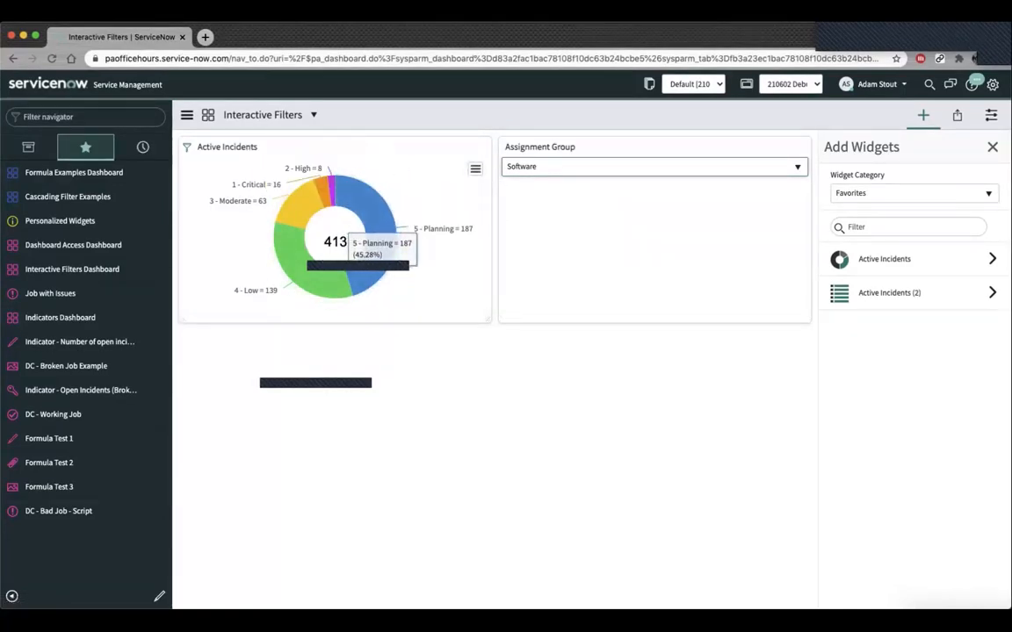
pyautogui.click(653, 166)
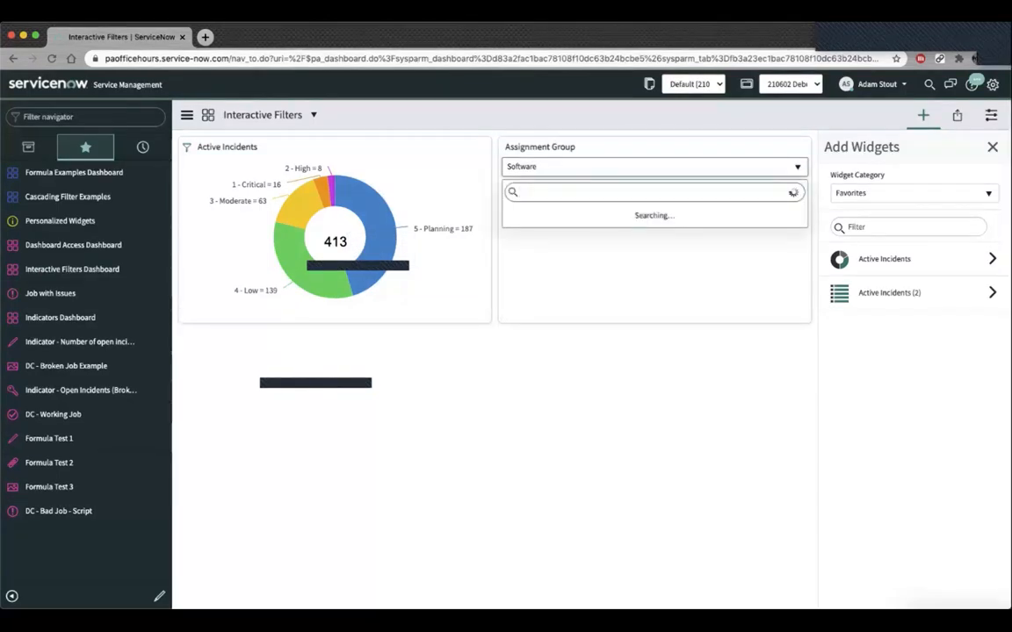
pyautogui.click(579, 256)
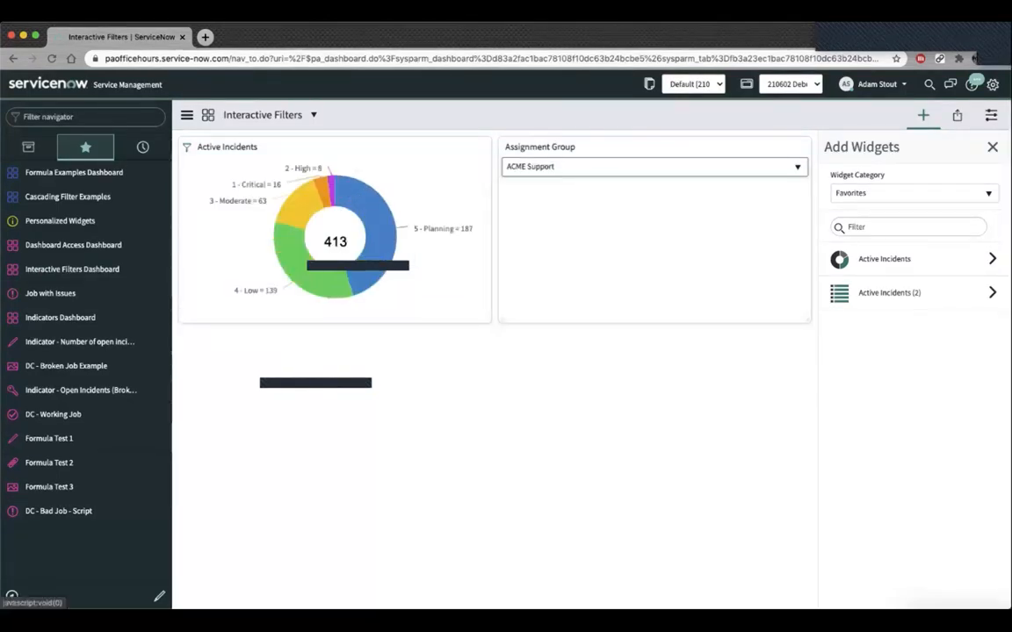
pyautogui.click(654, 167)
pyautogui.press('Escape')
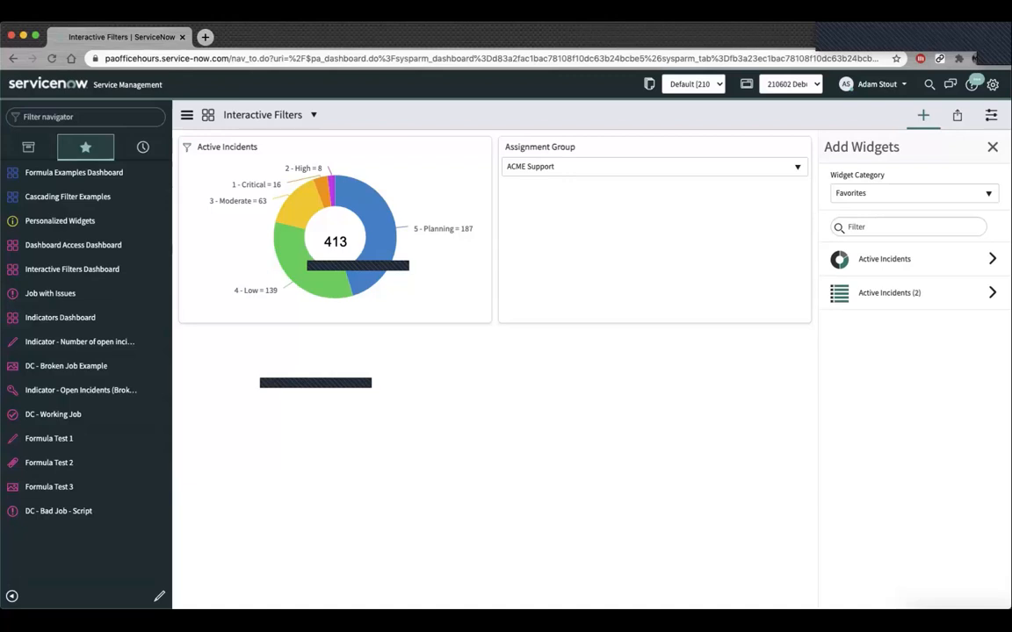
# - Add the Debug homepage filters widget from the Interactive Filters category to the dashboard
pyautogui.click(914, 193)
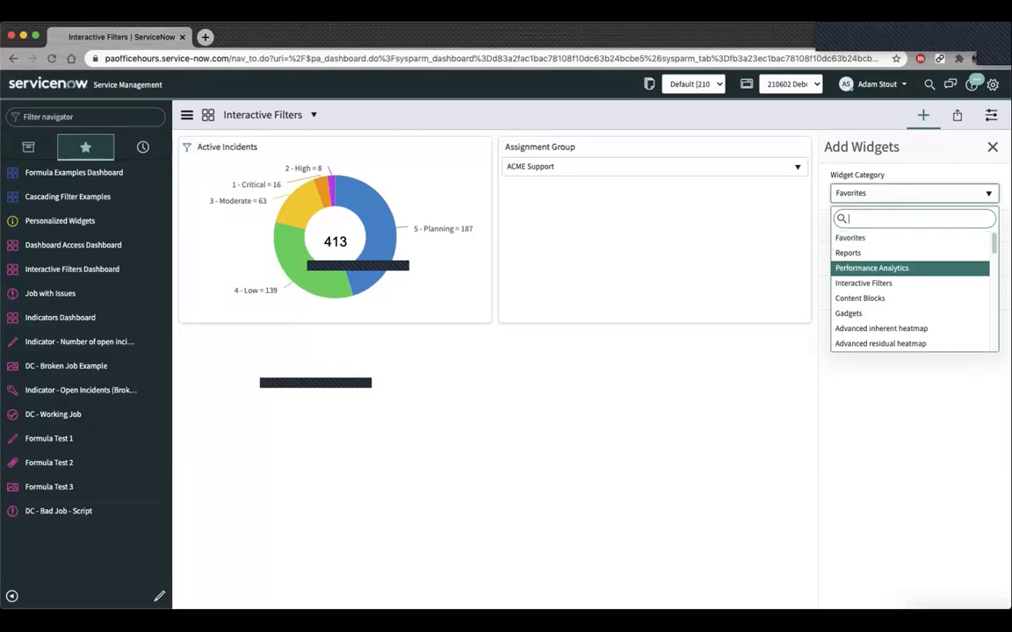
pyautogui.click(864, 284)
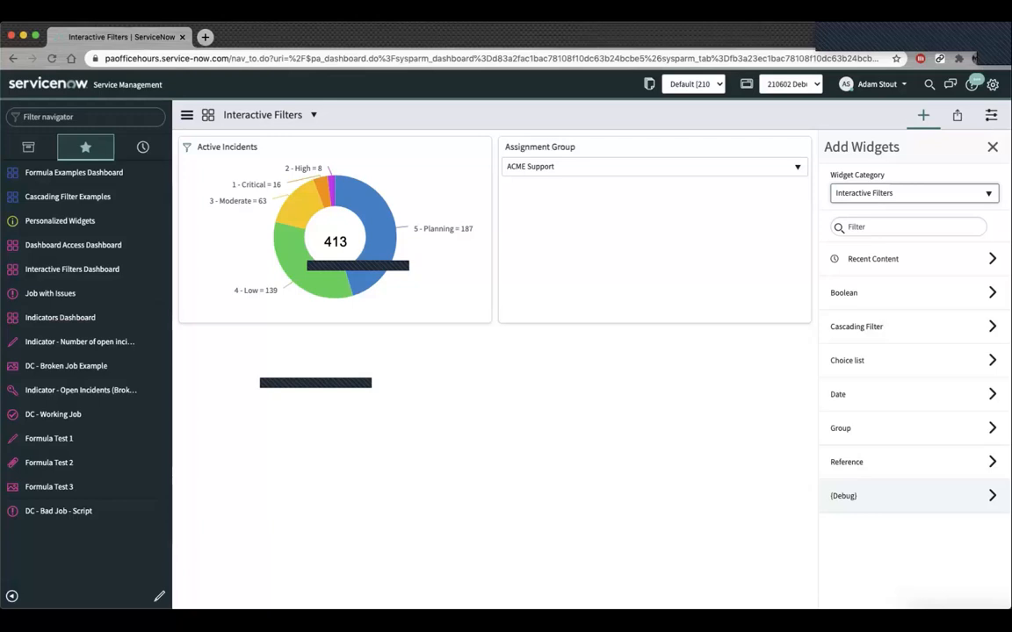
pyautogui.click(878, 496)
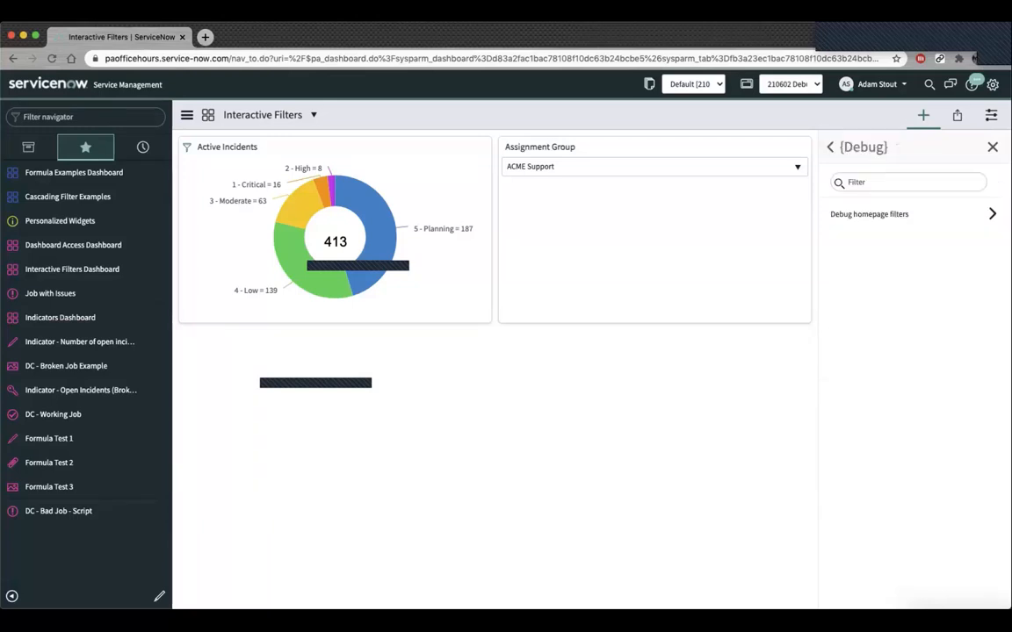
pyautogui.click(887, 214)
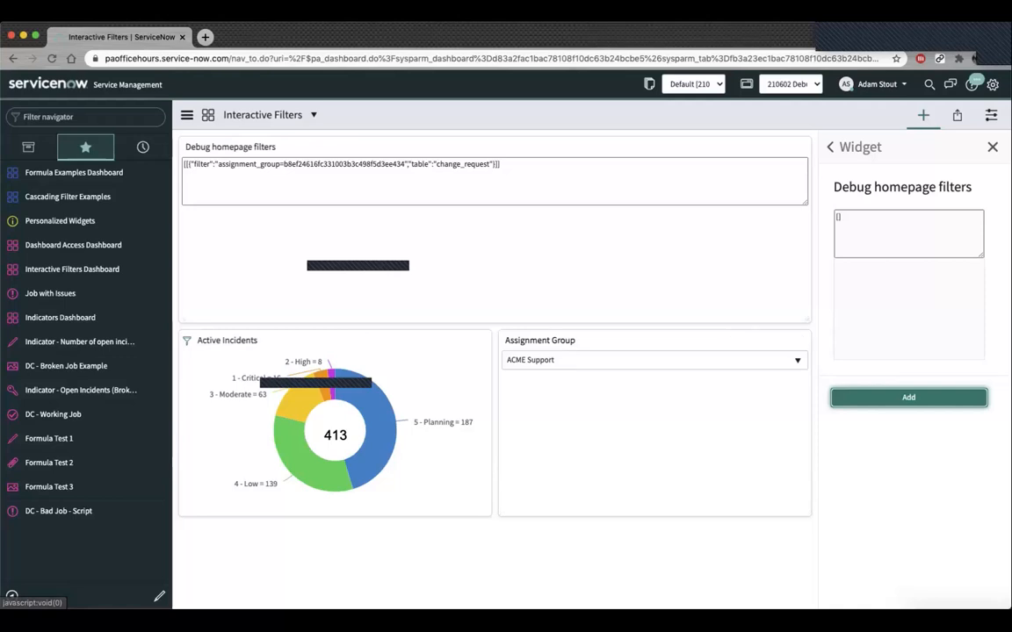
# - Set the Assignment Group filter to Software and inspect the table and filter condition in the Debug homepage filters widget
pyautogui.click(654, 361)
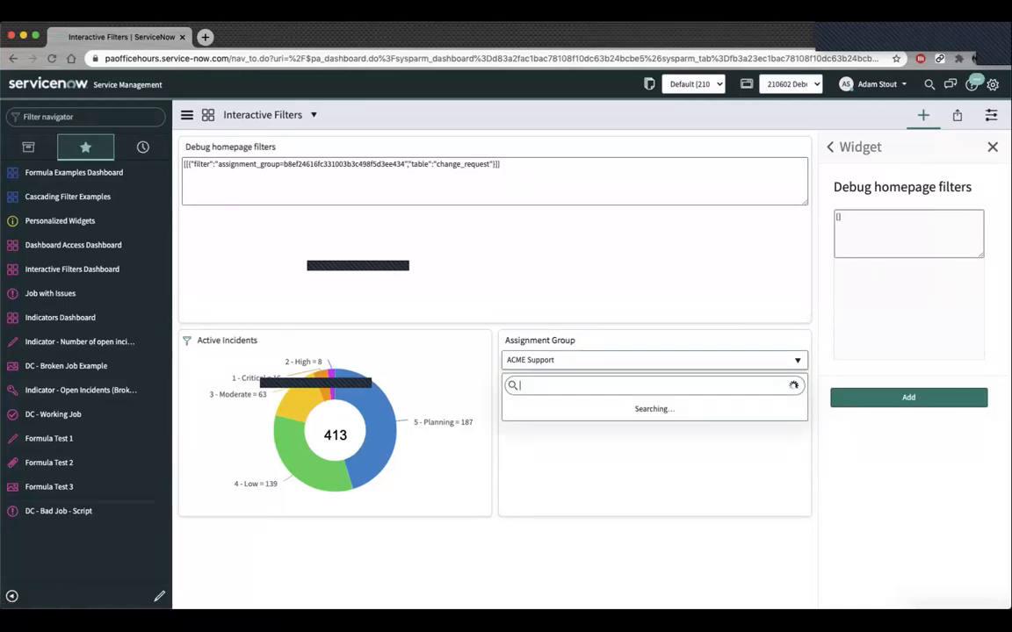
pyautogui.write('s')
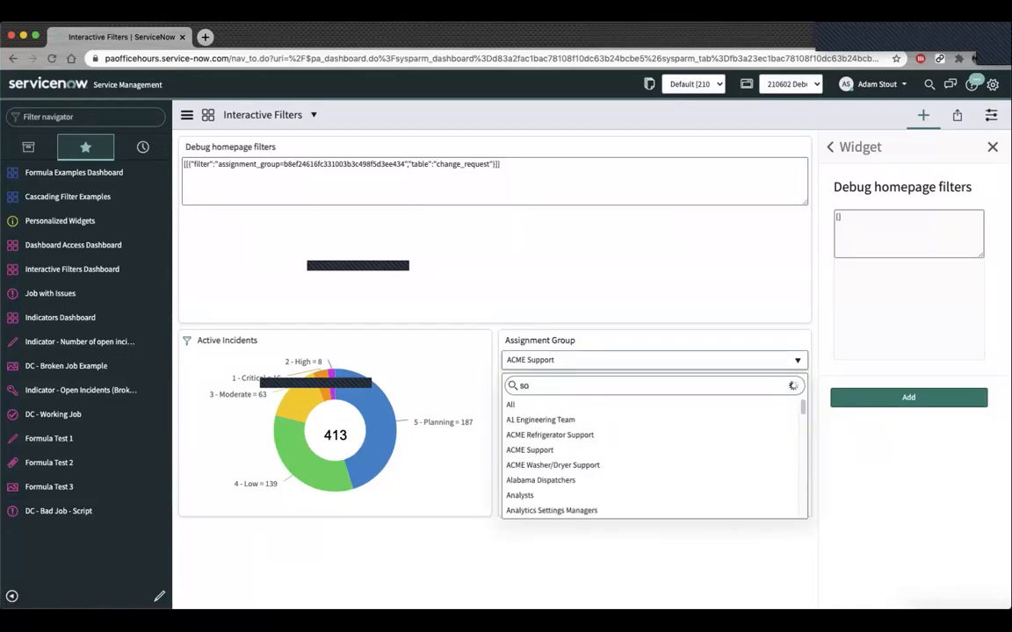
pyautogui.write('u')
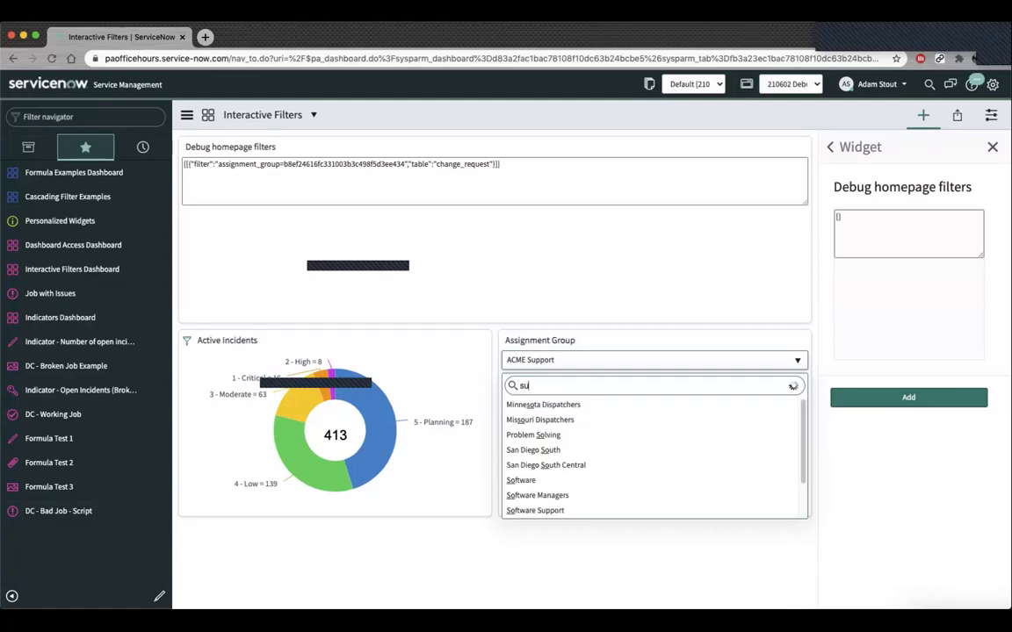
pyautogui.write('p')
pyautogui.scroll(-3, 655, 457)
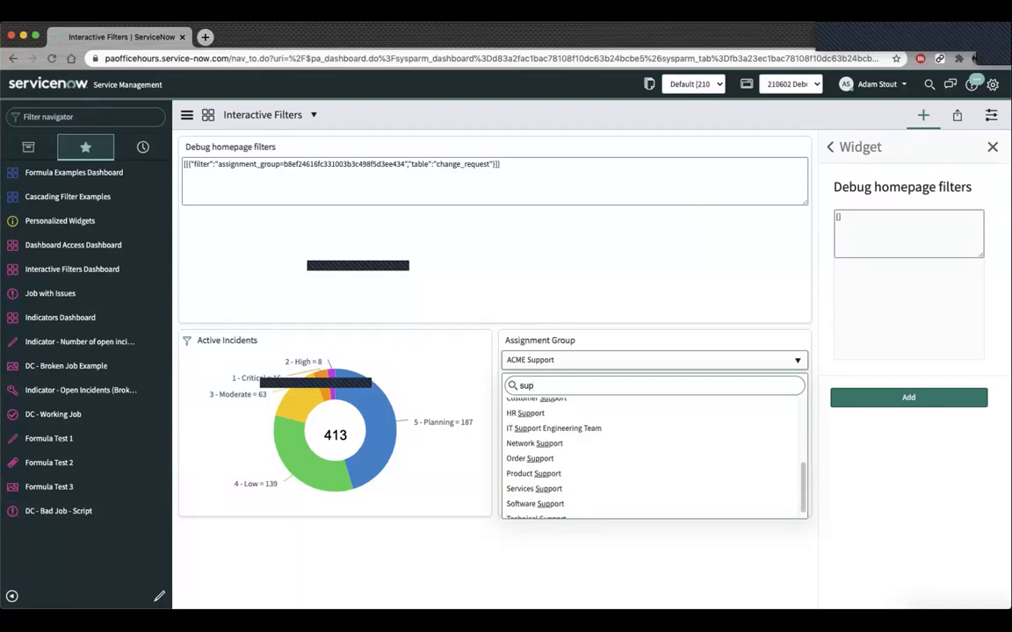
pyautogui.press('BackSpace')
pyautogui.press('BackSpace')
pyautogui.write('oft')
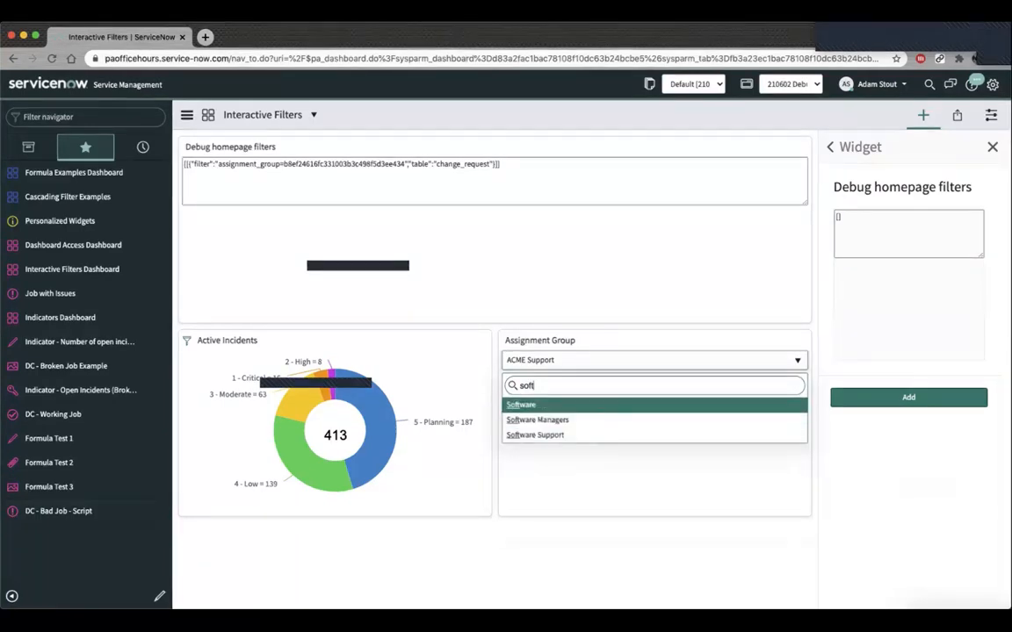
pyautogui.press('Return')
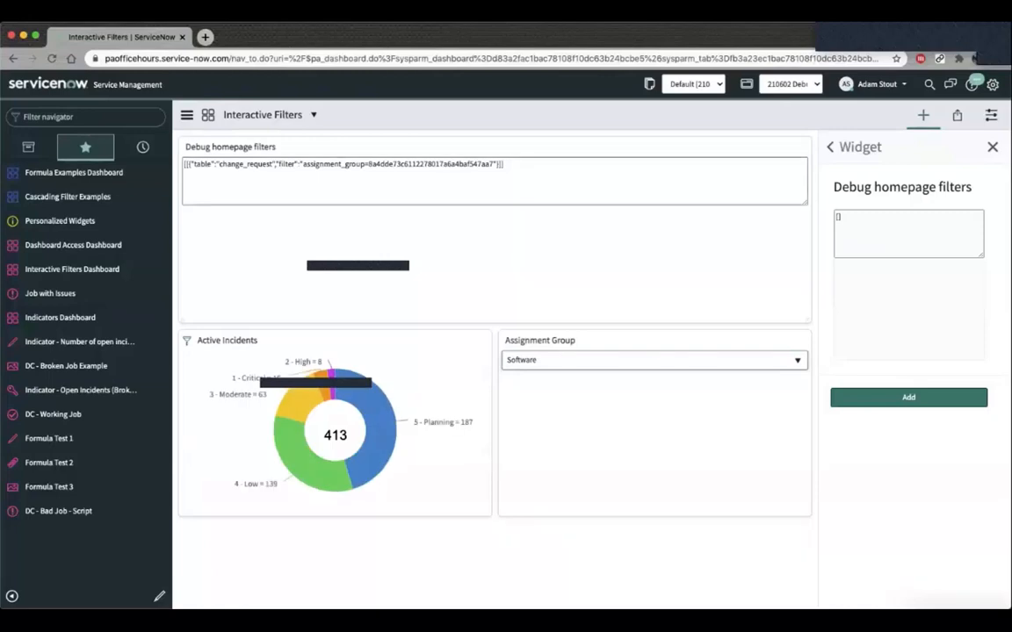
pyautogui.doubleClick(431, 164)
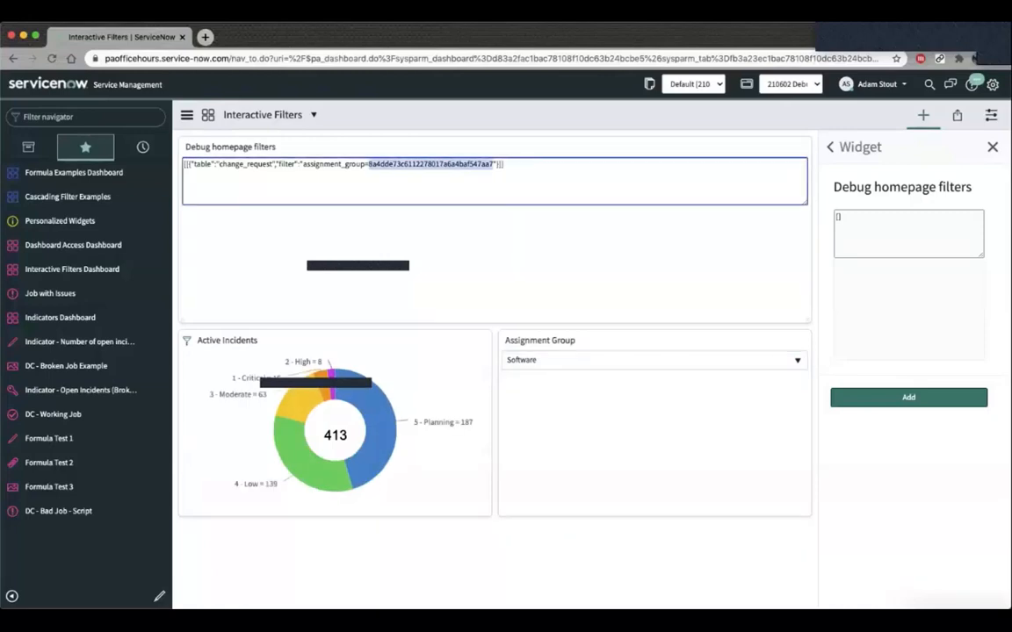
pyautogui.click(431, 174)
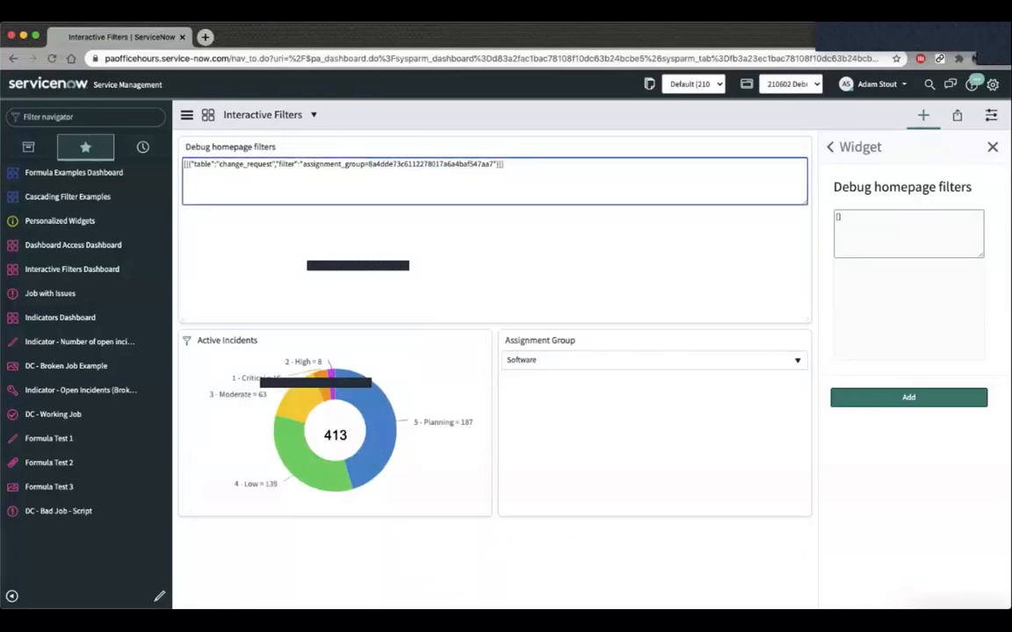
pyautogui.moveTo(345, 376)
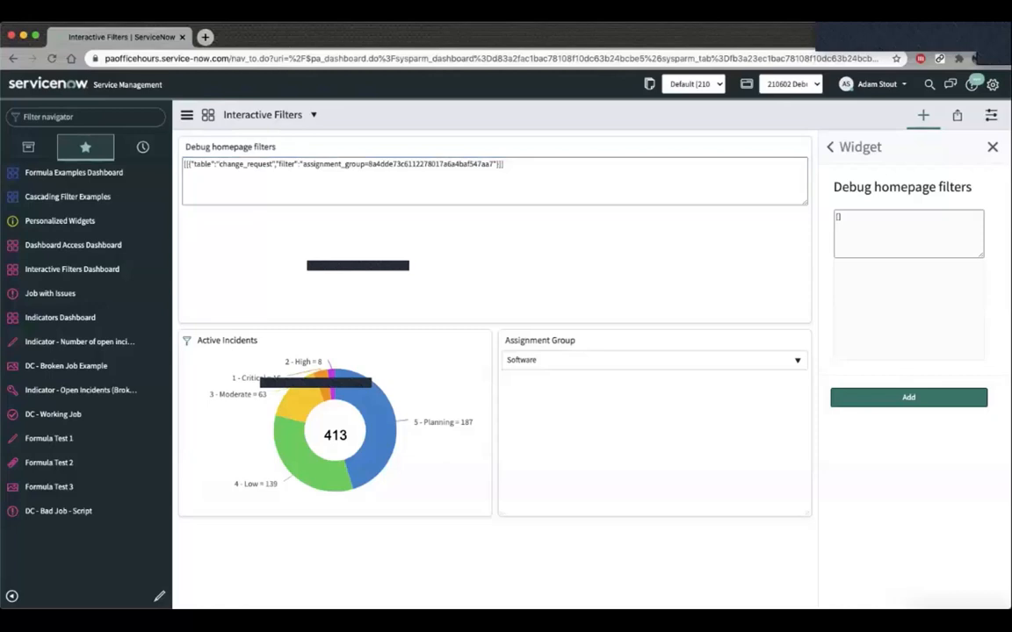
# - Open the Assignment Group interactive filter's record from its widget and make it editable in the Global application
pyautogui.moveTo(748, 343)
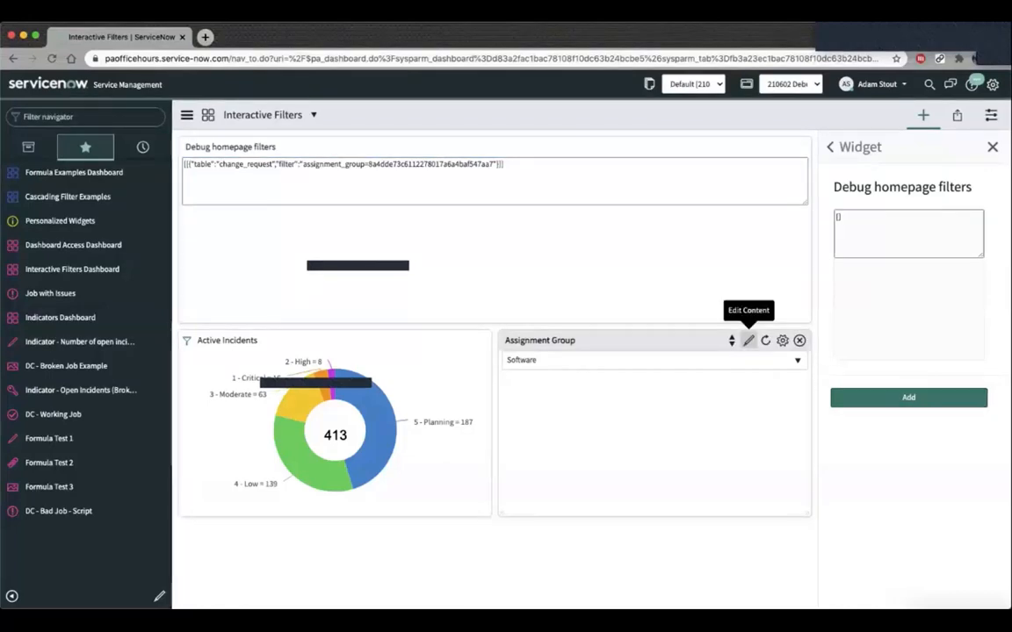
pyautogui.click(749, 340)
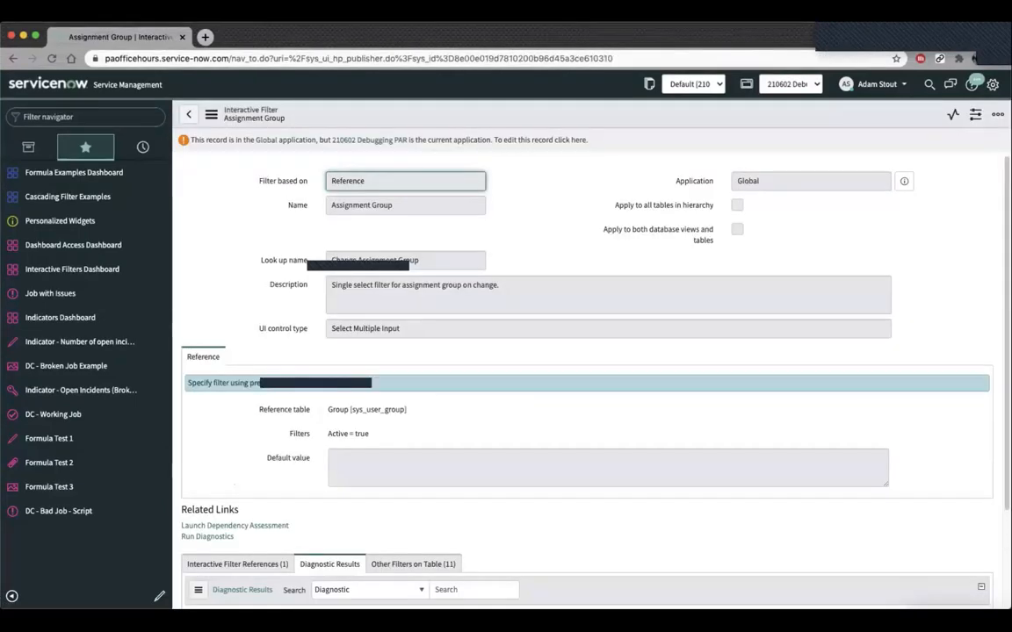
pyautogui.scroll(-2, 587, 369)
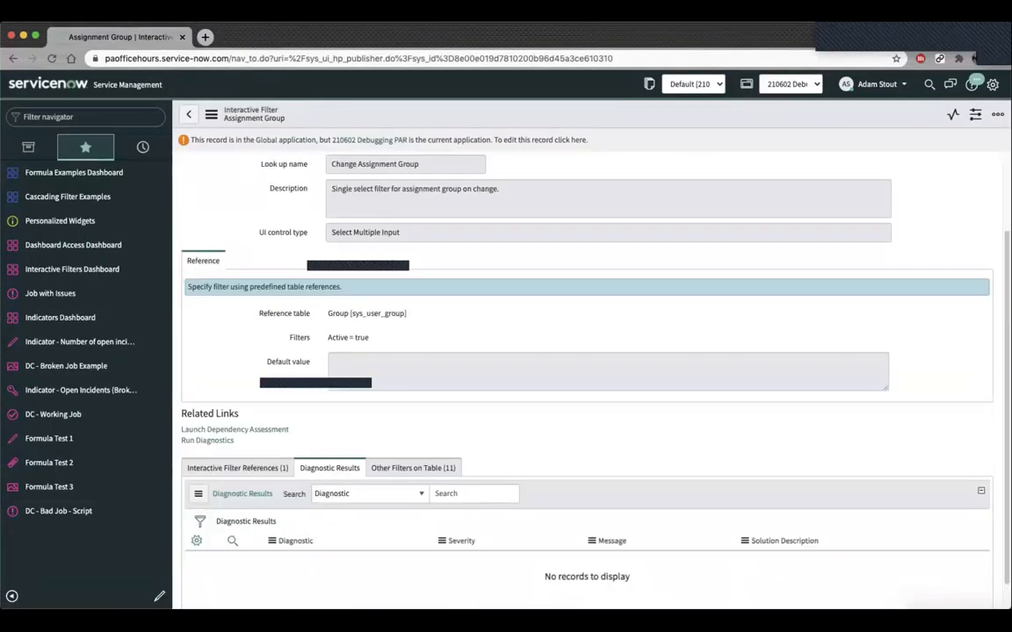
pyautogui.click(237, 468)
pyautogui.click(329, 468)
pyautogui.scroll(2, 586, 378)
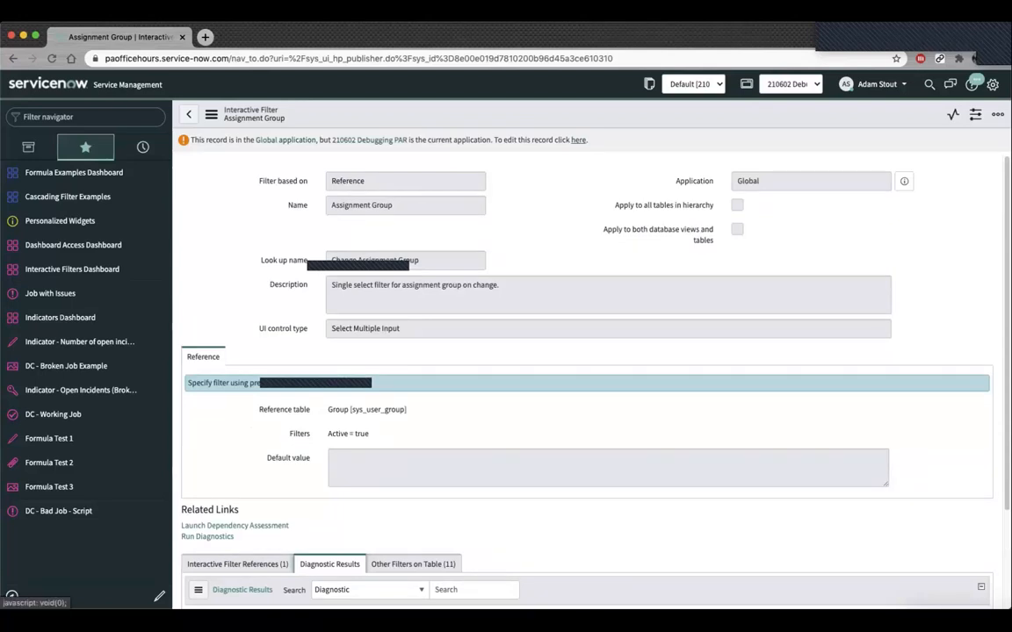
pyautogui.click(208, 536)
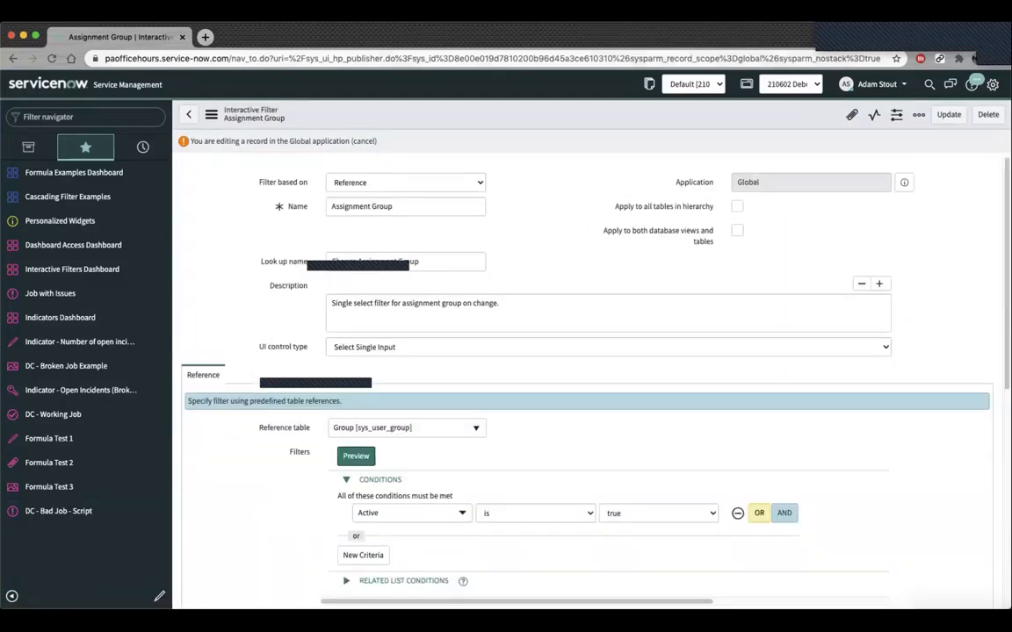
# - Switch the current application scope to Global
pyautogui.click(787, 84)
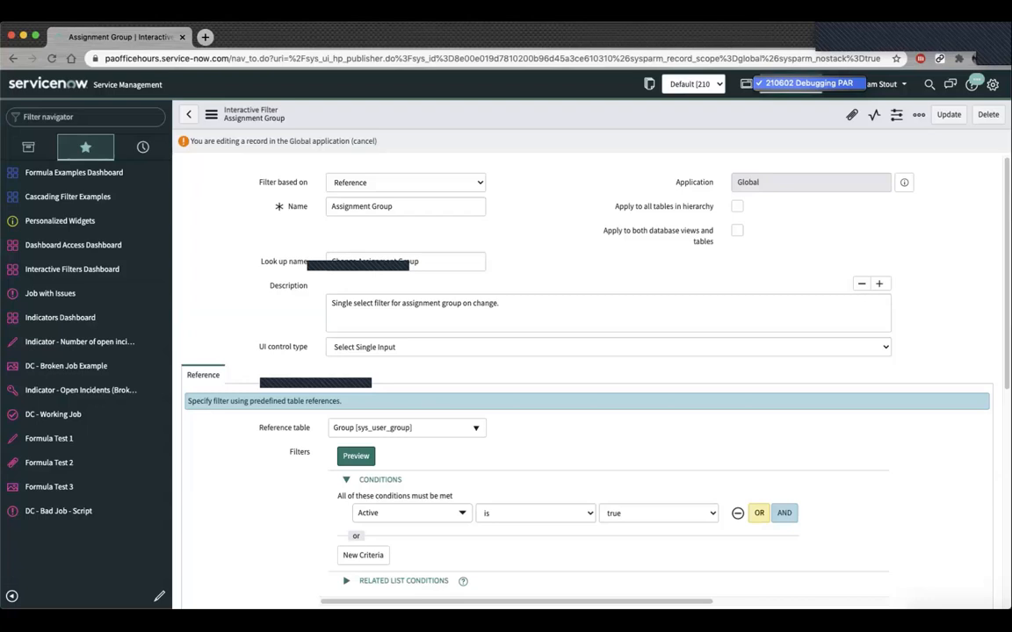
pyautogui.click(790, 83)
pyautogui.click(790, 83)
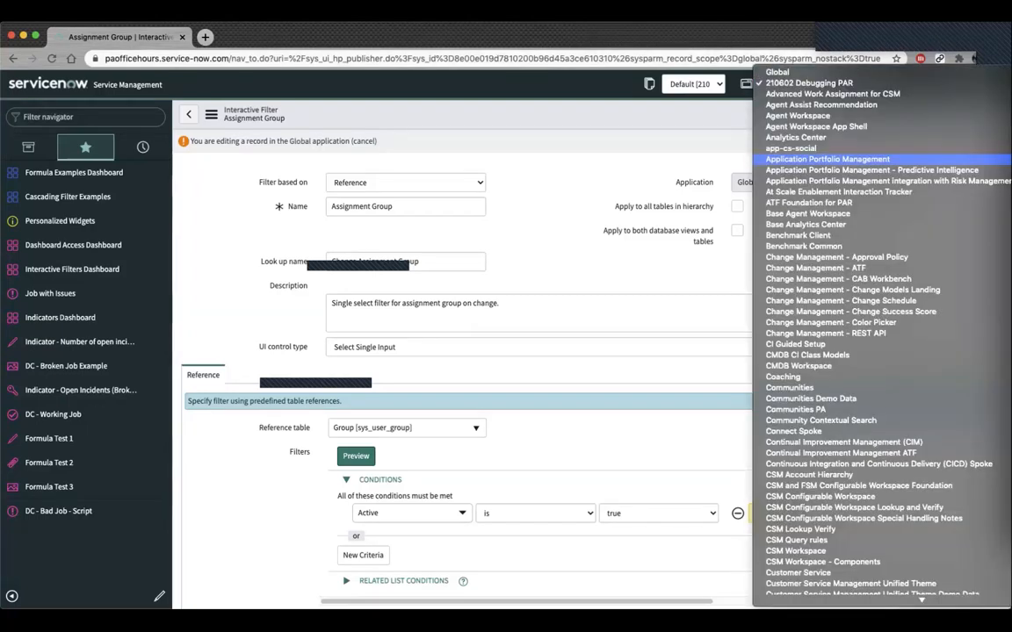
pyautogui.click(778, 73)
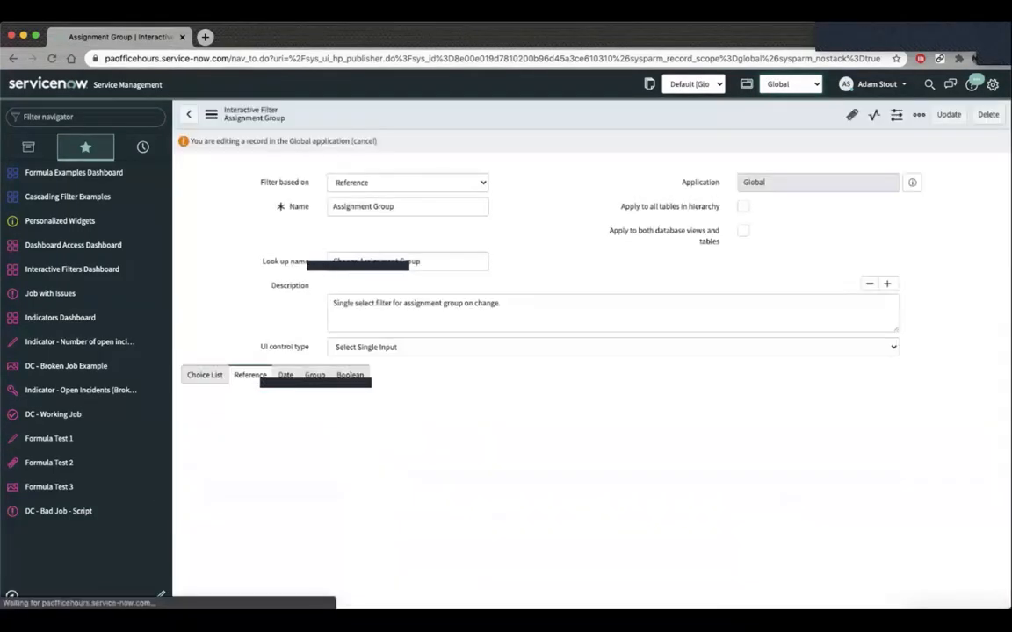
# - Examine the Assignment Group filter's Interactive Filter References for the tables and fields it applies to
pyautogui.scroll(-3, 586, 377)
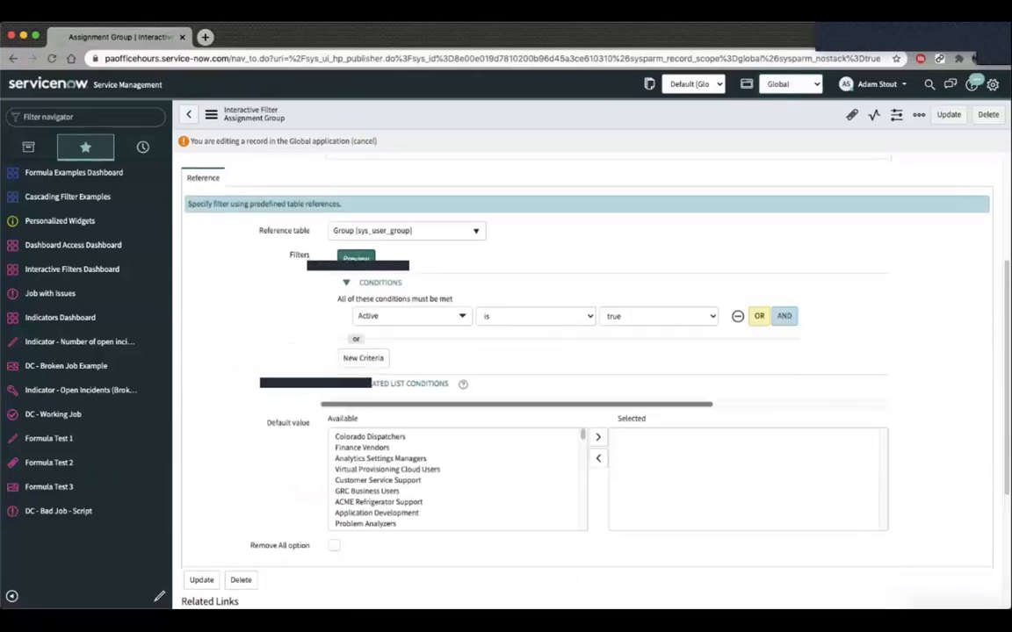
pyautogui.scroll(-3, 587, 378)
pyautogui.click(237, 471)
pyautogui.scroll(-1, 237, 471)
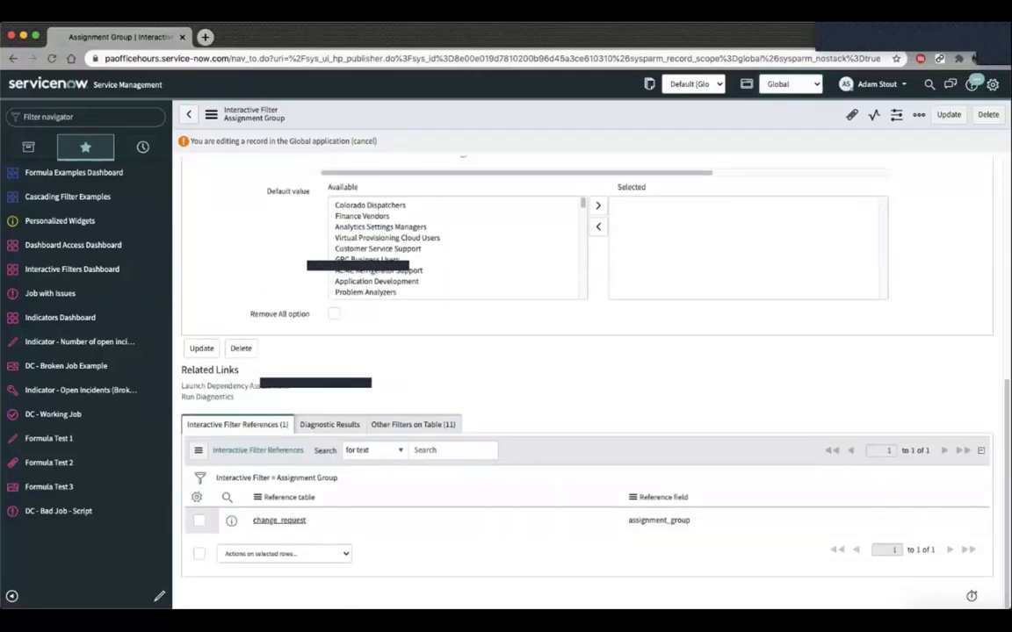
pyautogui.scroll(10, 586, 377)
pyautogui.scroll(-5, 587, 377)
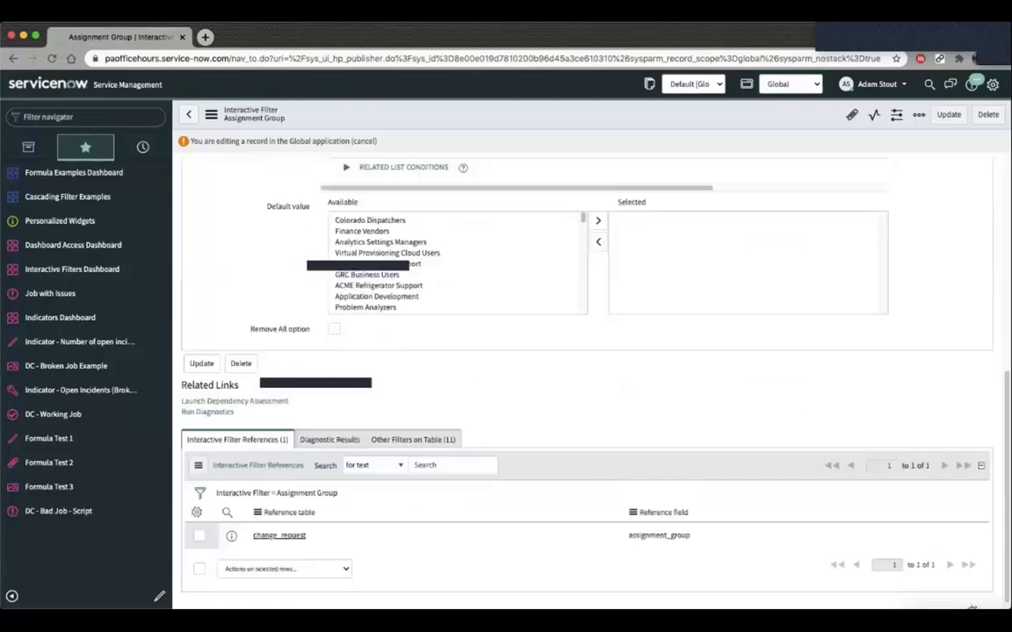
pyautogui.scroll(5, 587, 377)
pyautogui.scroll(-1, 586, 378)
pyautogui.scroll(-5, 586, 378)
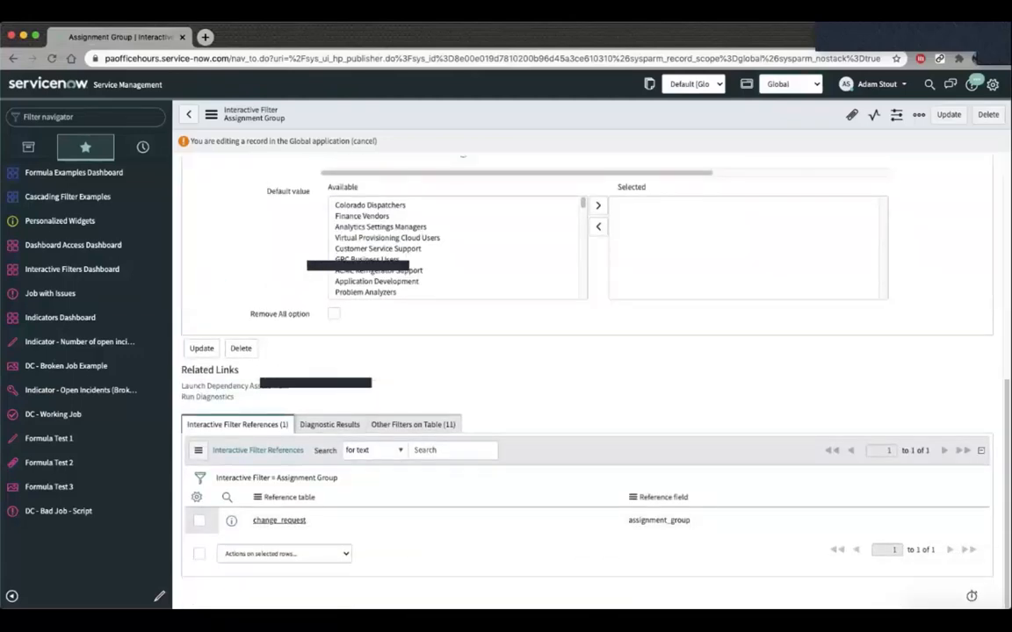
# - Reload the Assignment Group filter record in the Global scope and show its Interactive Filter References list
pyautogui.click(48, 85)
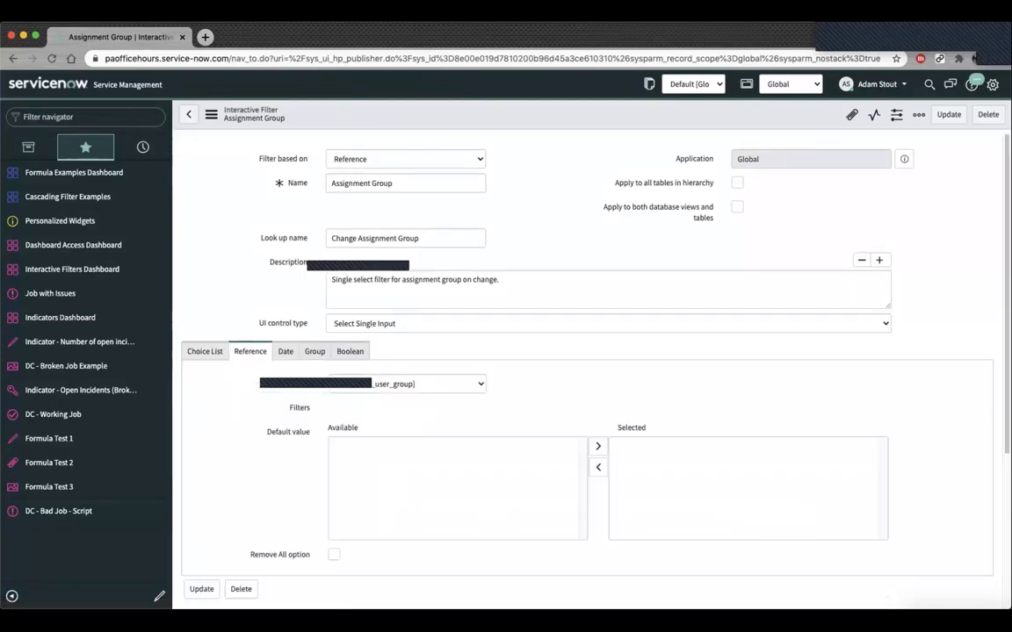
pyautogui.scroll(-3, 587, 369)
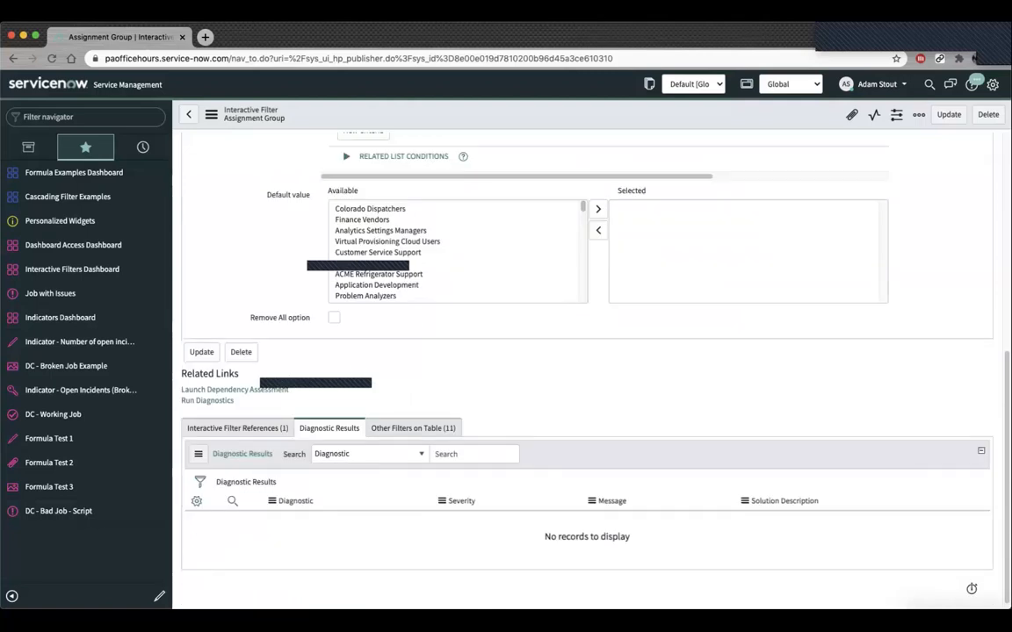
pyautogui.click(237, 429)
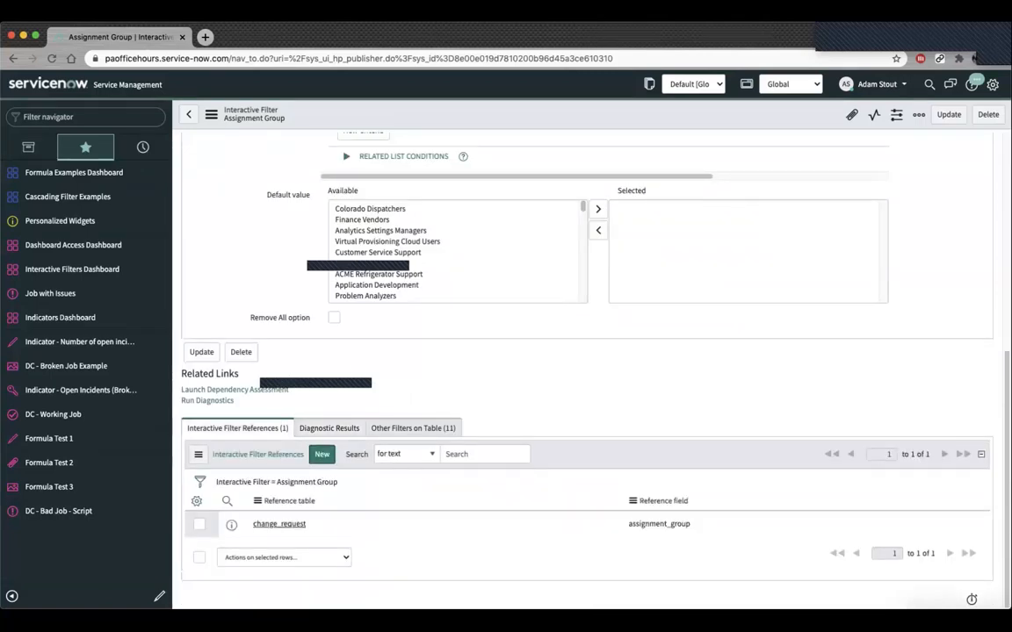
# - Create an interactive filter reference for the Incident [incident] table with Assignment group as the reference field, and submit it
pyautogui.click(321, 454)
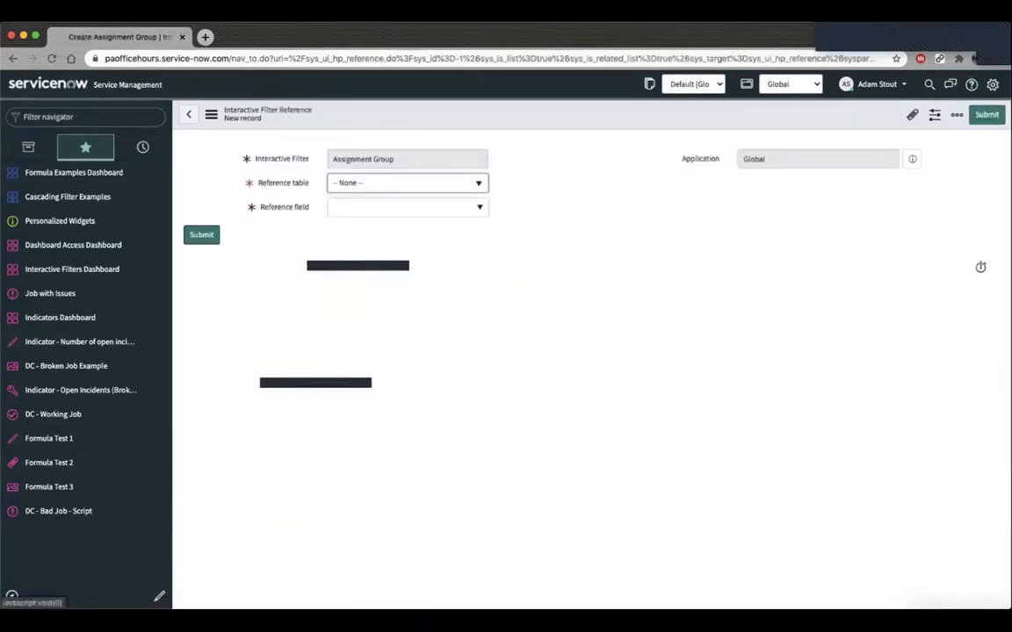
pyautogui.write('incid')
pyautogui.press('Down')
pyautogui.click(362, 243)
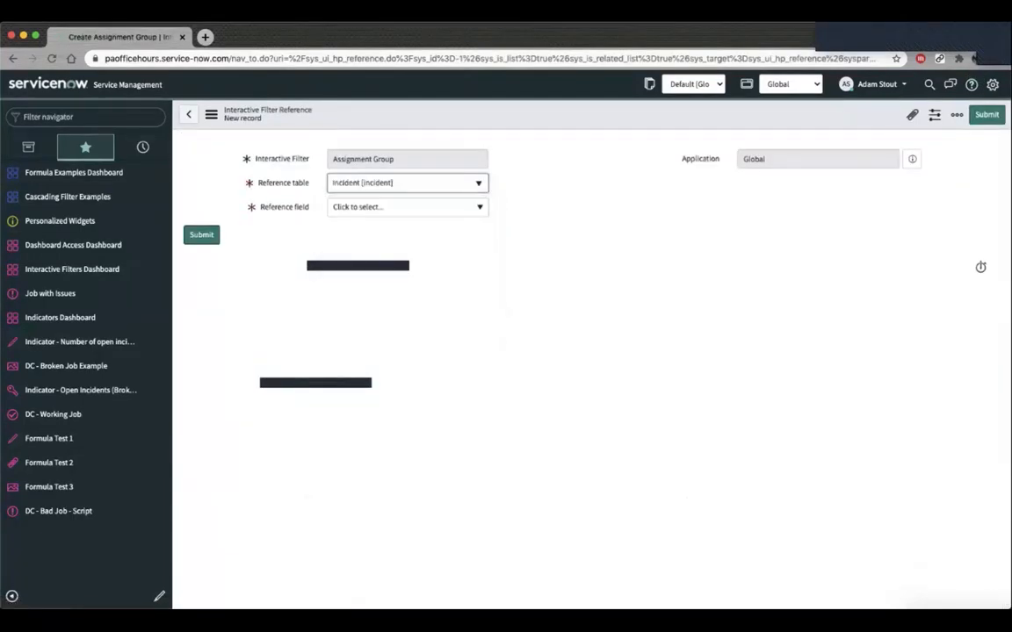
pyautogui.click(395, 207)
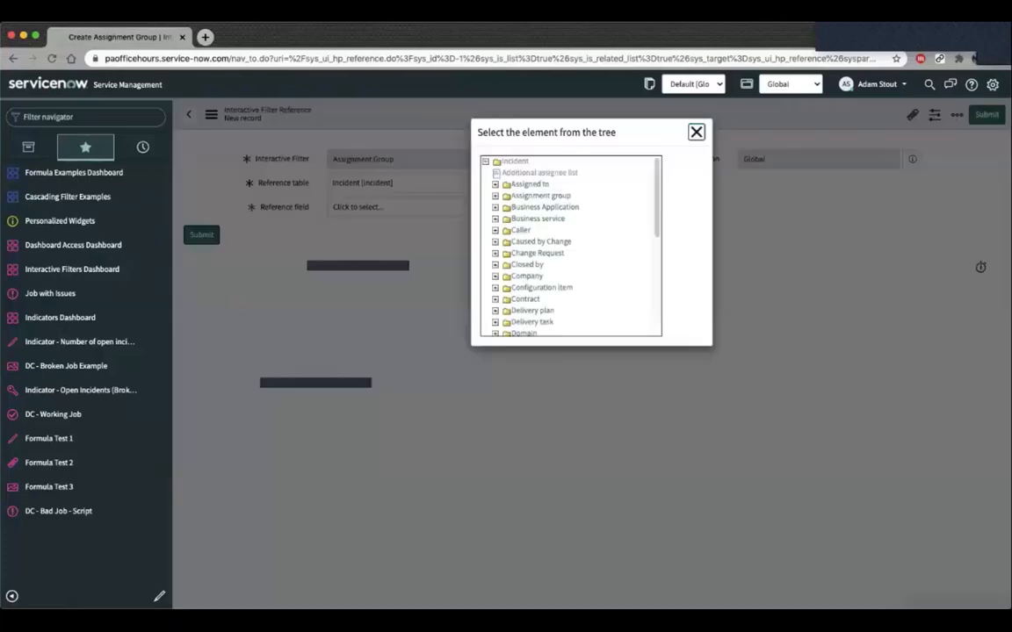
pyautogui.click(541, 195)
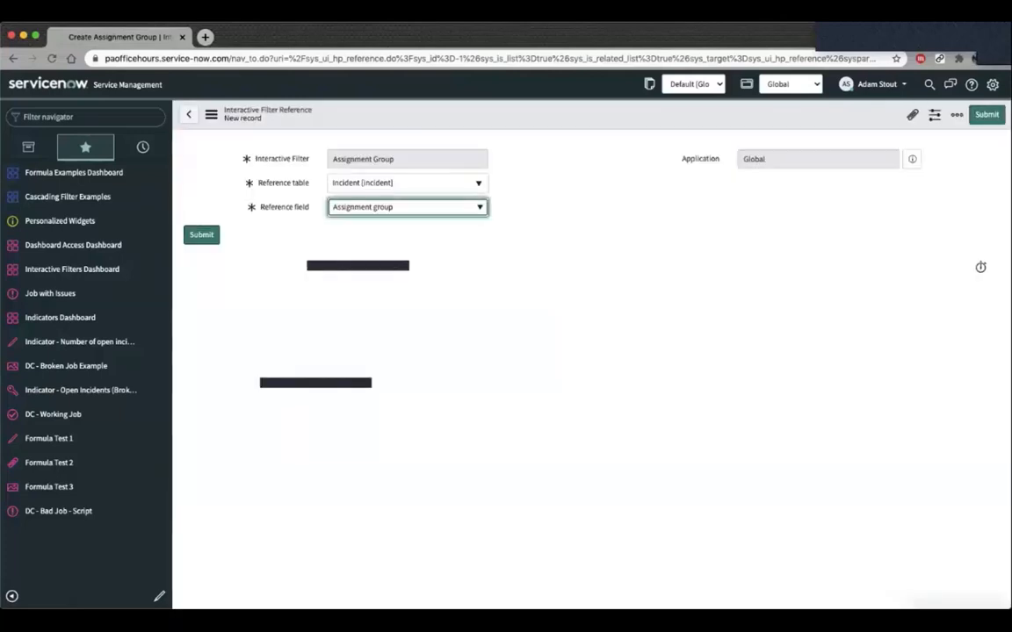
pyautogui.click(201, 235)
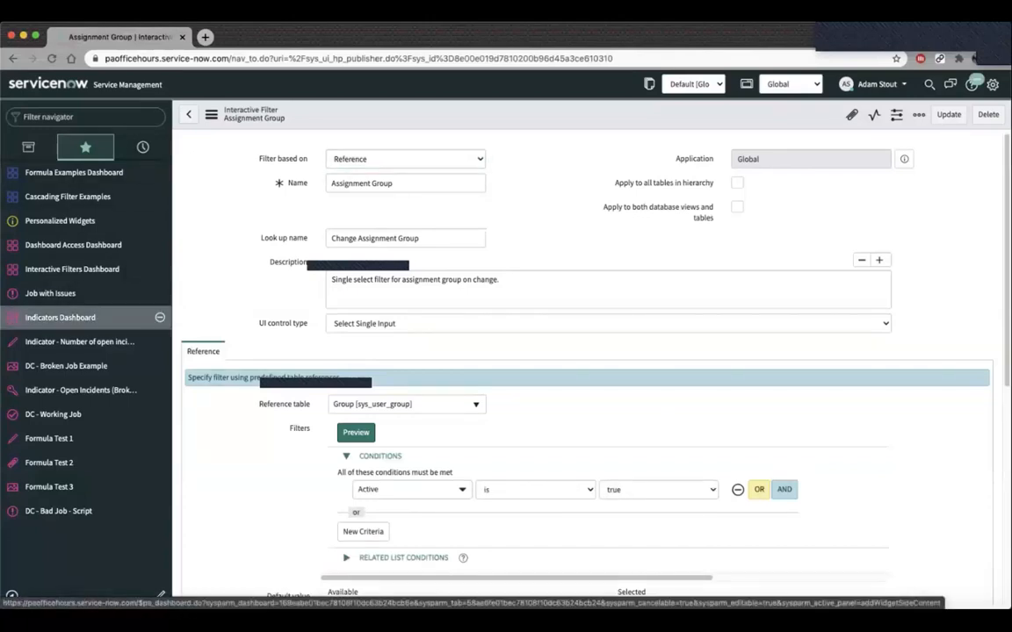
# - Return to the Interactive Filters dashboard
pyautogui.click(59, 318)
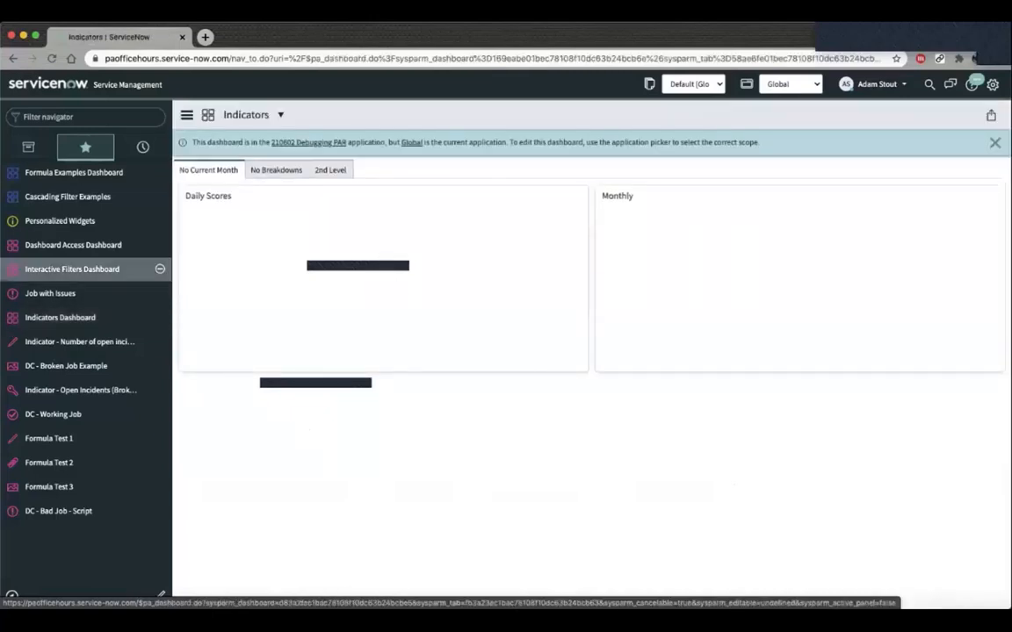
pyautogui.click(73, 269)
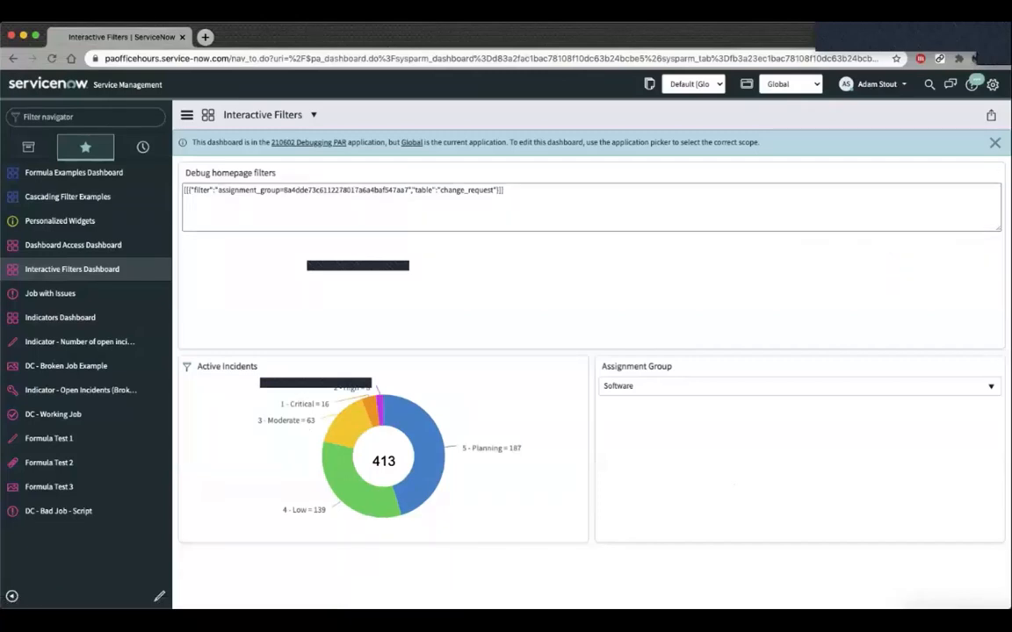
# - Set the Assignment Group filter to ACME Refrigerator Support and check the debug filter output for the incident table entry
pyautogui.click(794, 386)
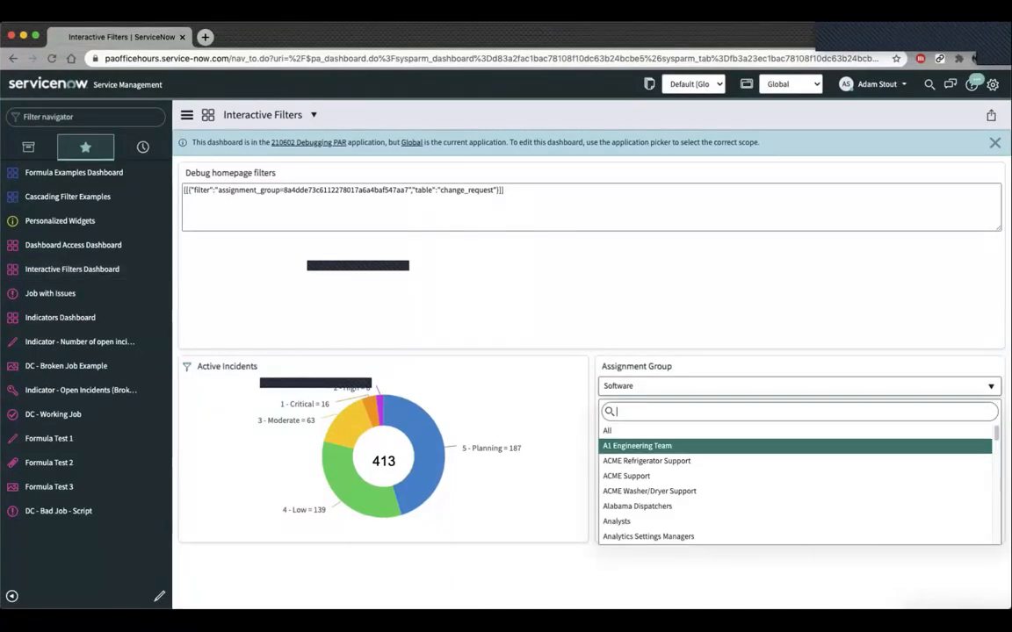
pyautogui.click(650, 458)
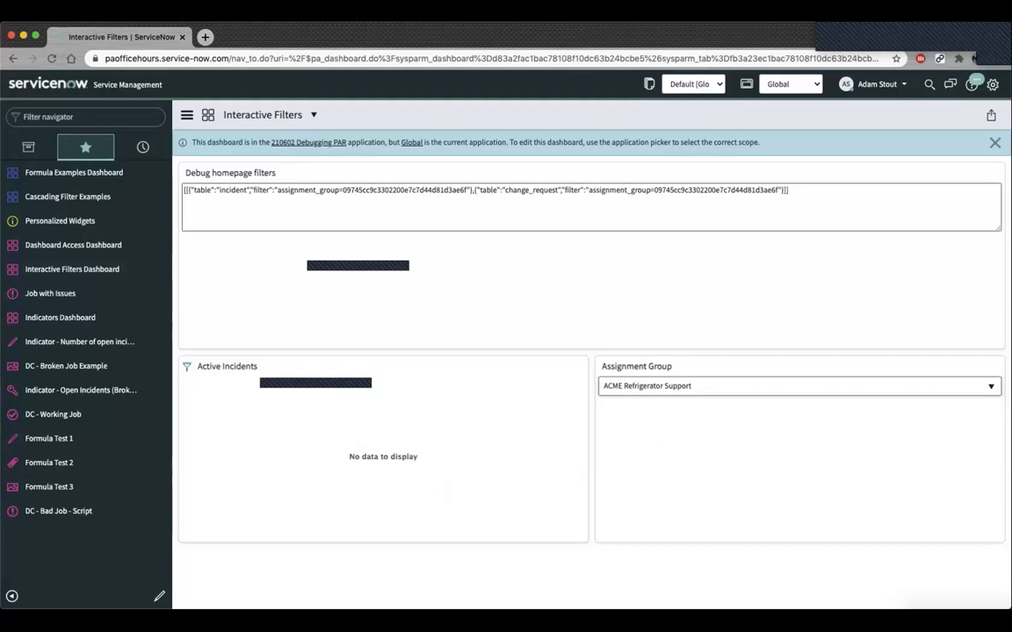
pyautogui.doubleClick(227, 190)
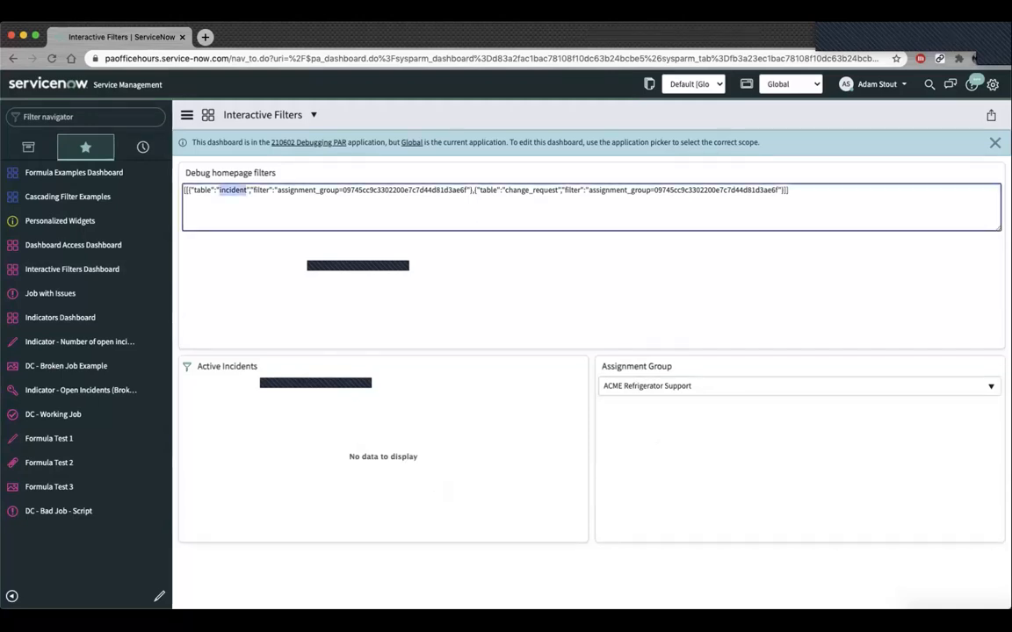
# - Set the Assignment Group filter to Software
pyautogui.click(794, 385)
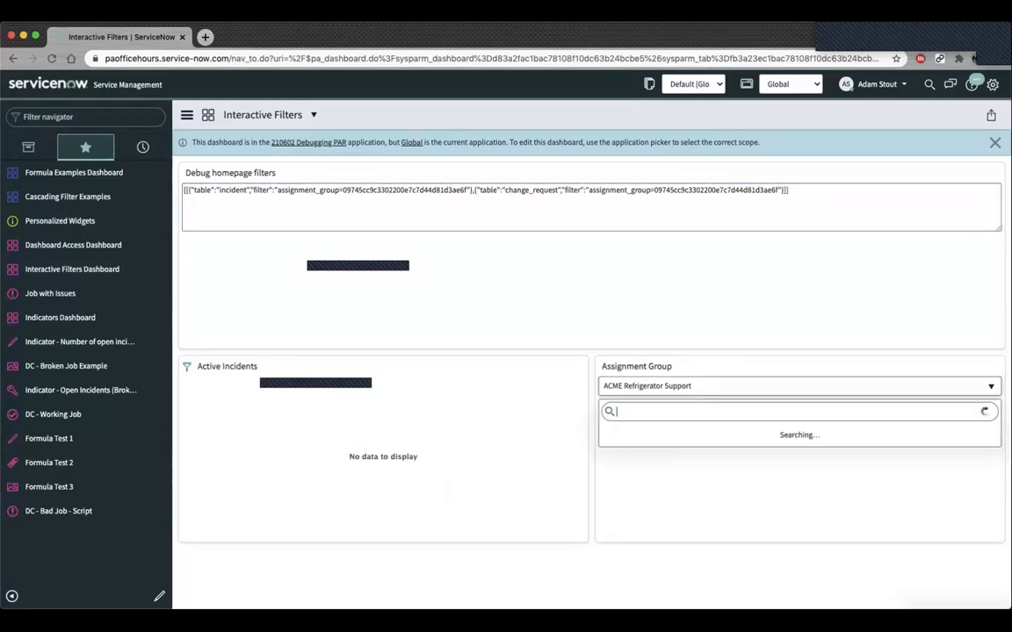
pyautogui.write('soft')
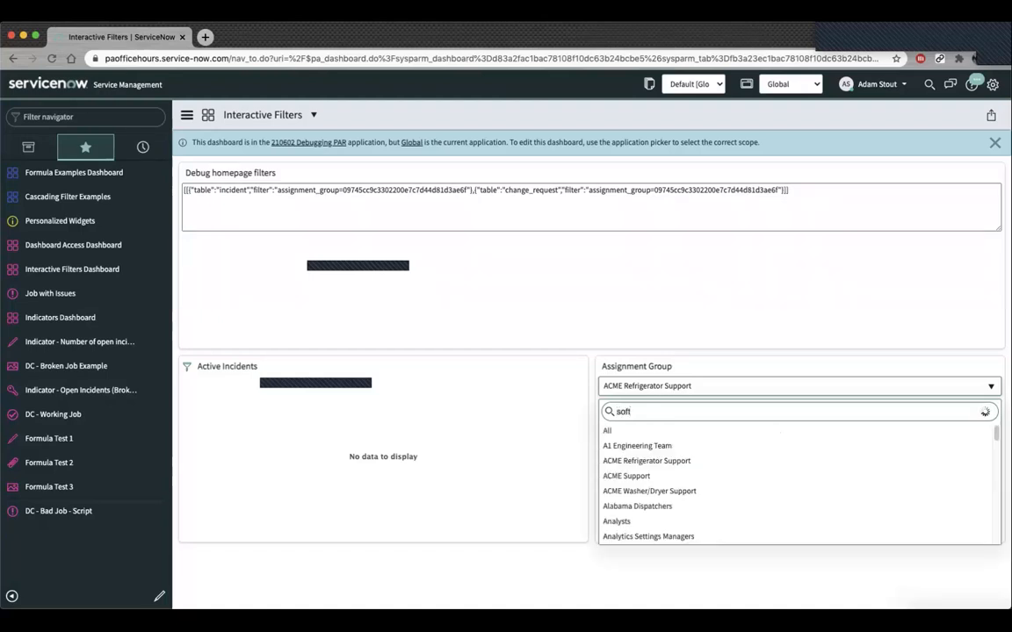
pyautogui.press('Return')
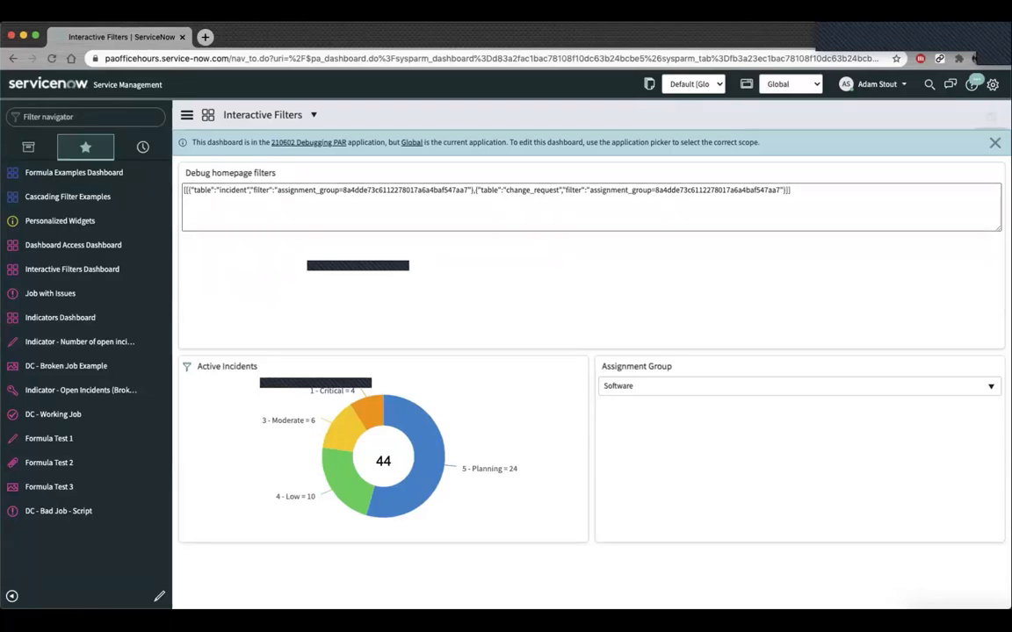
# - Switch the application scope to 210602 Debugging PAR and remove the Debug homepage filters widget from the Interactive Filters dashboard
pyautogui.click(790, 83)
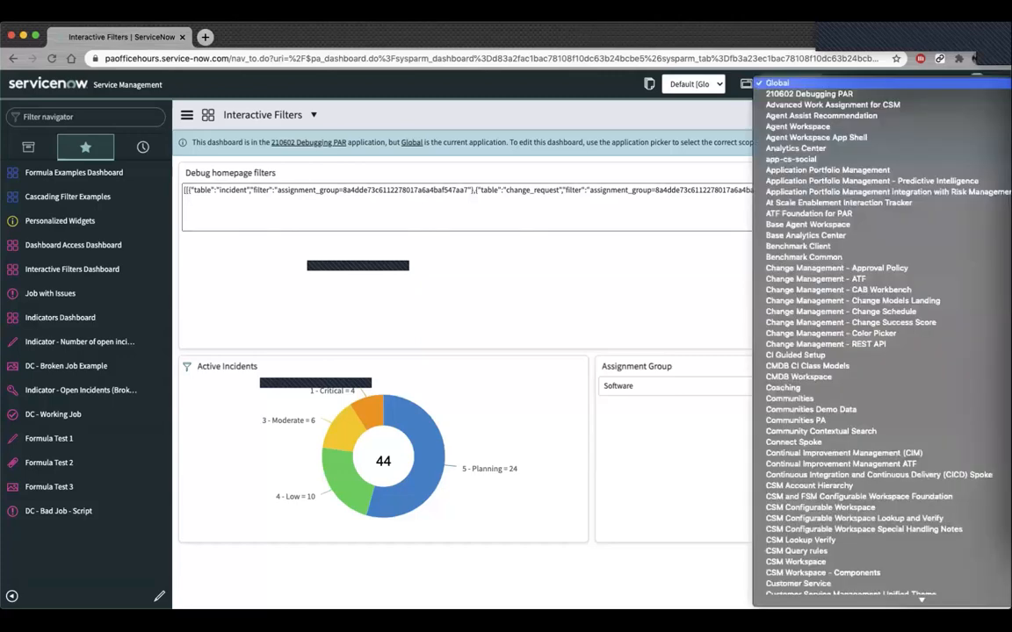
pyautogui.click(808, 94)
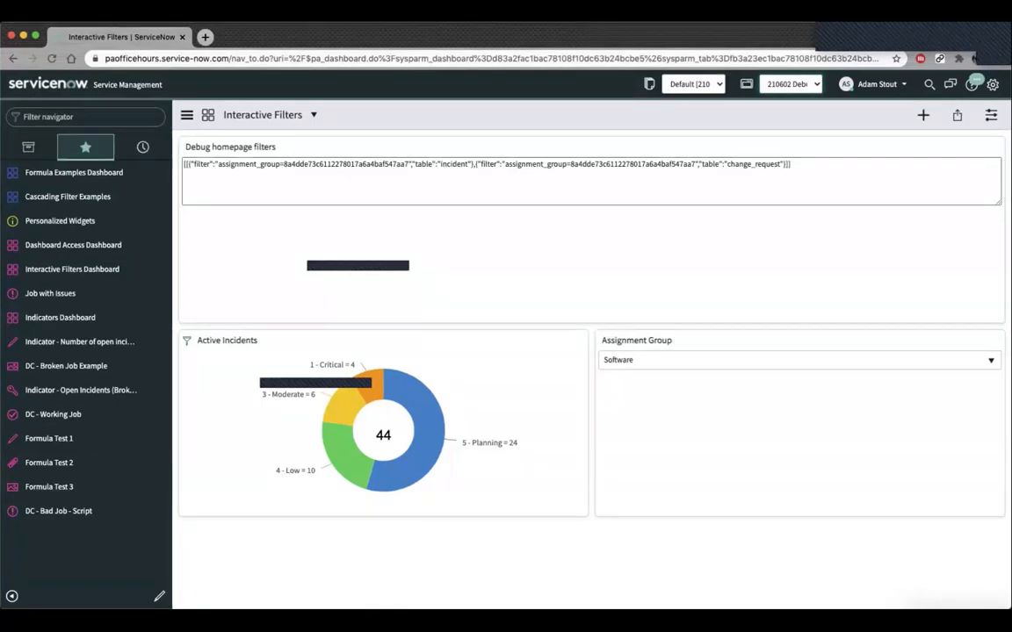
pyautogui.click(923, 115)
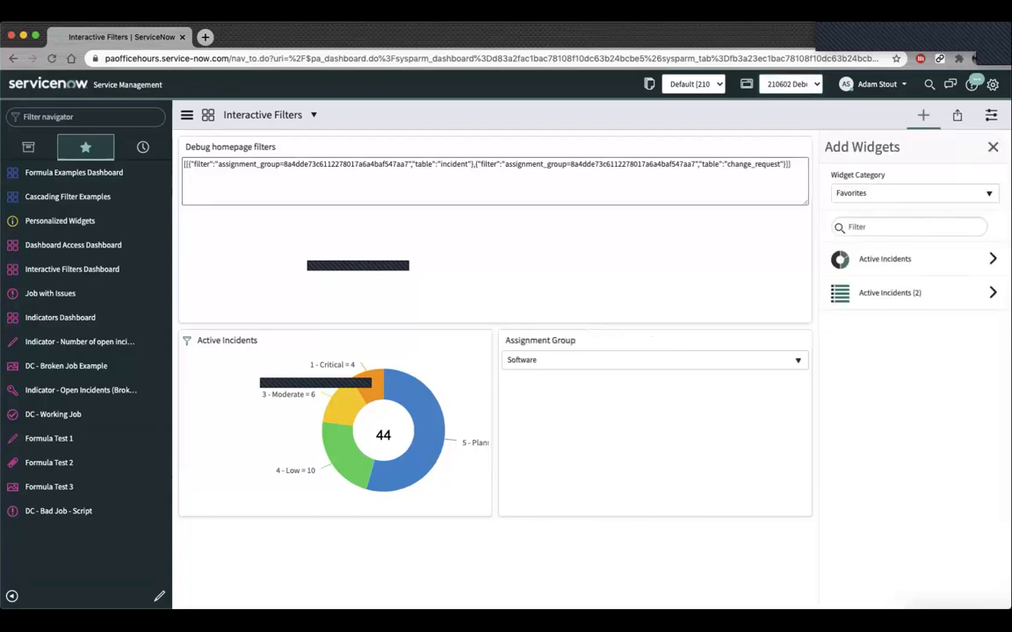
pyautogui.click(799, 147)
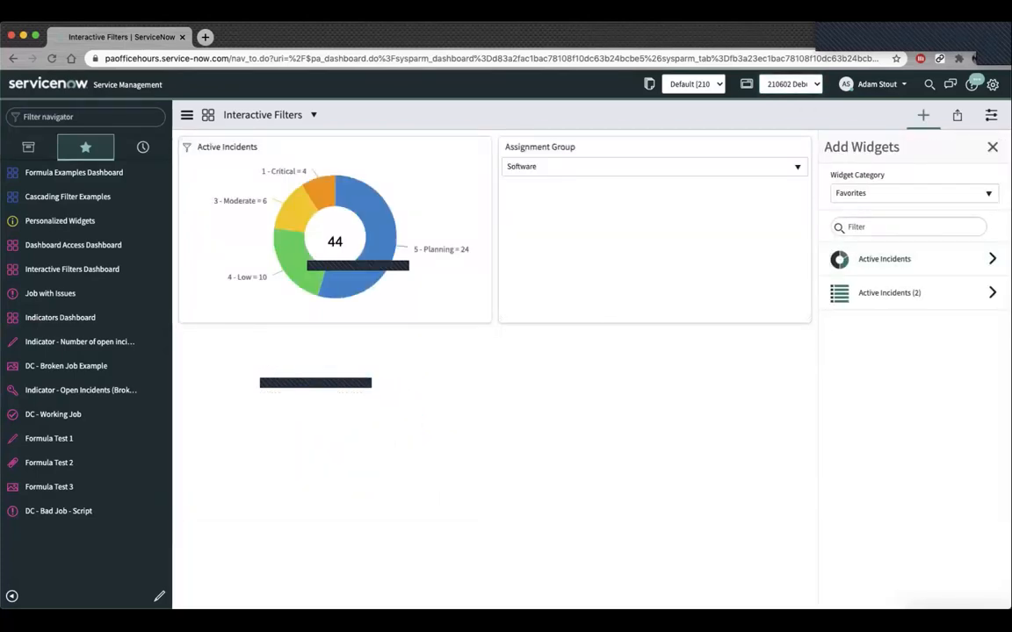
pyautogui.click(913, 193)
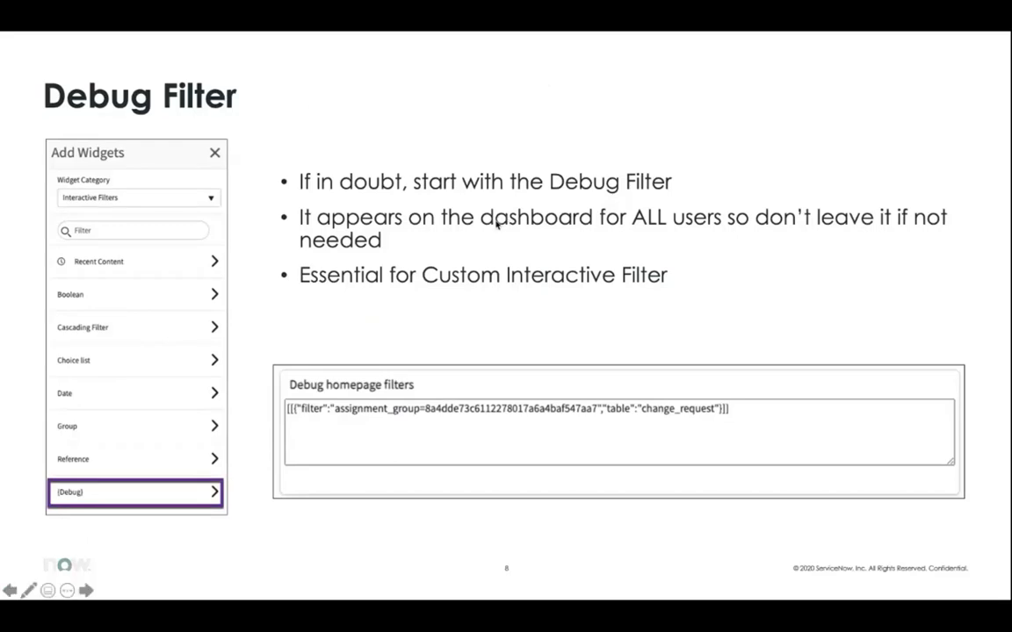
pyautogui.press('Right')
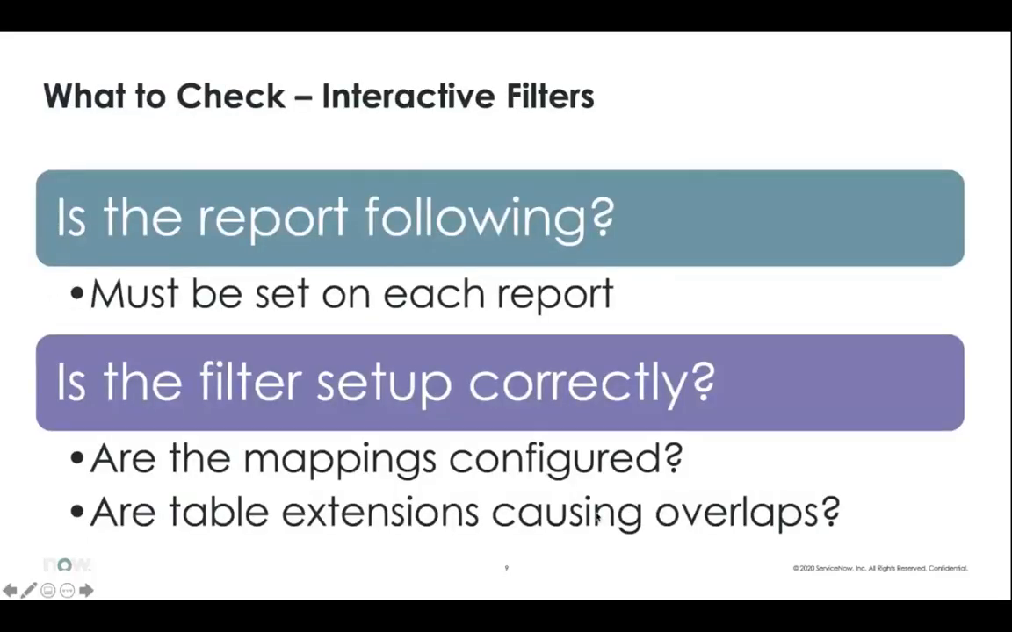
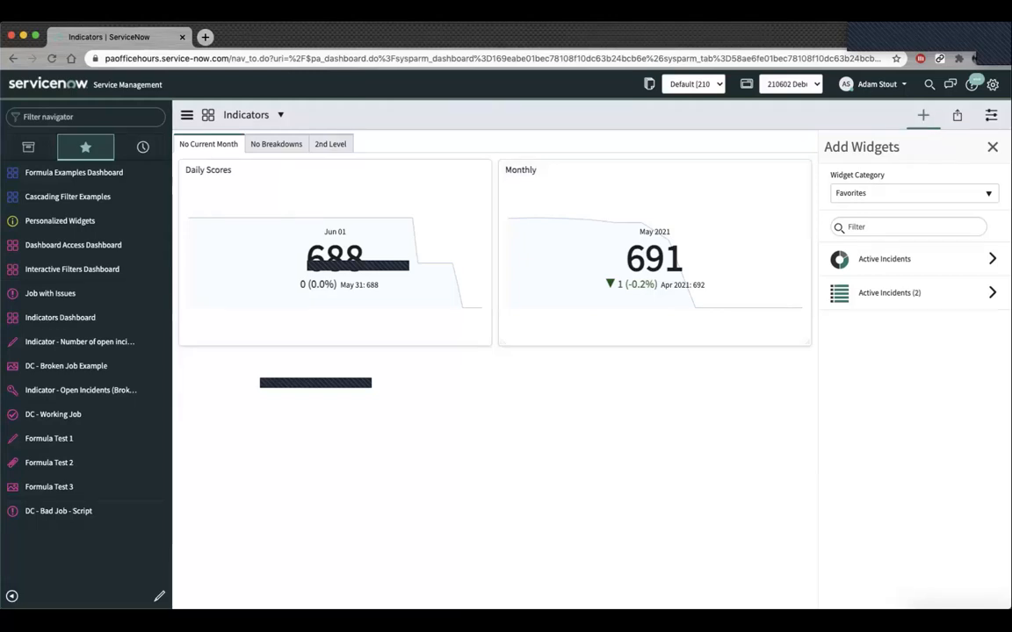
# - Change the Monthly widget's time series to By month AVG + on the Indicators dashboard and save the widget
pyautogui.moveTo(731, 170)
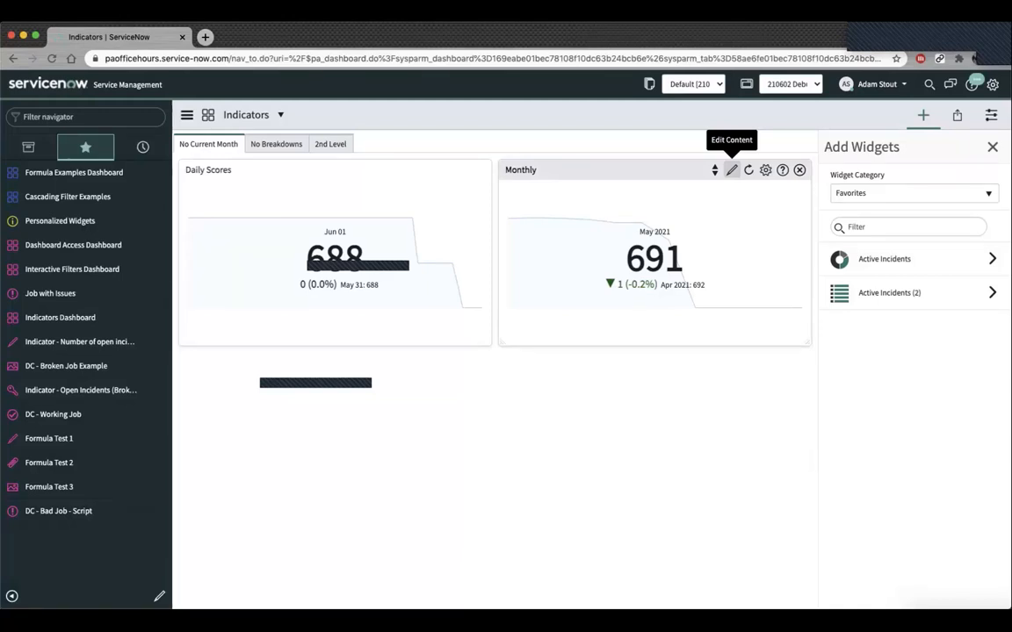
pyautogui.click(732, 170)
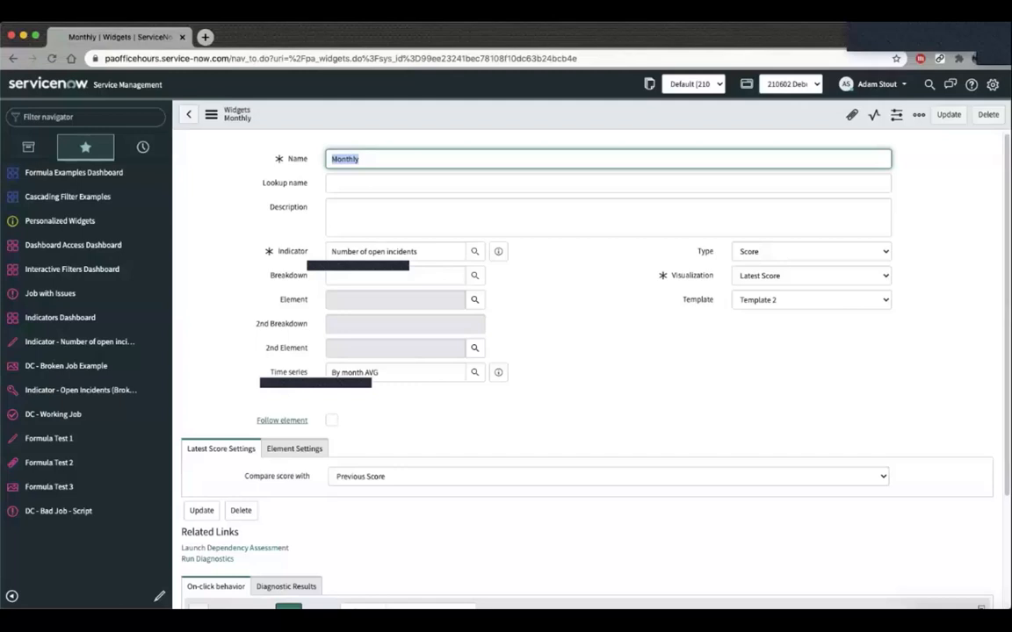
pyautogui.click(377, 372)
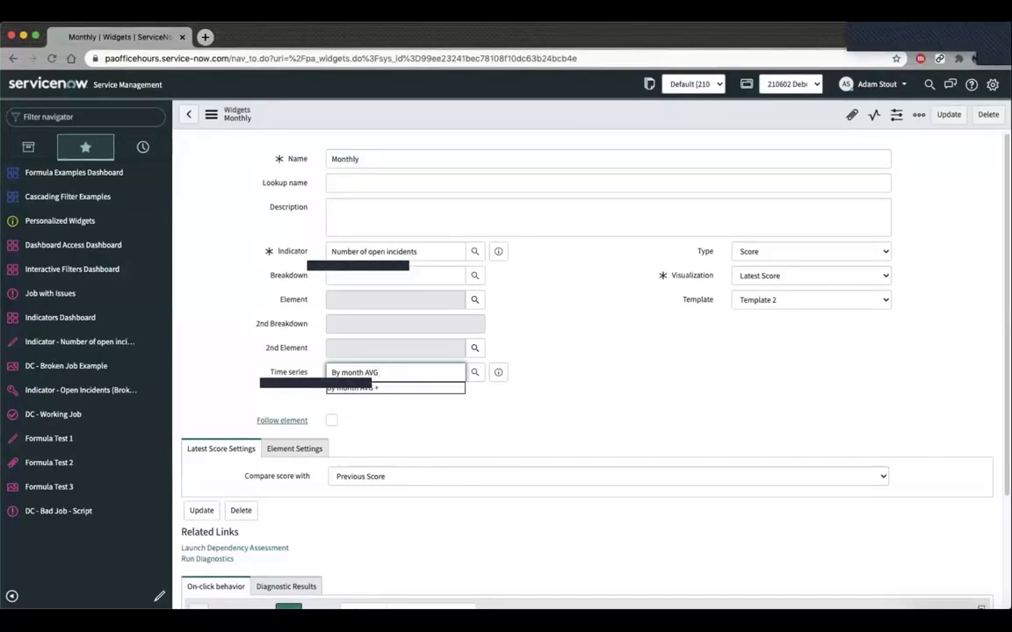
pyautogui.press('Return')
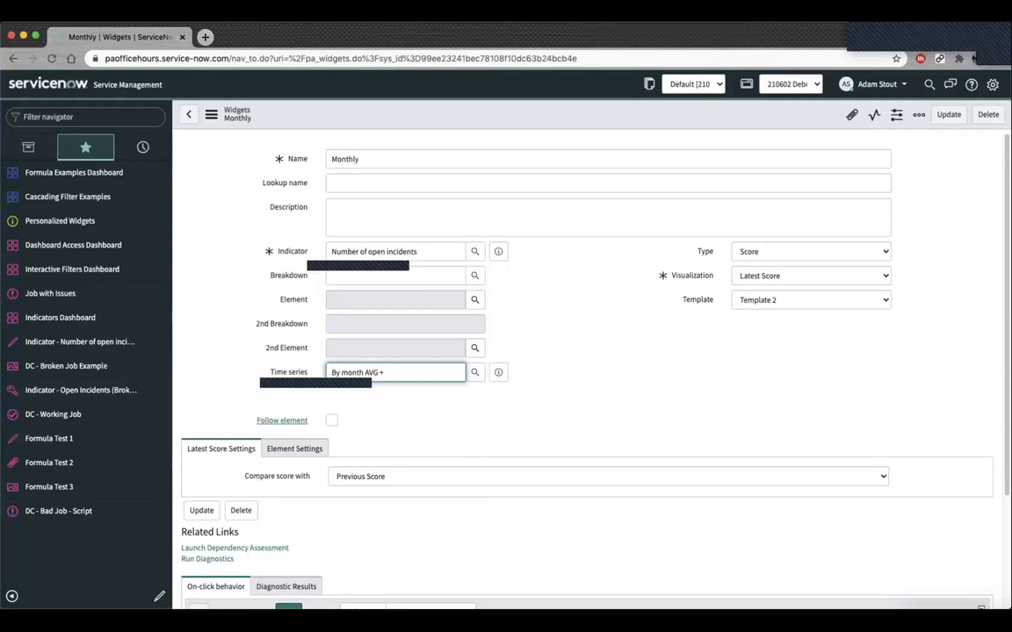
pyautogui.click(948, 114)
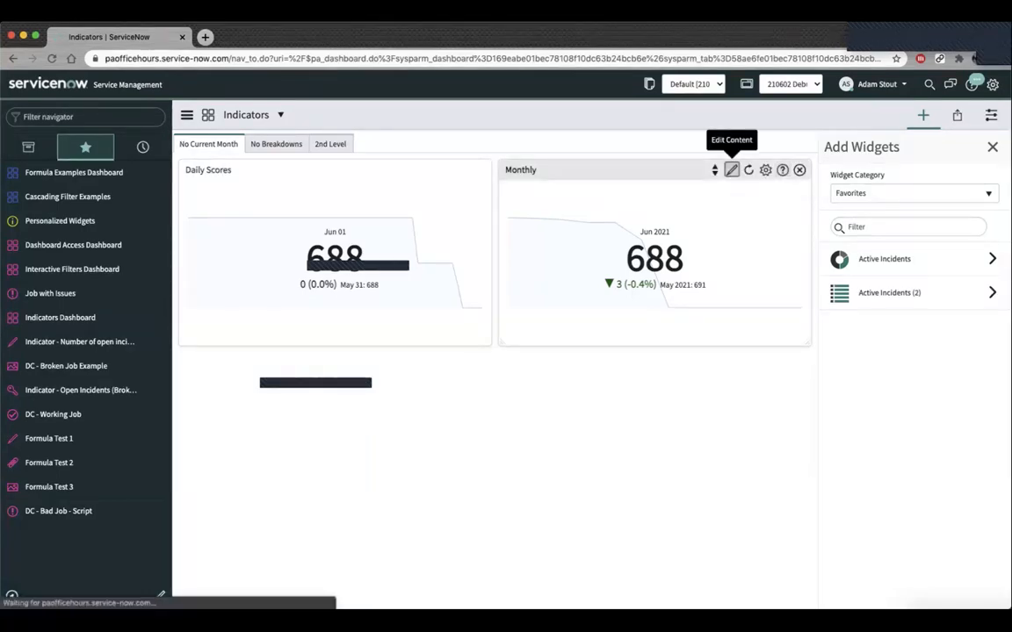
# - Reopen the Monthly widget's record to review its element and latest score settings, and return to the Indicators dashboard
pyautogui.click(732, 169)
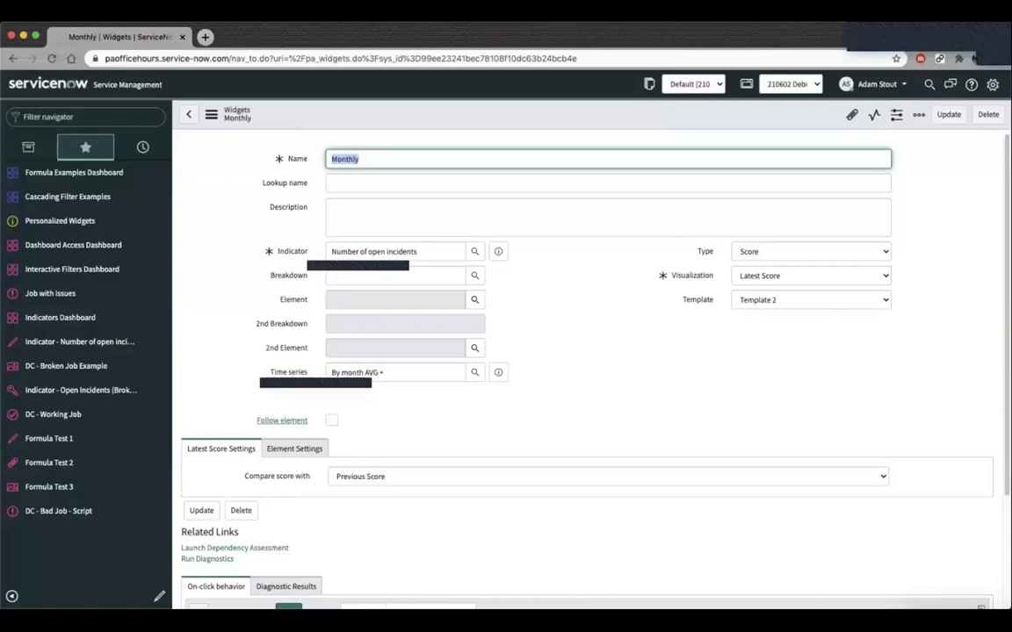
pyautogui.scroll(-2, 587, 369)
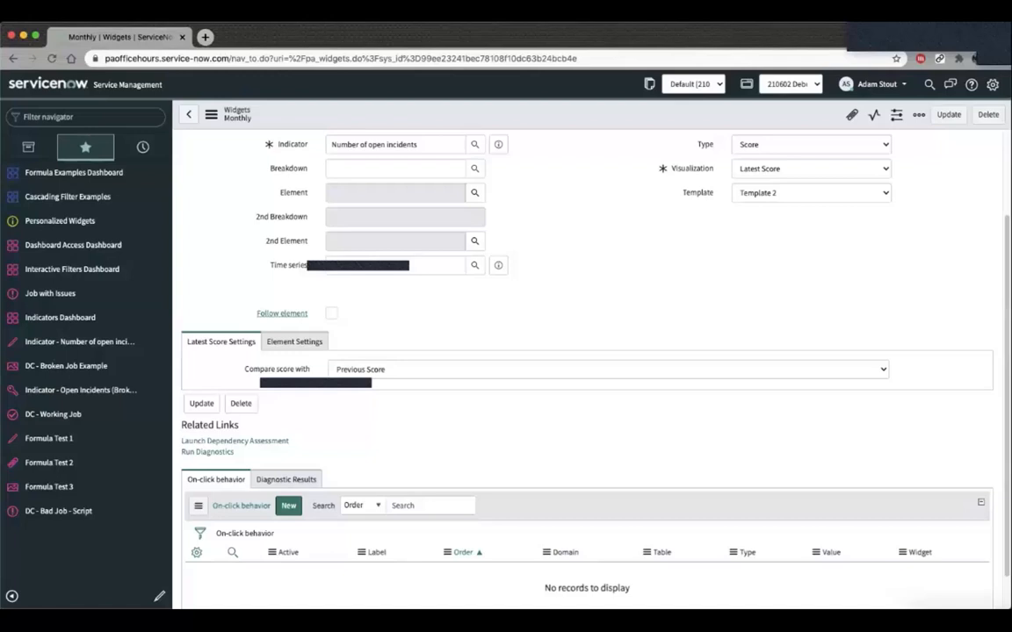
pyautogui.click(295, 342)
pyautogui.click(221, 342)
pyautogui.scroll(2, 587, 369)
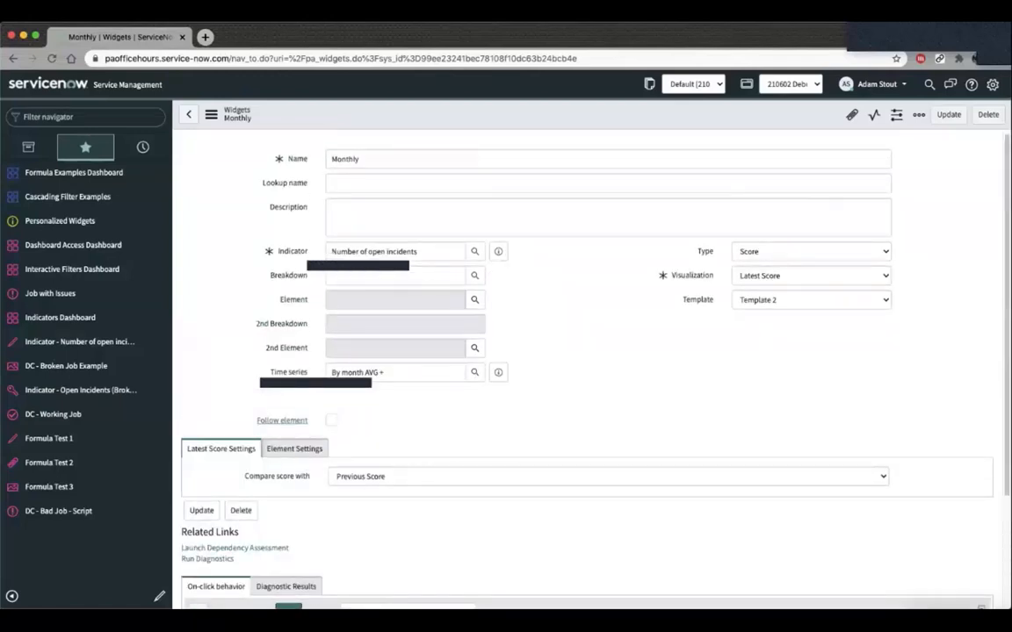
pyautogui.click(188, 114)
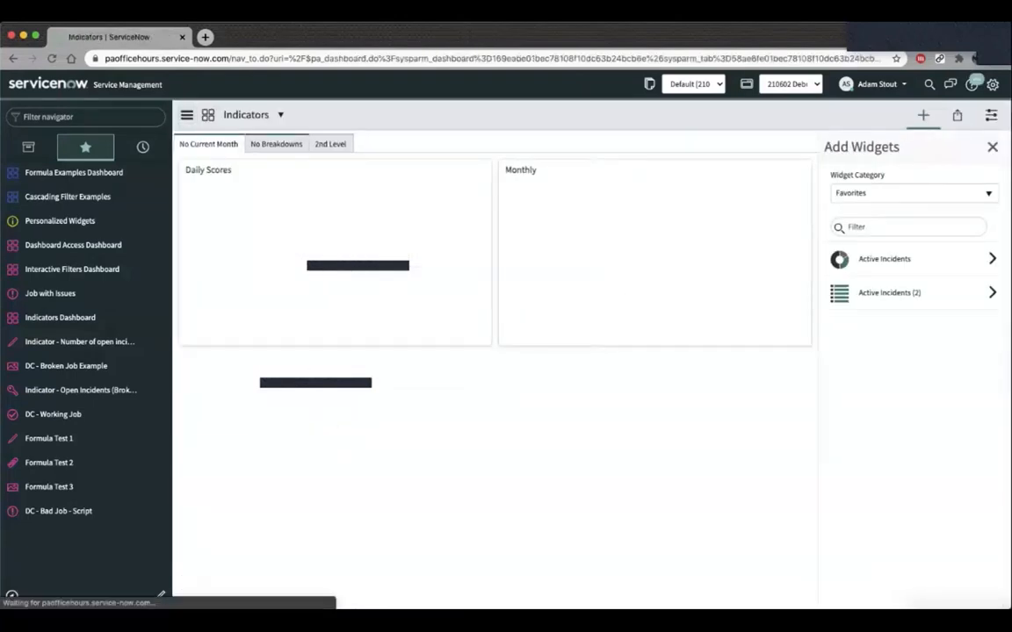
# - On the No Breakdowns tab, compare the All Tasks widget by Assignment Group (Task) and Task (Broken), and return to Priority (Task)
pyautogui.click(276, 144)
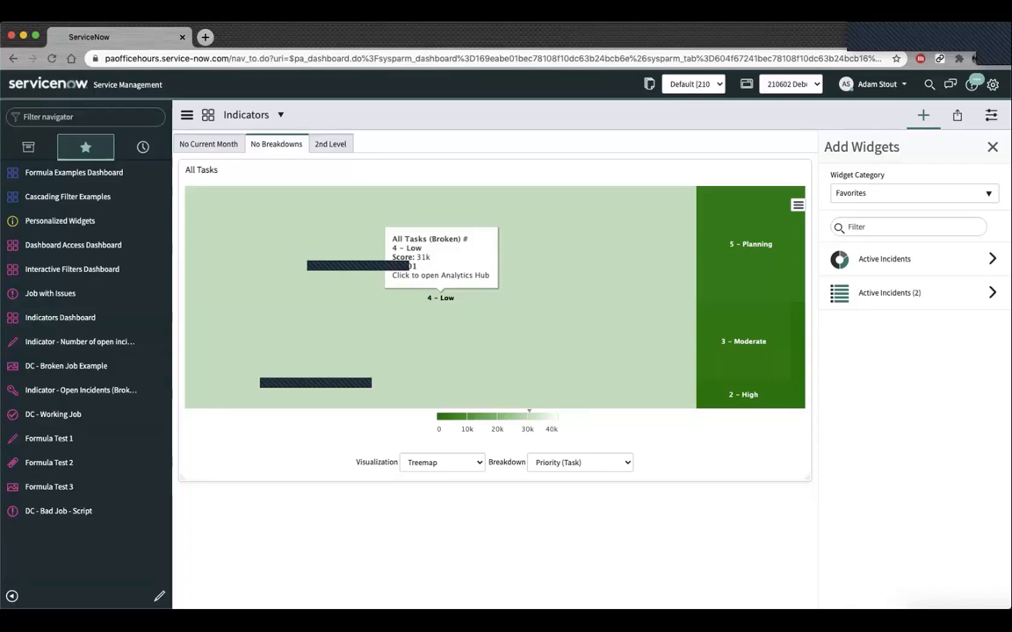
pyautogui.click(580, 462)
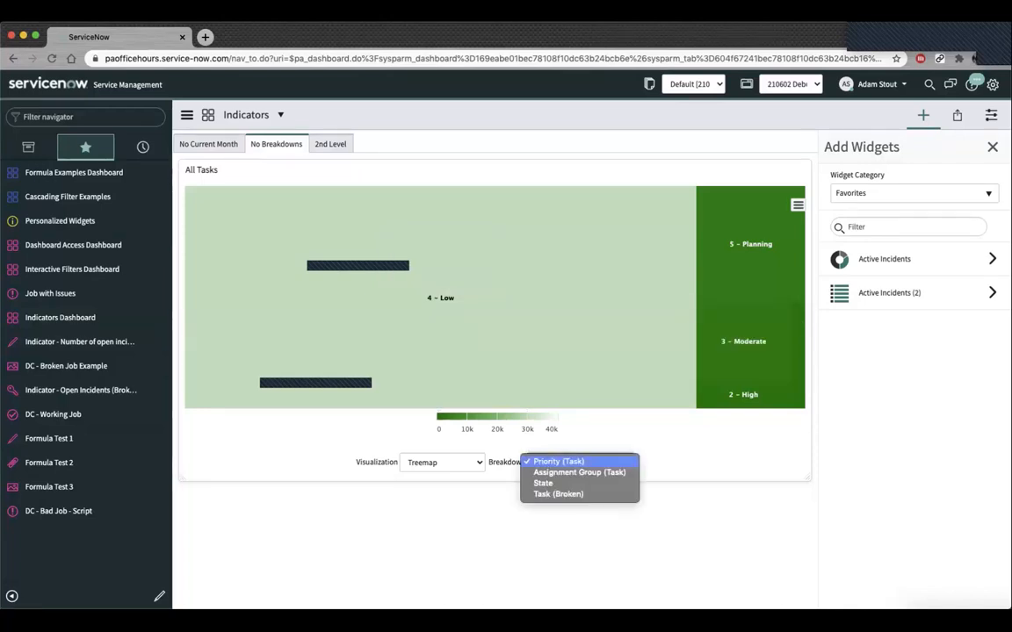
pyautogui.click(580, 472)
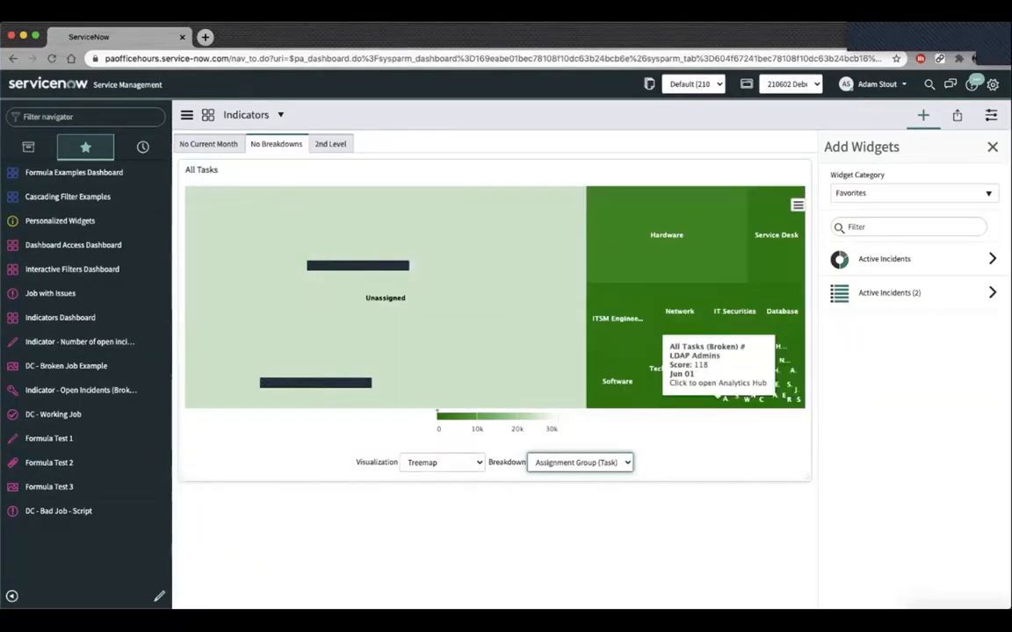
pyautogui.click(580, 462)
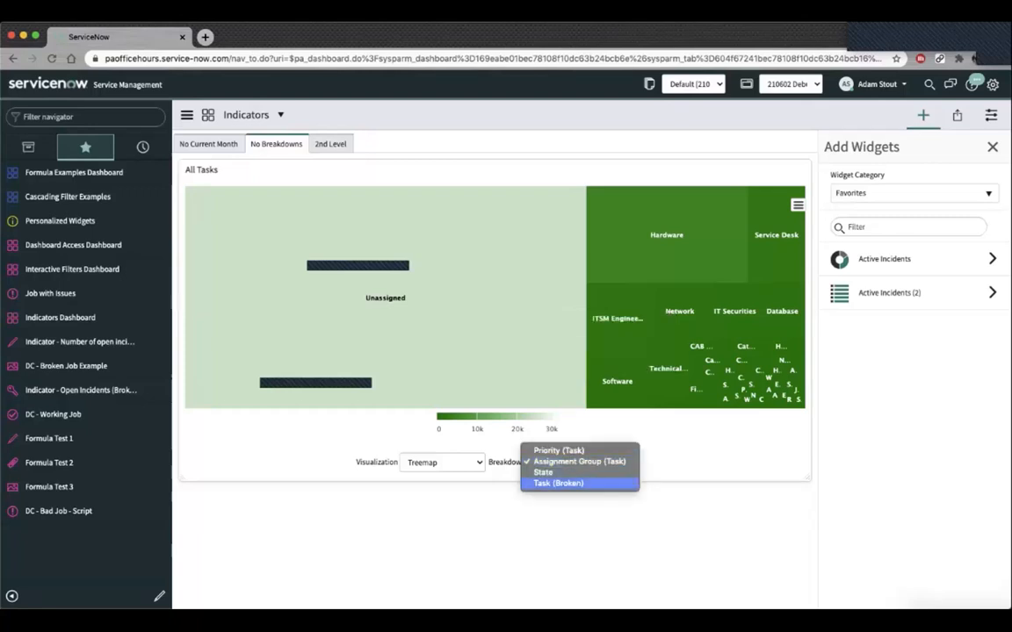
pyautogui.click(579, 483)
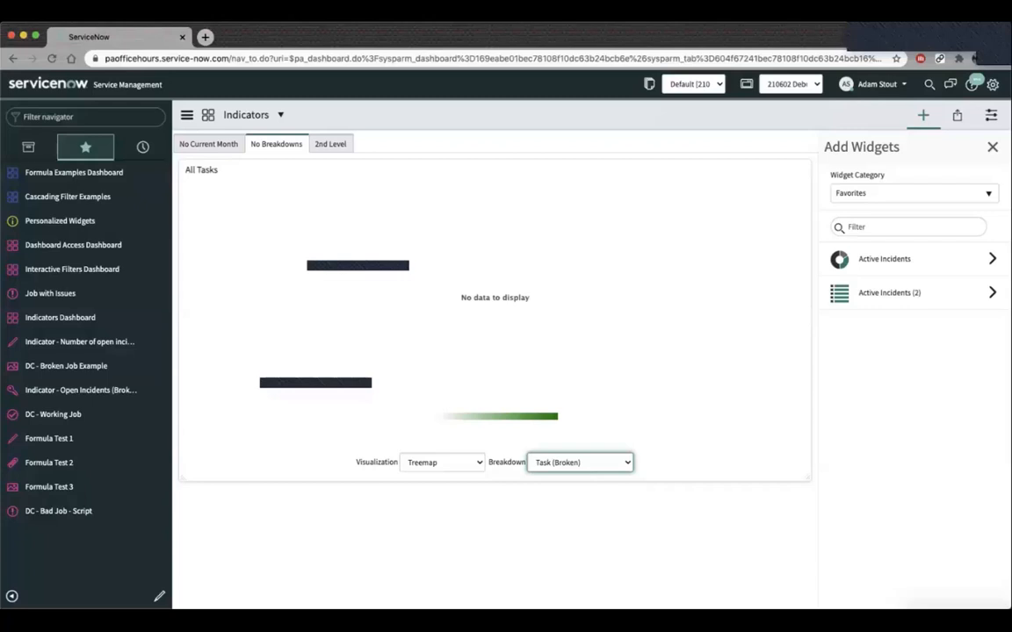
pyautogui.click(580, 463)
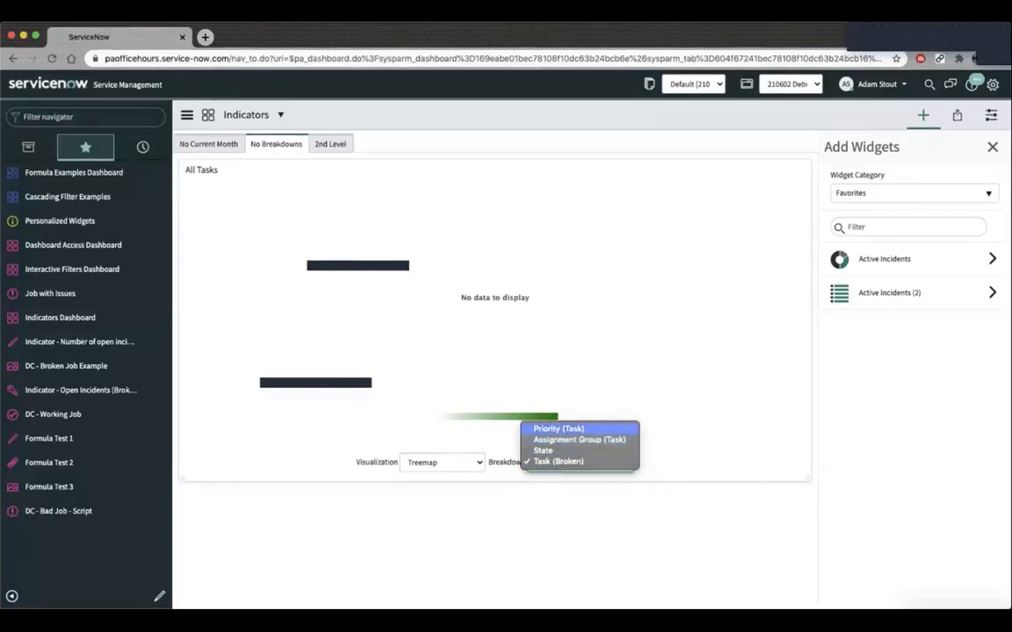
pyautogui.click(558, 428)
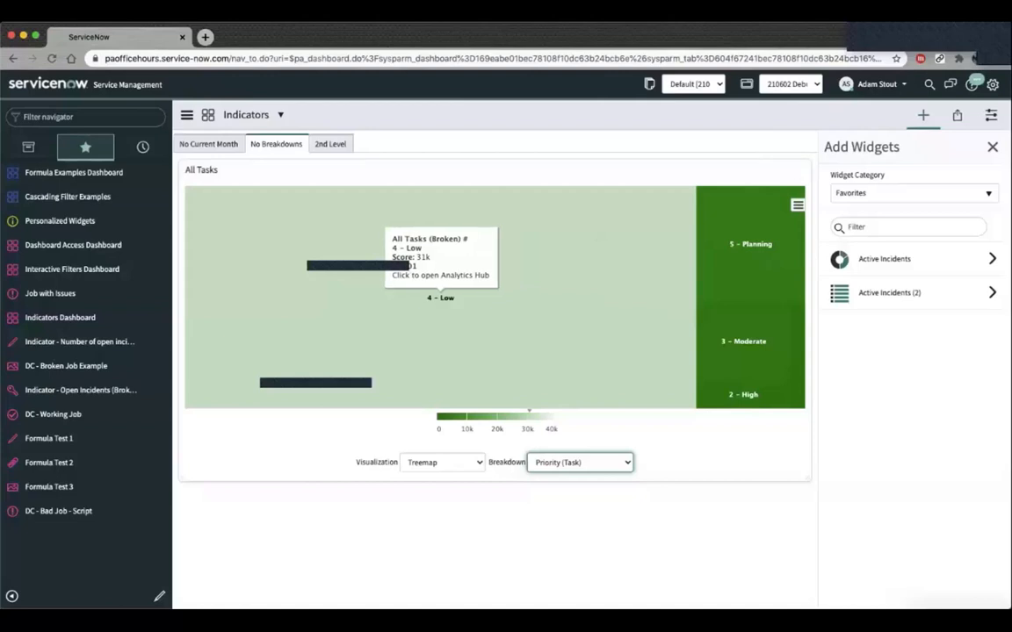
# - Open the 4 - Low element in Analytics Hub and examine the All Tasks (Broken) indicator record's source and breakdowns
pyautogui.click(440, 293)
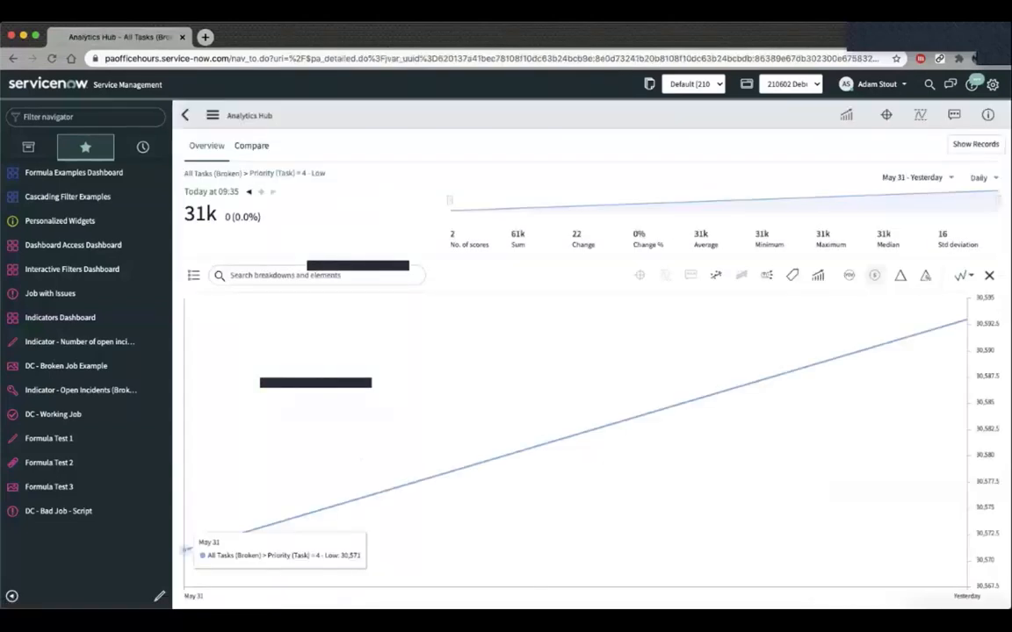
pyautogui.click(212, 115)
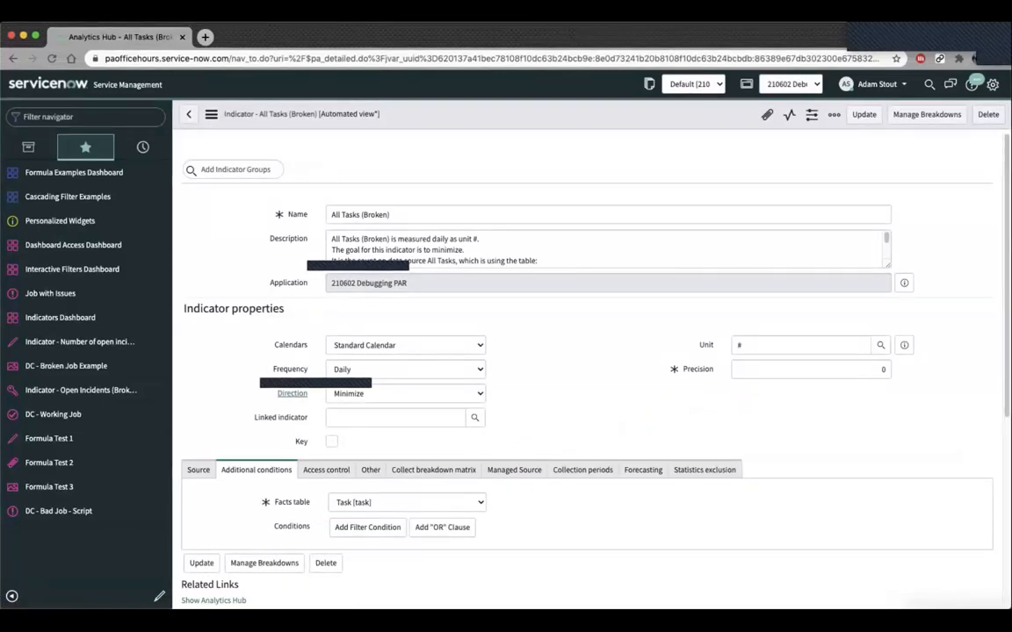
pyautogui.scroll(-10, 587, 369)
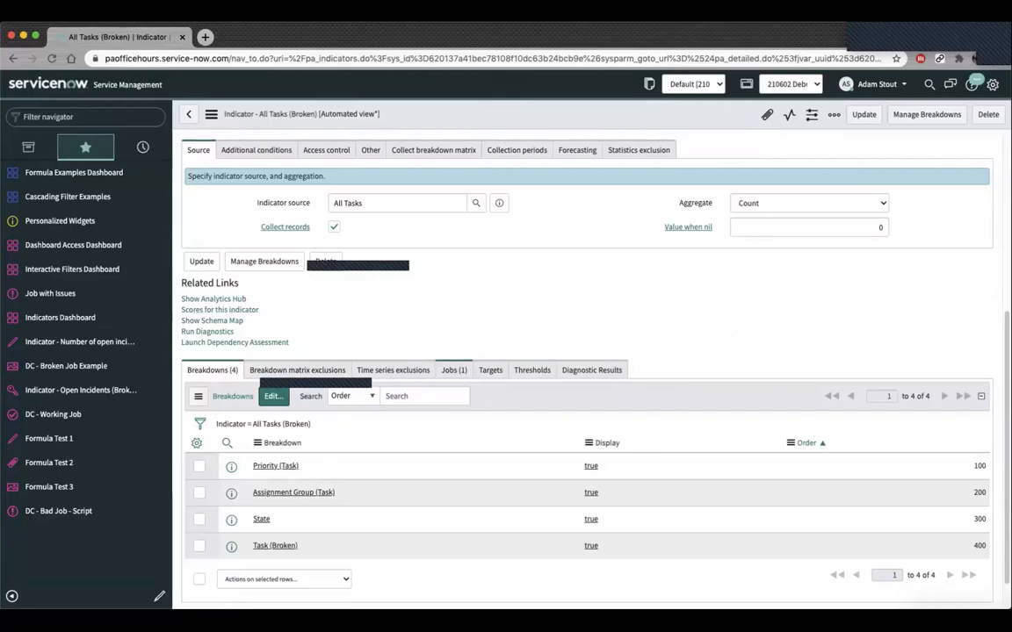
# - Open the Broken Job Example job linked to the All Tasks (Broken) indicator and examine its job logs
pyautogui.click(454, 369)
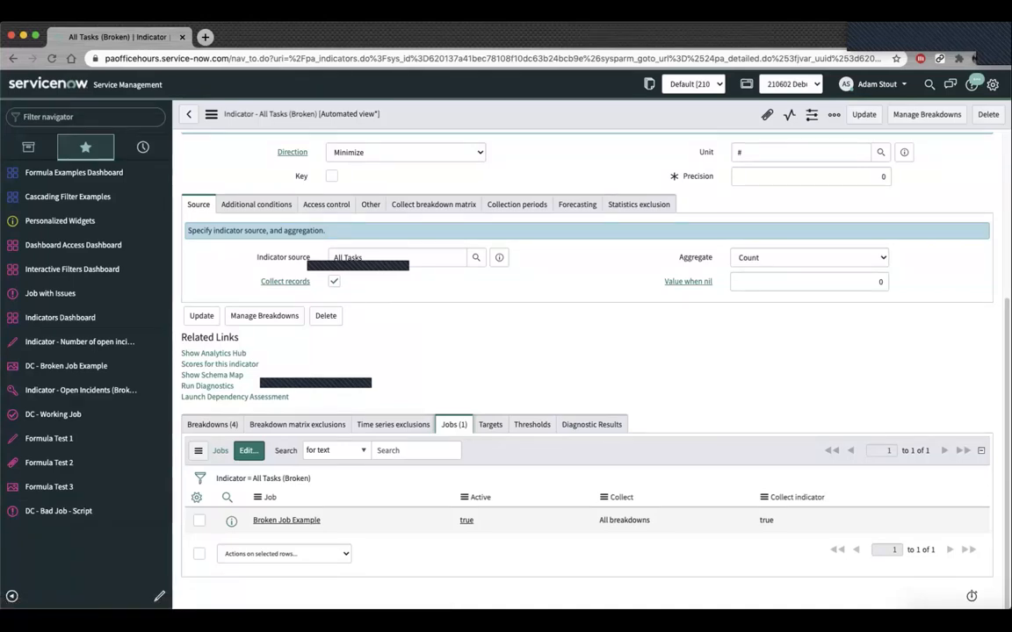
pyautogui.click(286, 520)
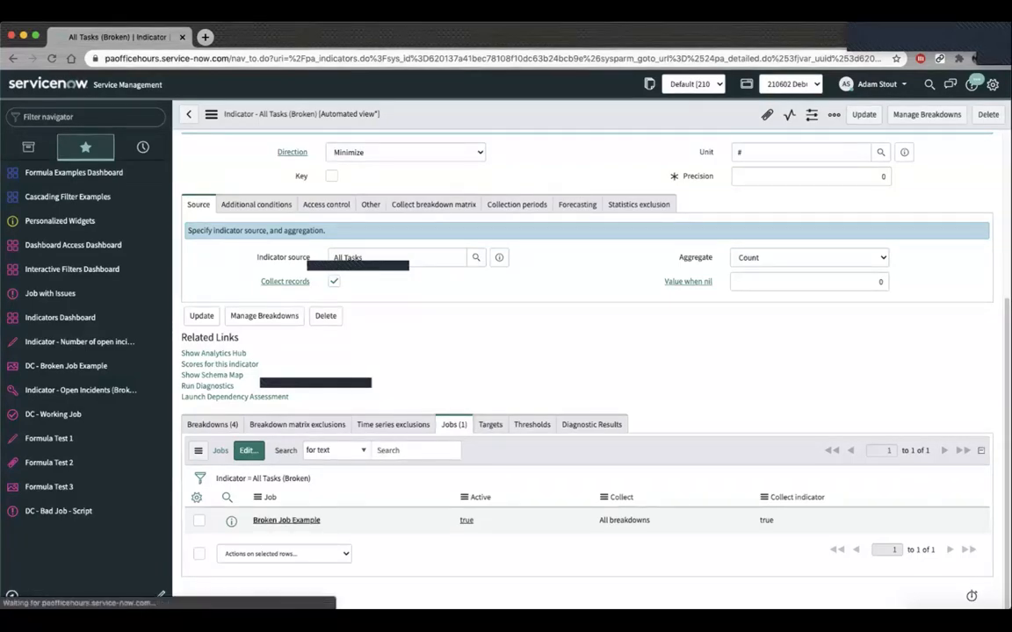
pyautogui.scroll(-5, 587, 369)
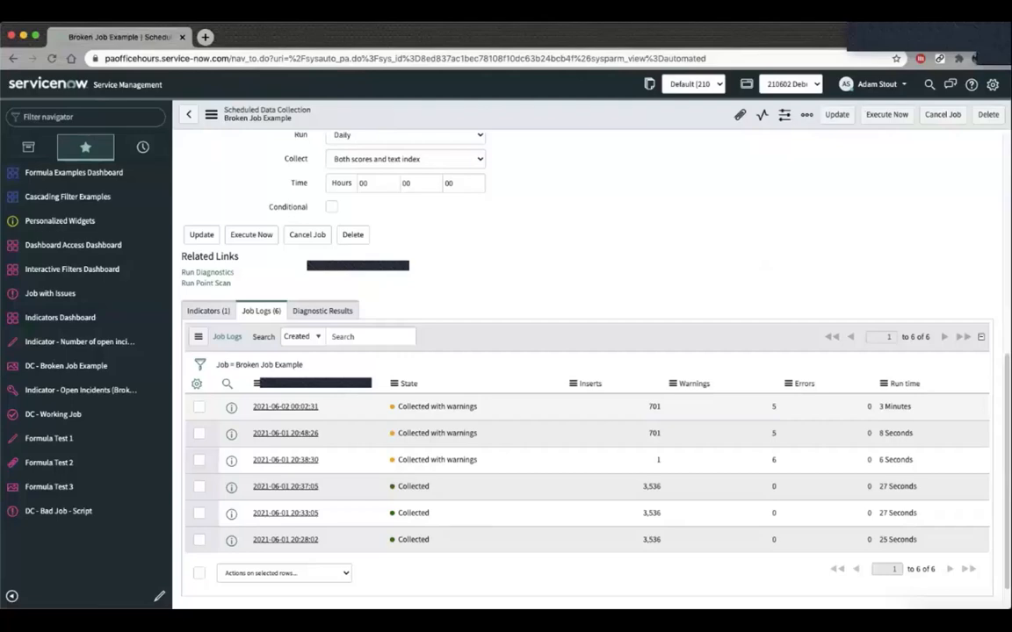
# - Open the Broken Job Example job's most recent log and examine its messages, focusing on the disabled breakdown source warning
pyautogui.click(285, 407)
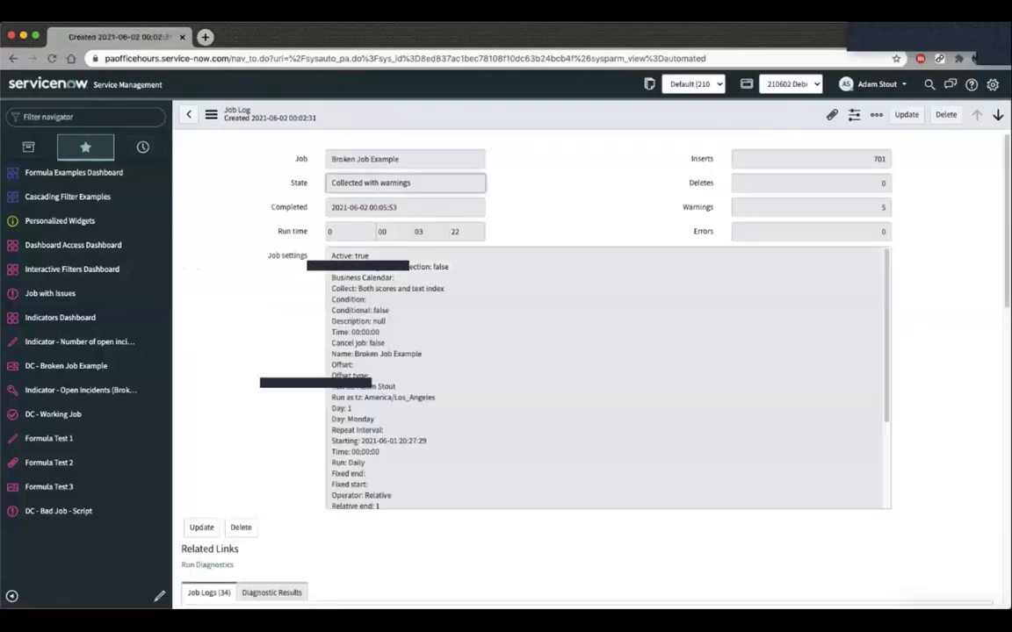
pyautogui.scroll(-4, 587, 368)
pyautogui.scroll(-3, 586, 368)
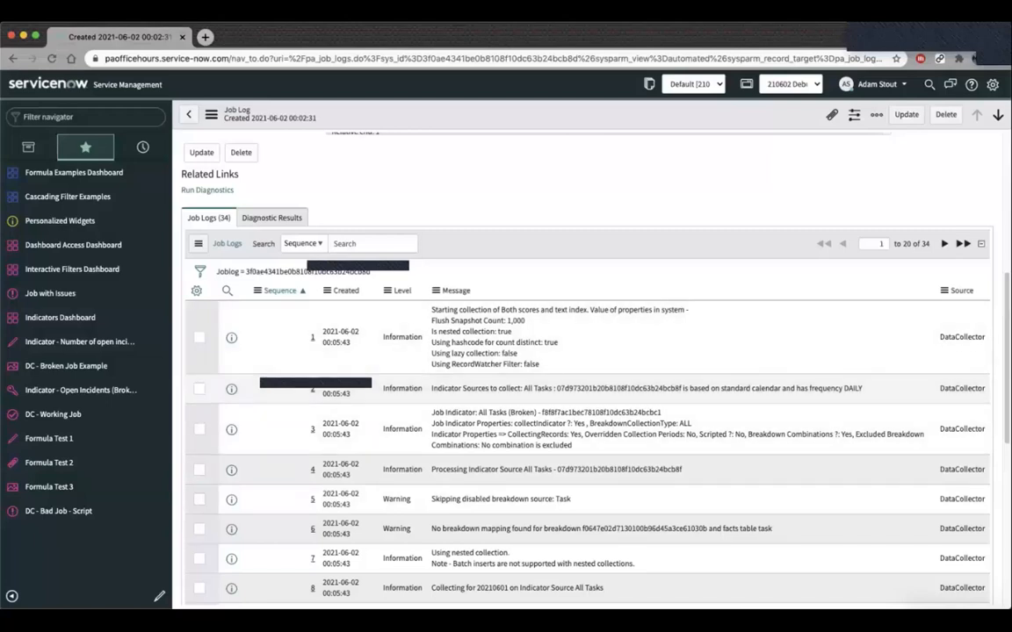
pyautogui.tripleClick(500, 498)
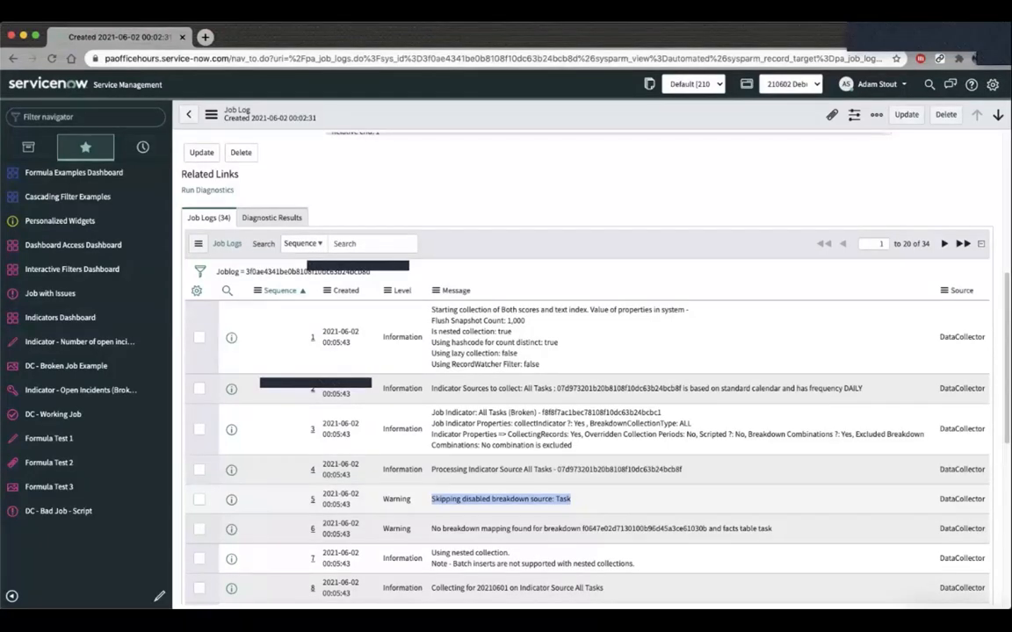
# - Duplicate the job log's browser tab so the log stays open during the breakdown source lookup
pyautogui.click(85, 117)
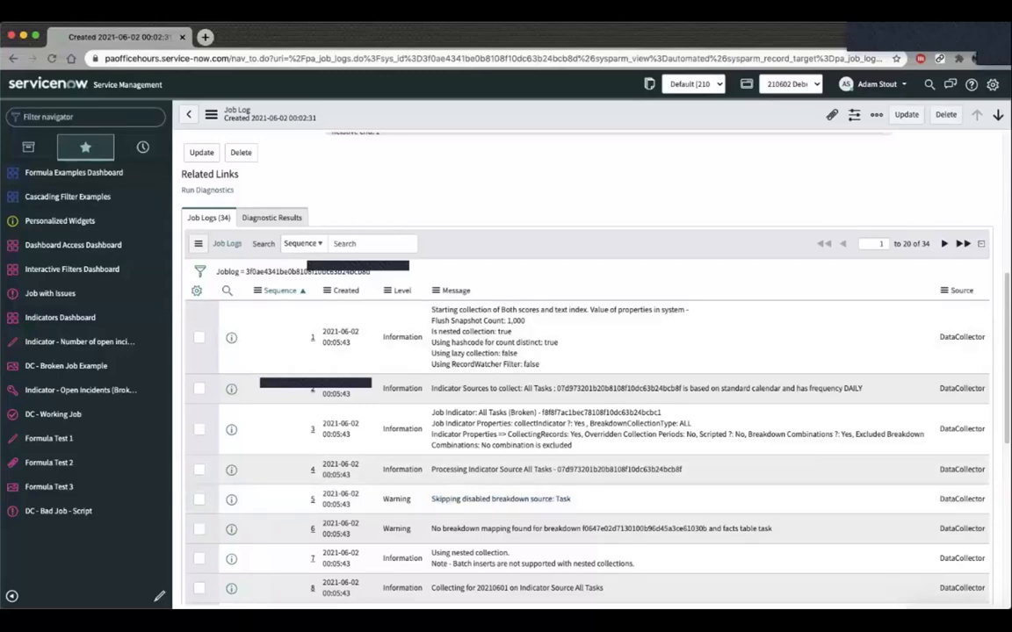
pyautogui.write('autom')
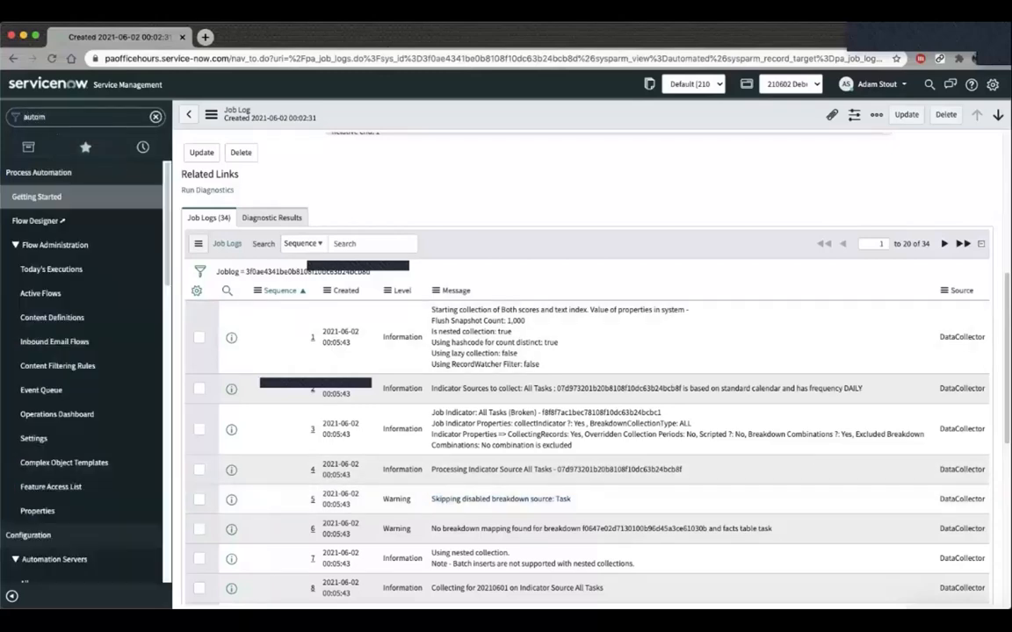
pyautogui.rightClick(151, 35)
pyautogui.press('Escape')
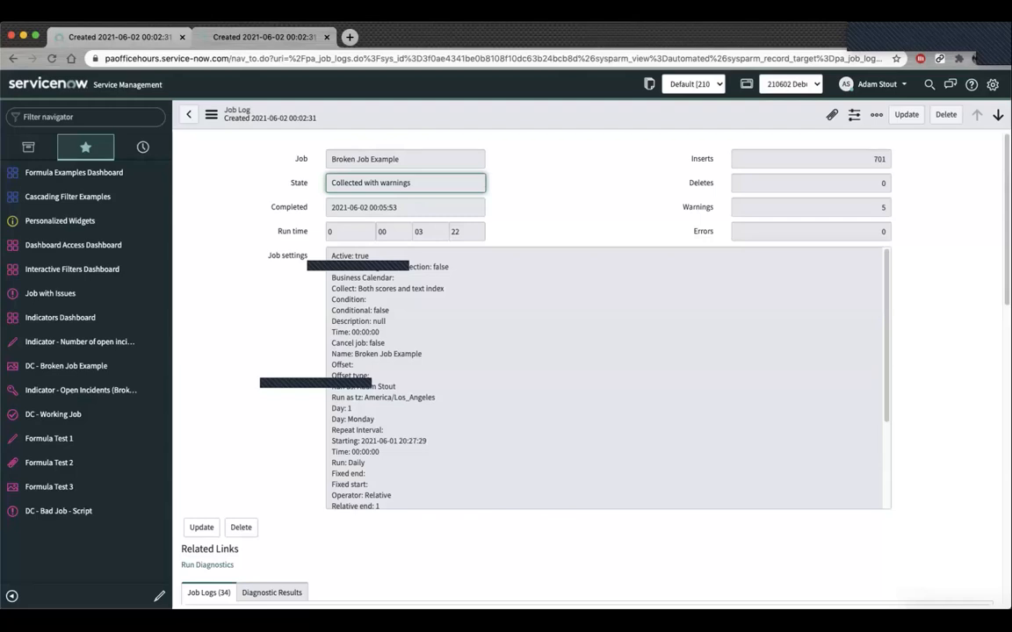
# - Filter the navigator for "breakd", list the Breakdown Sources and open the Task breakdown source's record
pyautogui.click(84, 117)
pyautogui.write('breoak')
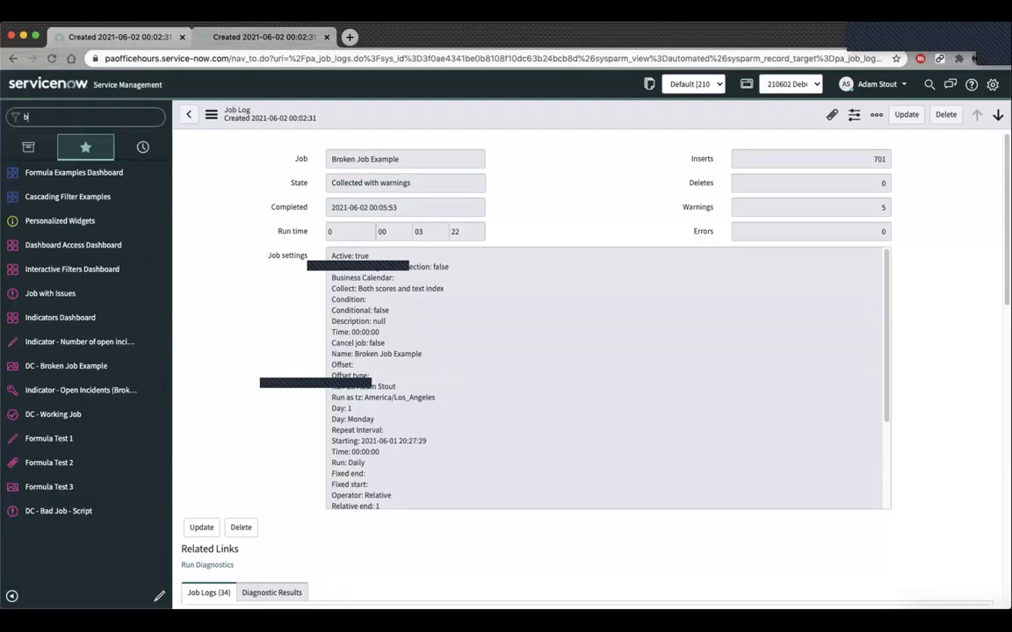
pyautogui.press('BackSpace')
pyautogui.press('BackSpace')
pyautogui.press('BackSpace')
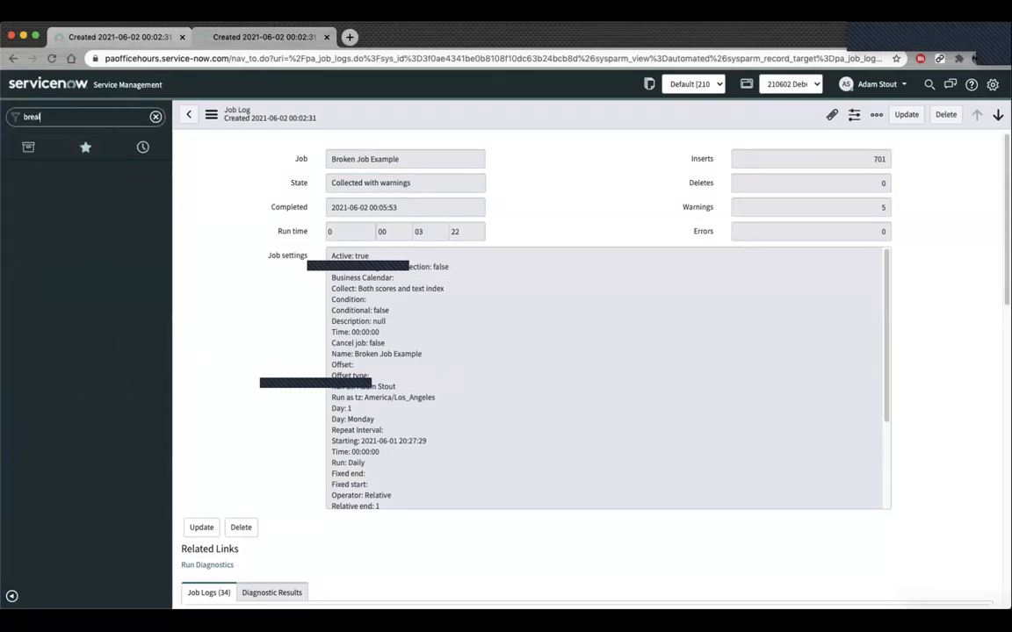
pyautogui.write('akd')
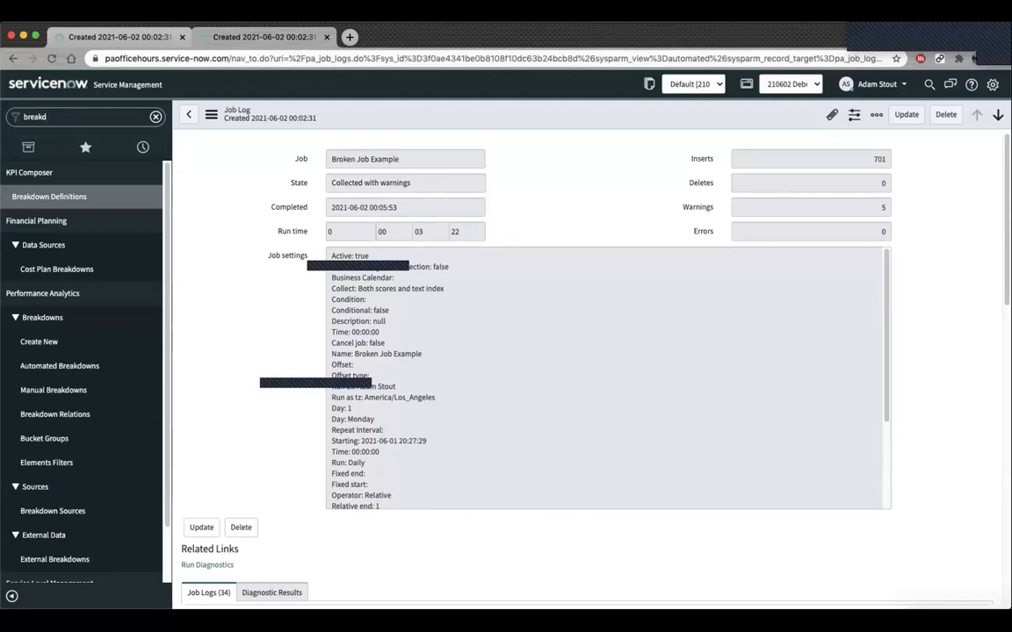
pyautogui.scroll(-1, 79, 390)
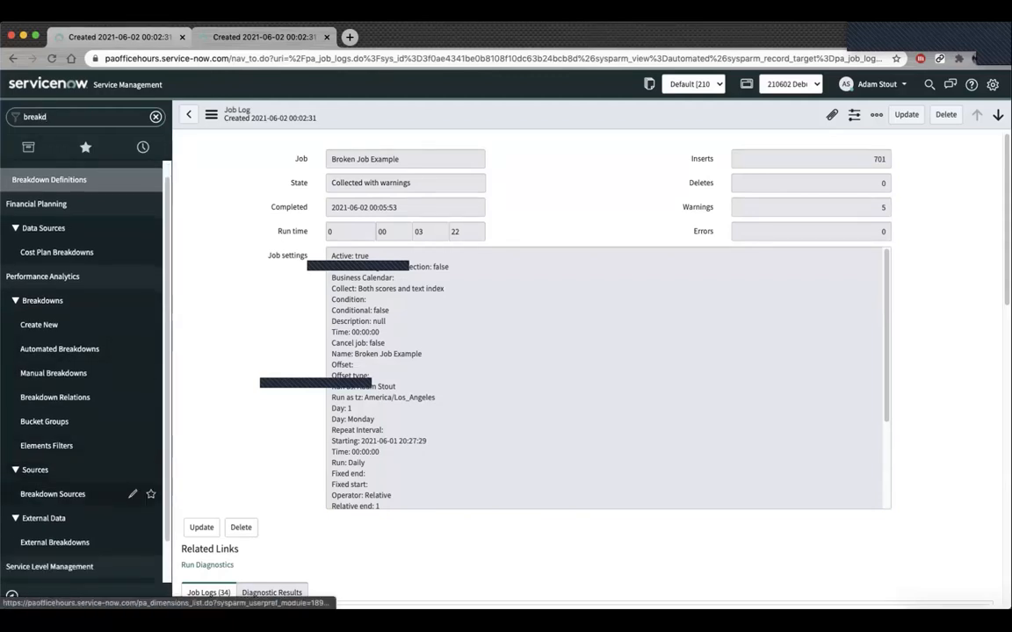
pyautogui.click(53, 494)
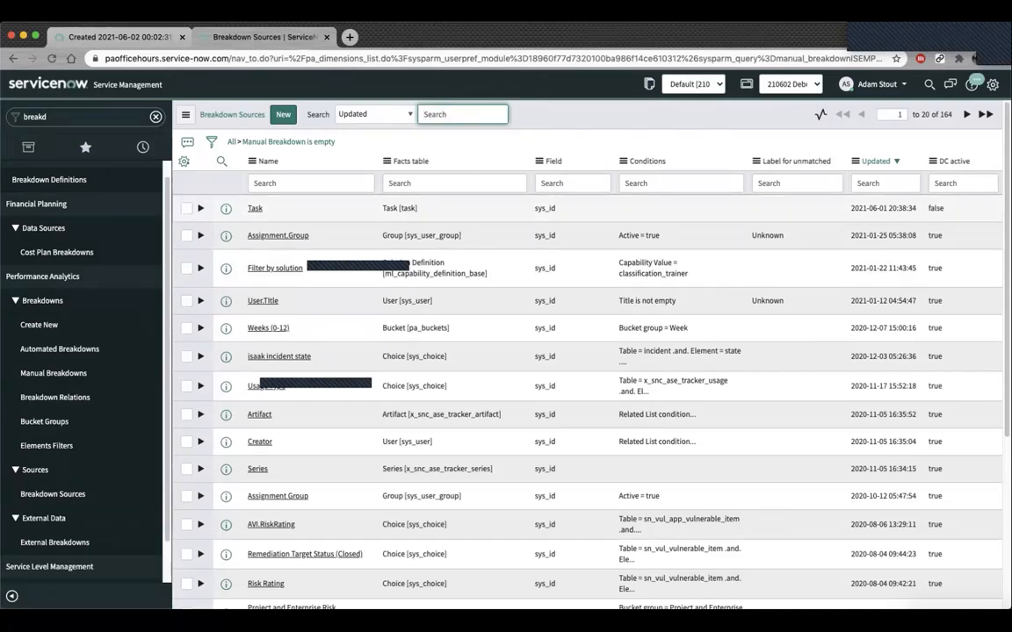
pyautogui.click(54, 541)
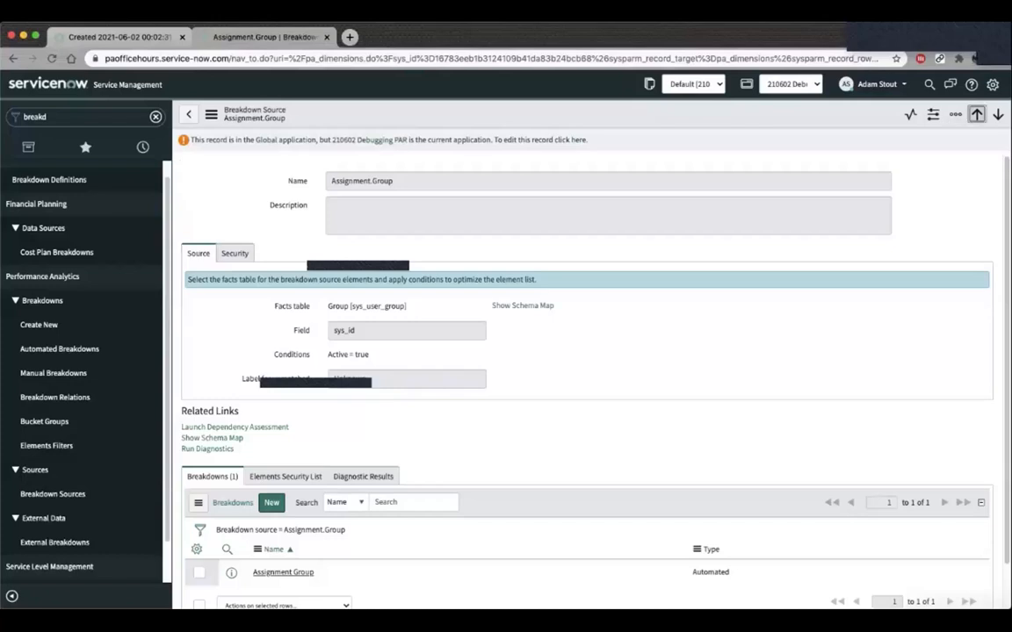
pyautogui.click(976, 114)
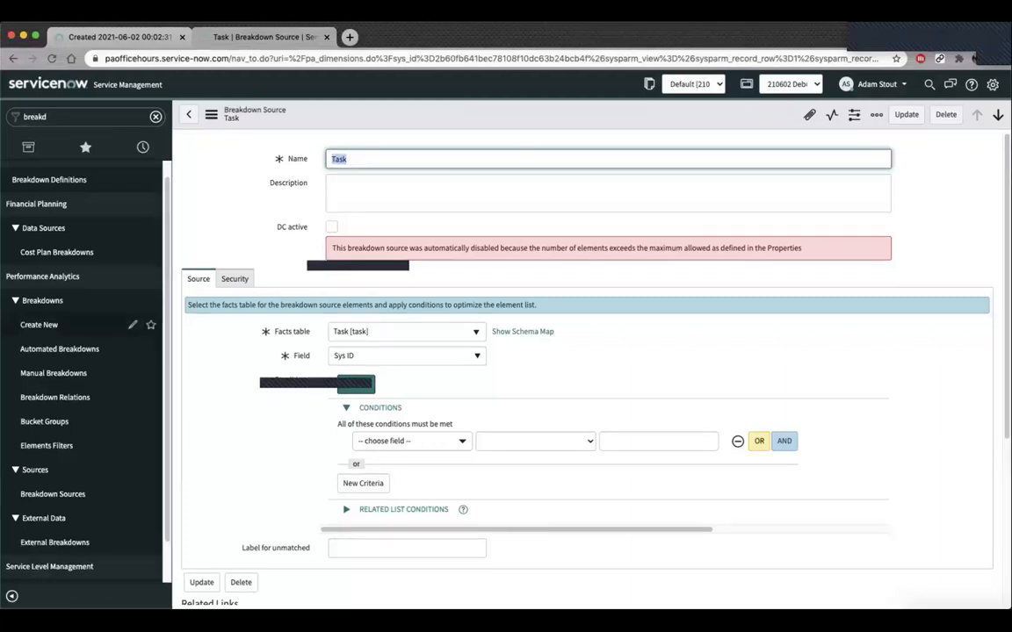
# - Filter the navigator for "performance an" and open the Performance Analytics system properties
pyautogui.scroll(-3, 84, 369)
pyautogui.doubleClick(35, 117)
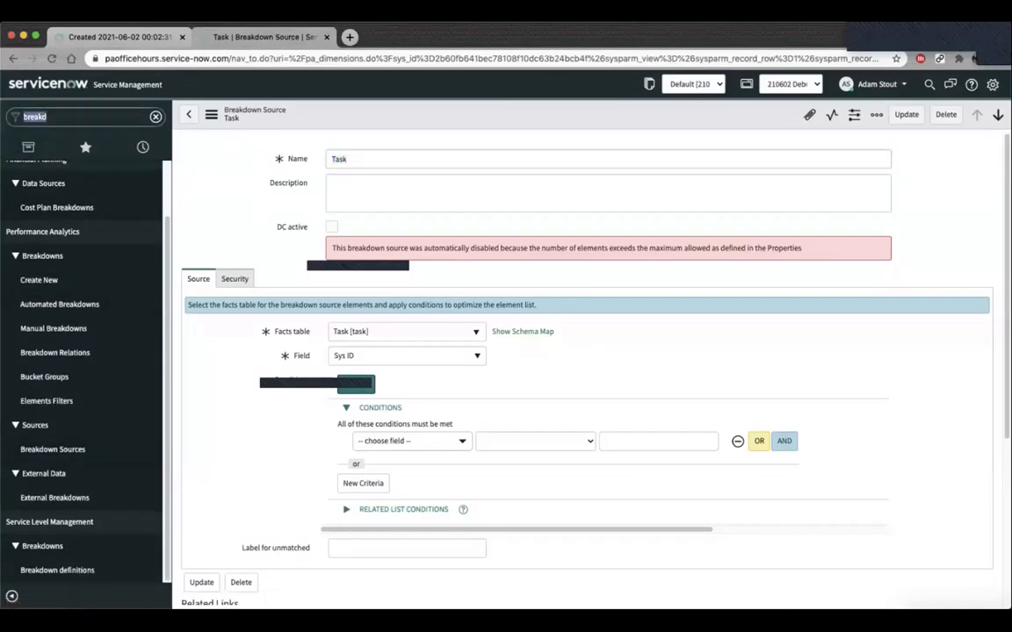
pyautogui.write('prop')
pyautogui.press('BackSpace')
pyautogui.press('BackSpace')
pyautogui.press('BackSpace')
pyautogui.press('BackSpace')
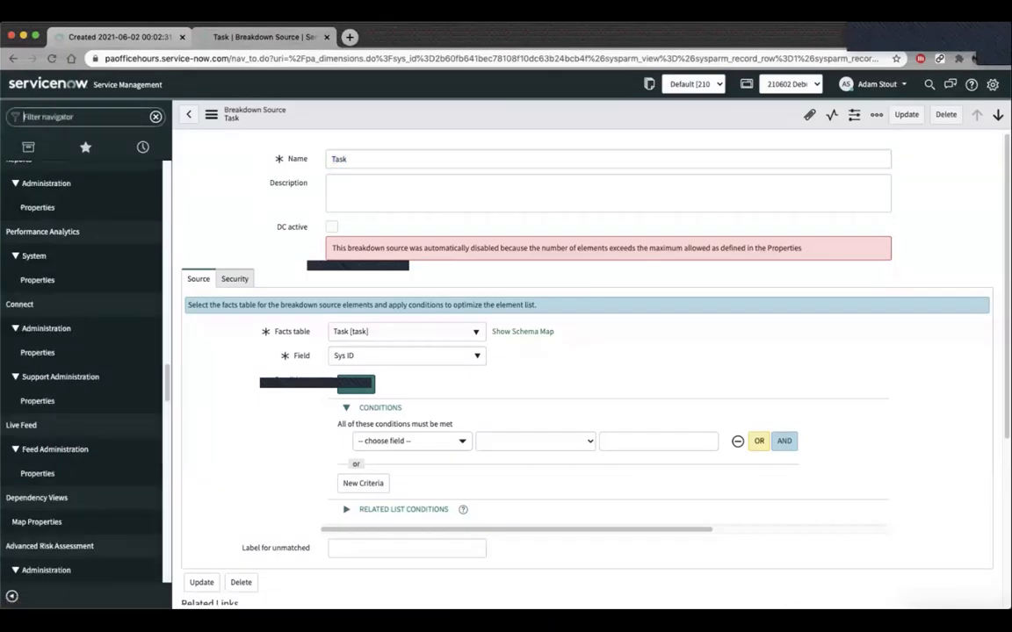
pyautogui.write('performance an')
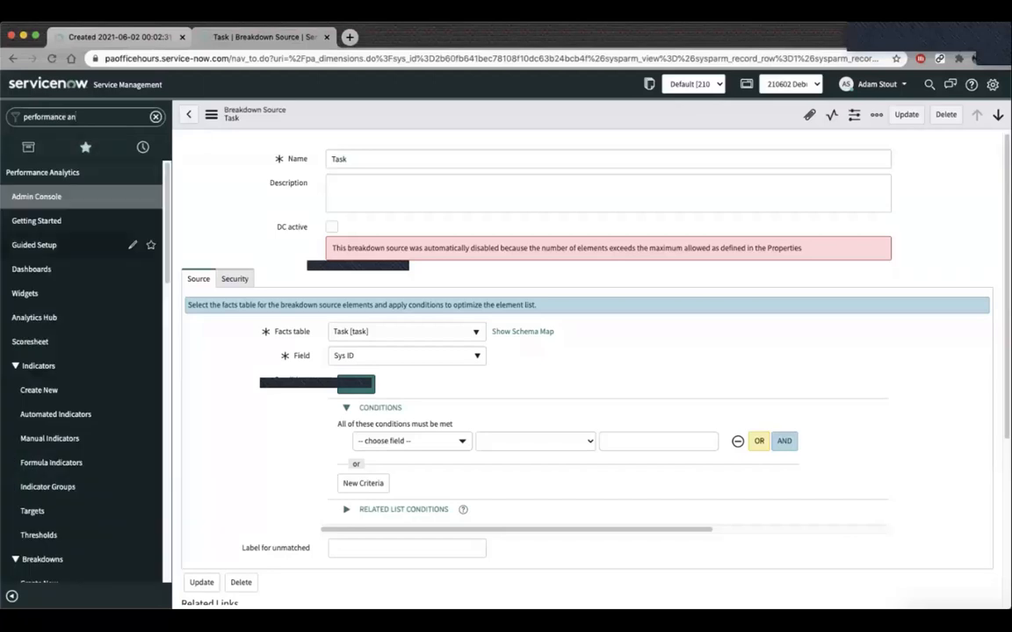
pyautogui.scroll(-5, 79, 476)
pyautogui.scroll(-10, 79, 476)
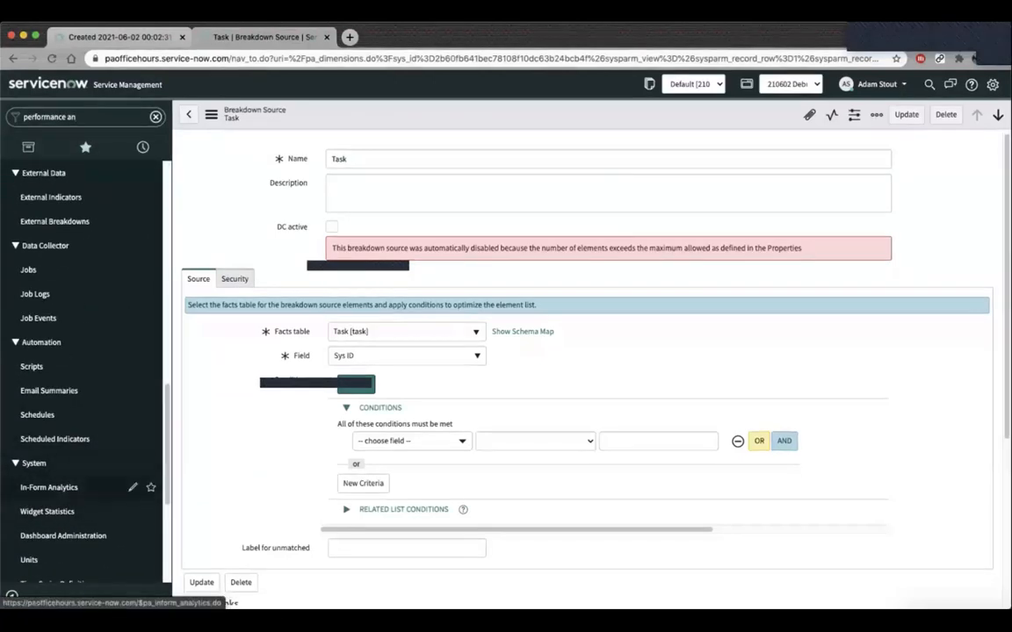
pyautogui.scroll(-5, 79, 439)
pyautogui.click(37, 440)
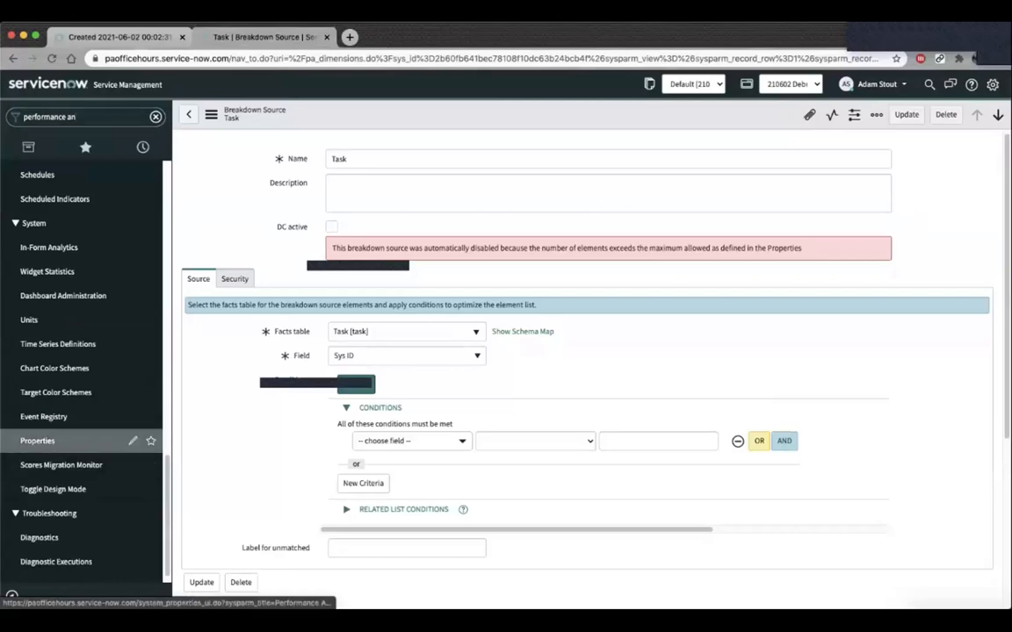
# - Examine the Performance Analytics Data Collector limits, including the maximum number of breakdown elements allowed in data collection
pyautogui.scroll(-15, 580, 351)
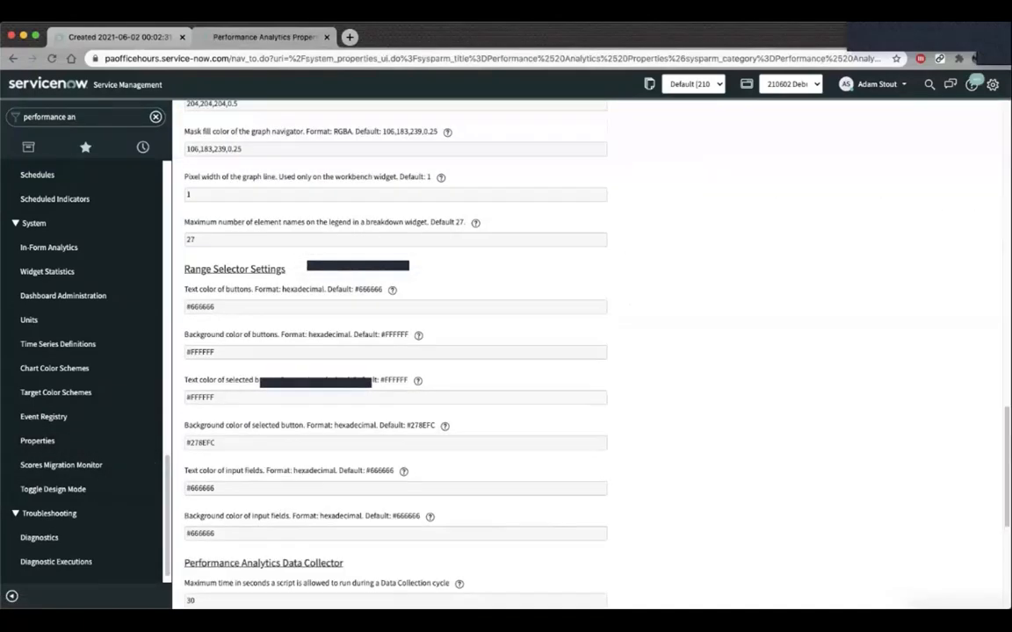
pyautogui.scroll(-5, 395, 352)
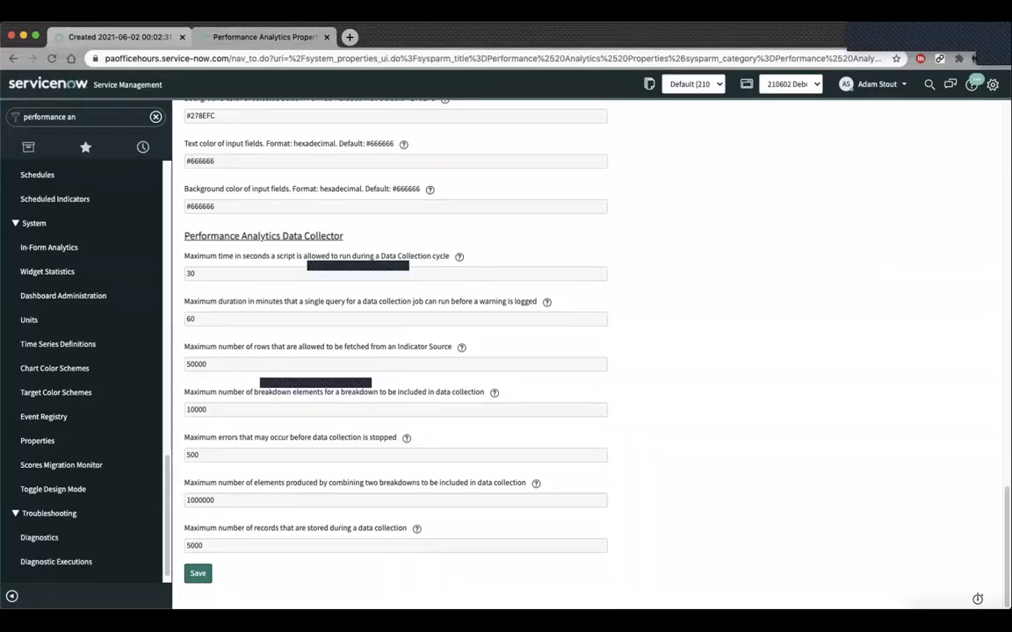
pyautogui.scroll(1, 587, 355)
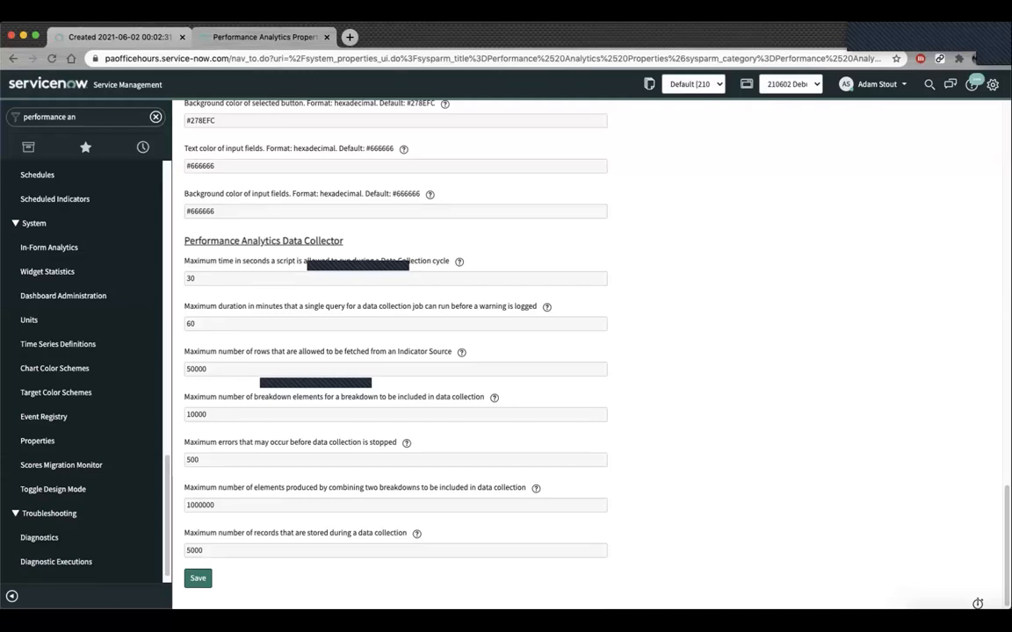
pyautogui.scroll(-1, 586, 355)
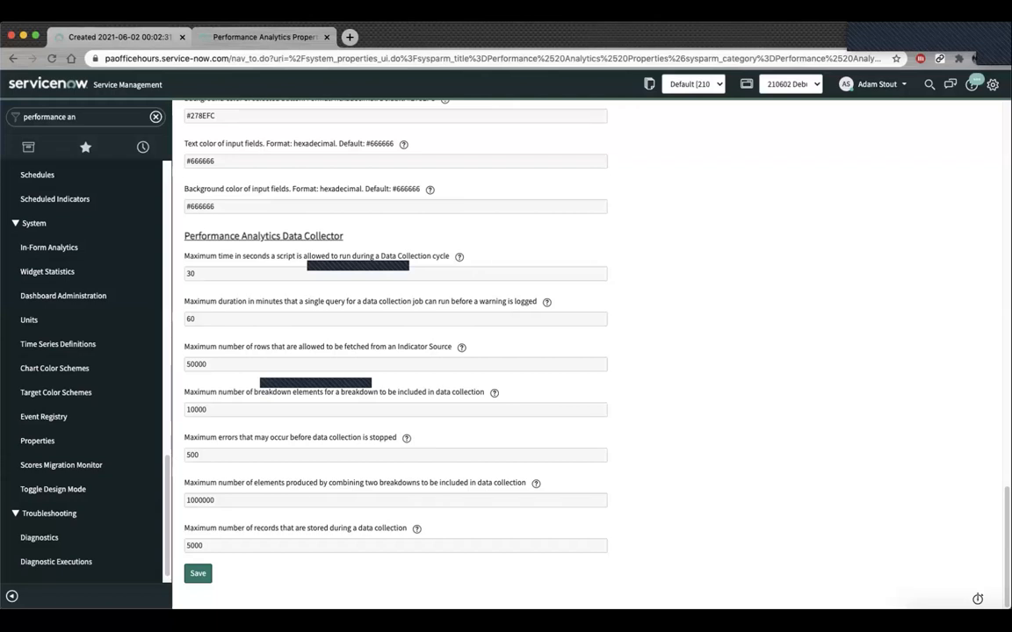
# - Return to the Breakdown Sources list from the navigation history and reopen the Task breakdown source
pyautogui.click(142, 147)
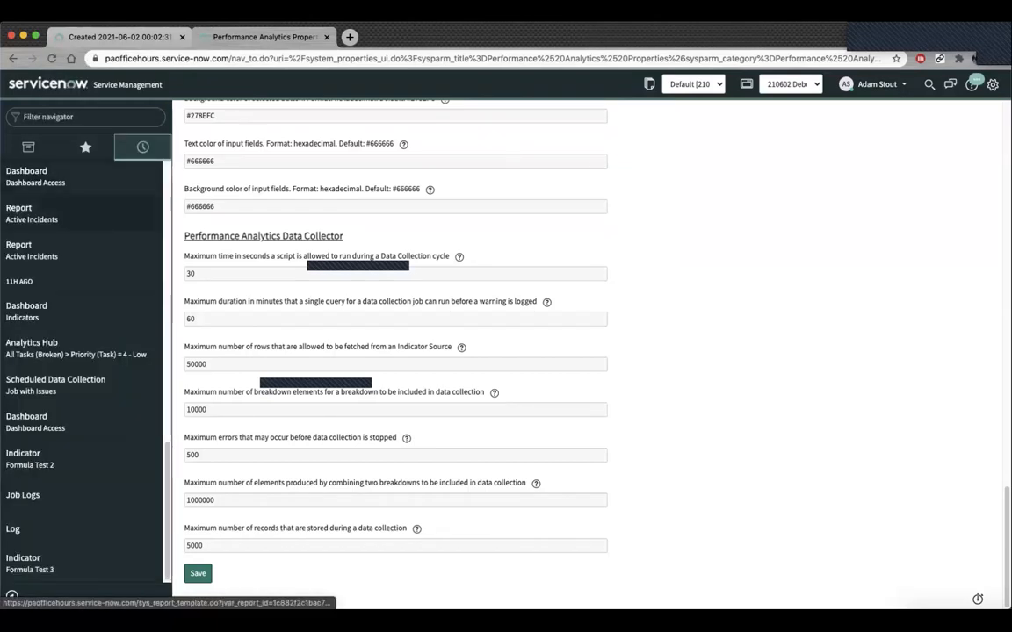
pyautogui.scroll(10, 88, 351)
pyautogui.click(53, 215)
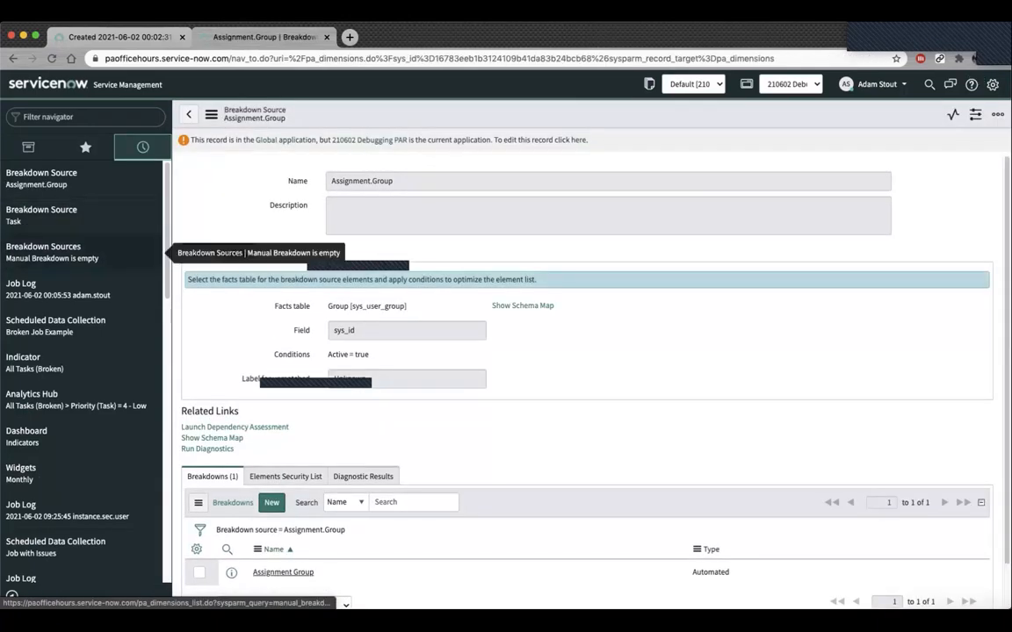
pyautogui.click(52, 252)
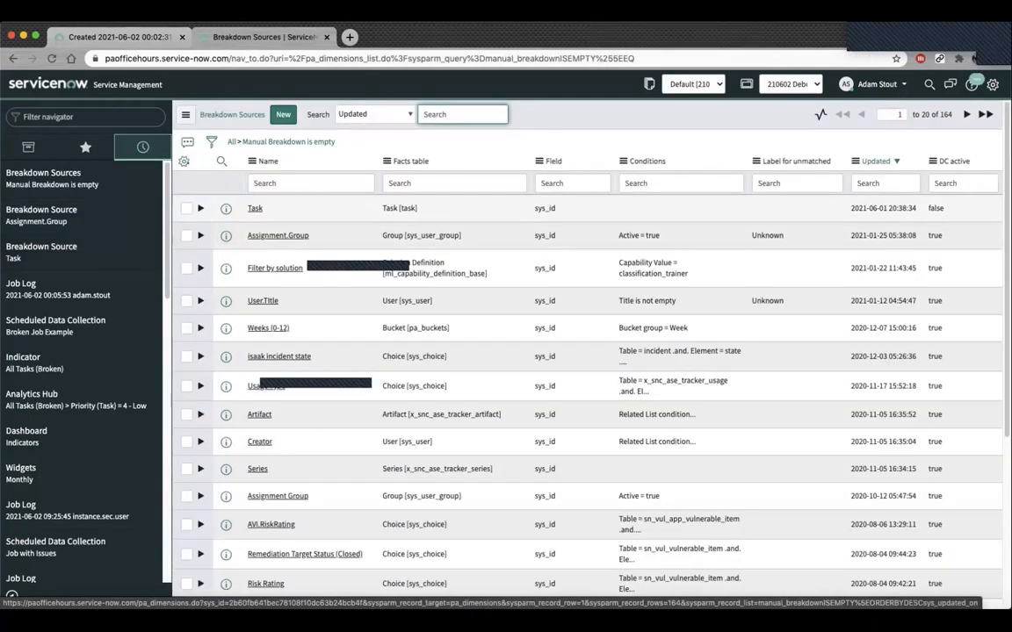
pyautogui.click(255, 209)
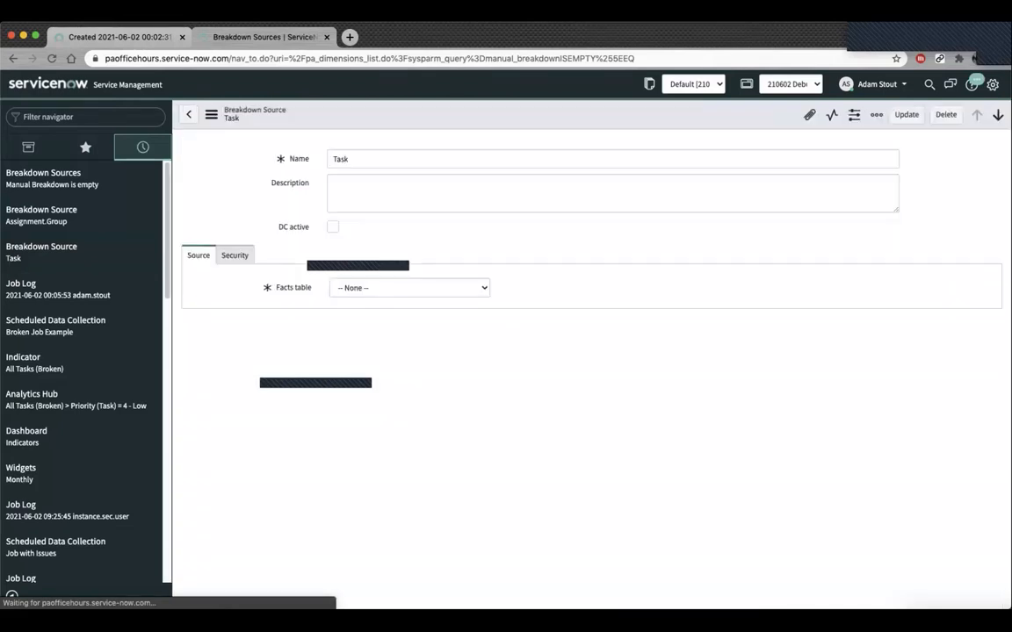
# - Add the condition Active is true to the Task breakdown source, previewing the matching record count before and after
pyautogui.click(355, 383)
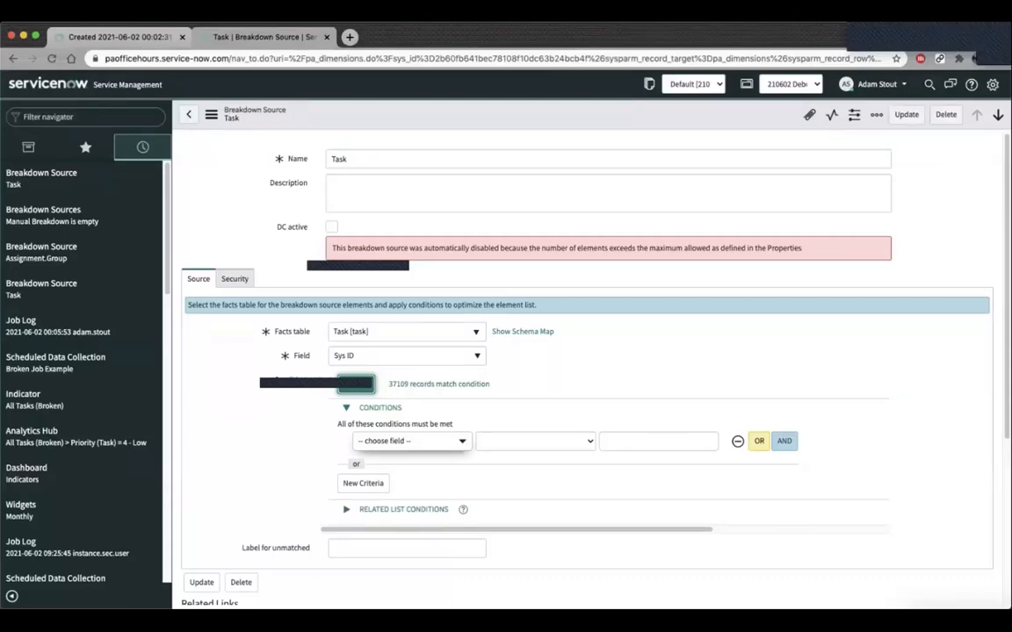
pyautogui.click(411, 441)
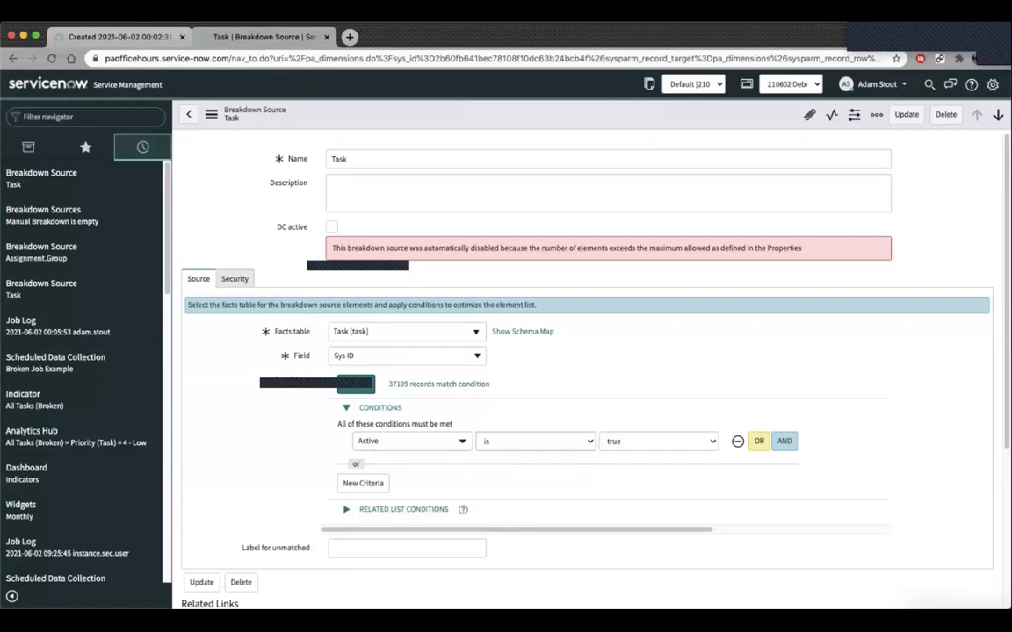
pyautogui.click(354, 384)
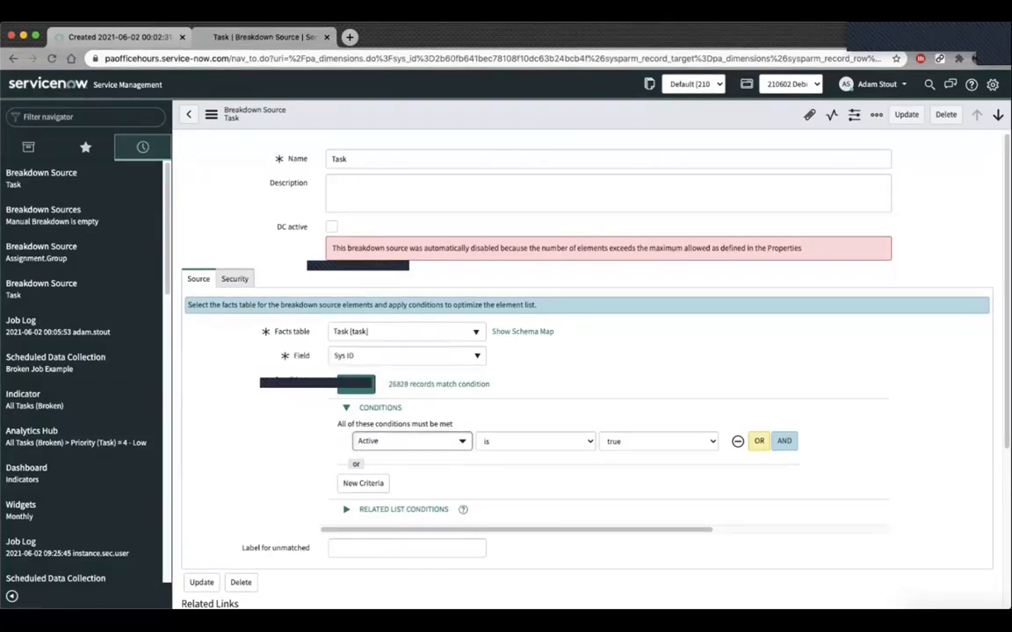
pyautogui.click(411, 441)
pyautogui.click(411, 506)
pyautogui.click(411, 441)
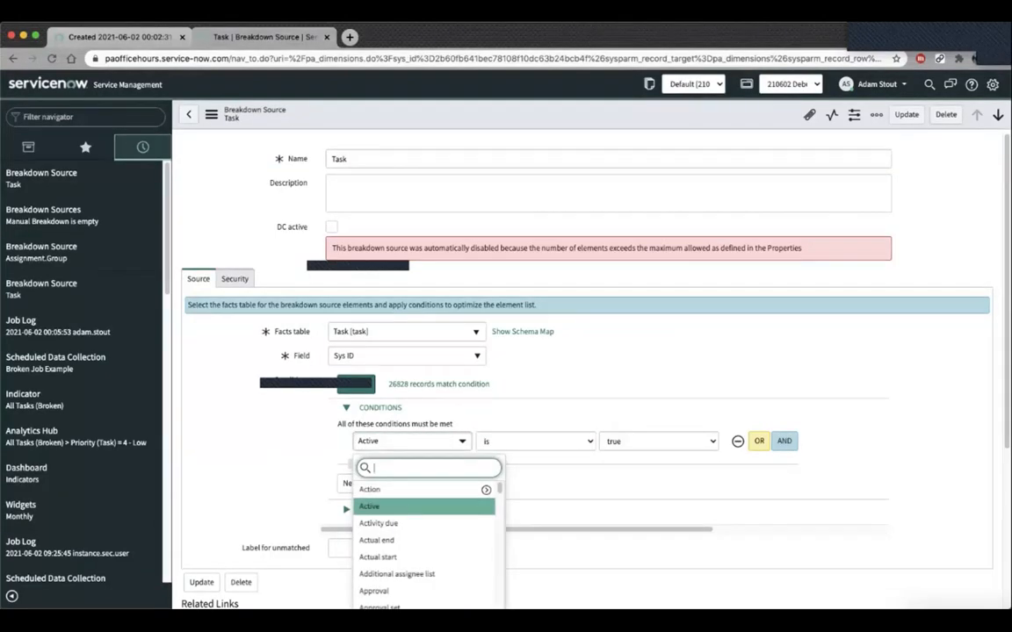
pyautogui.write('role')
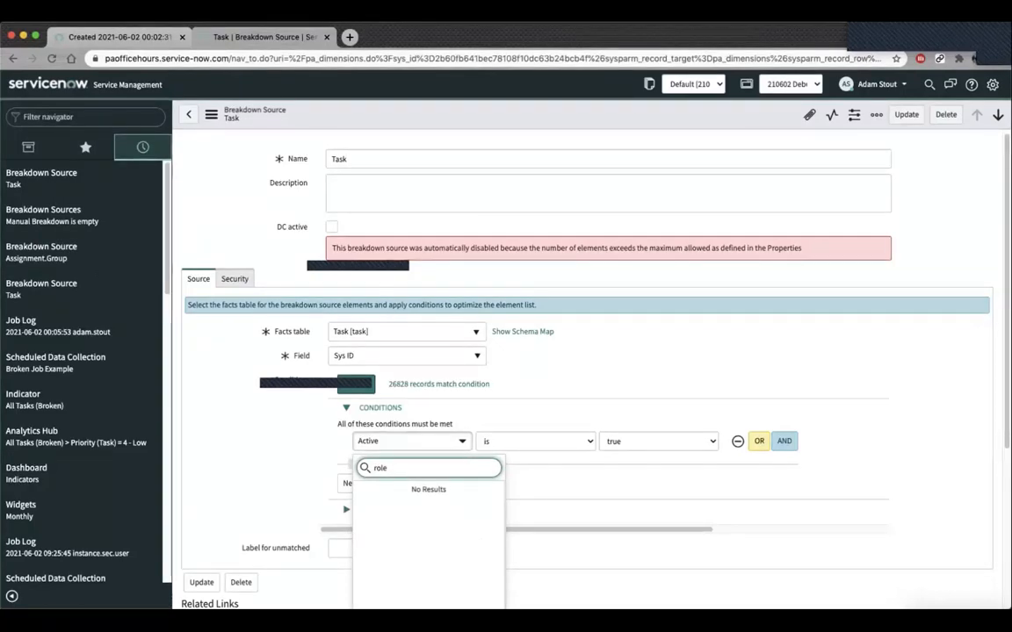
pyautogui.press('super+a')
pyautogui.press('BackSpace')
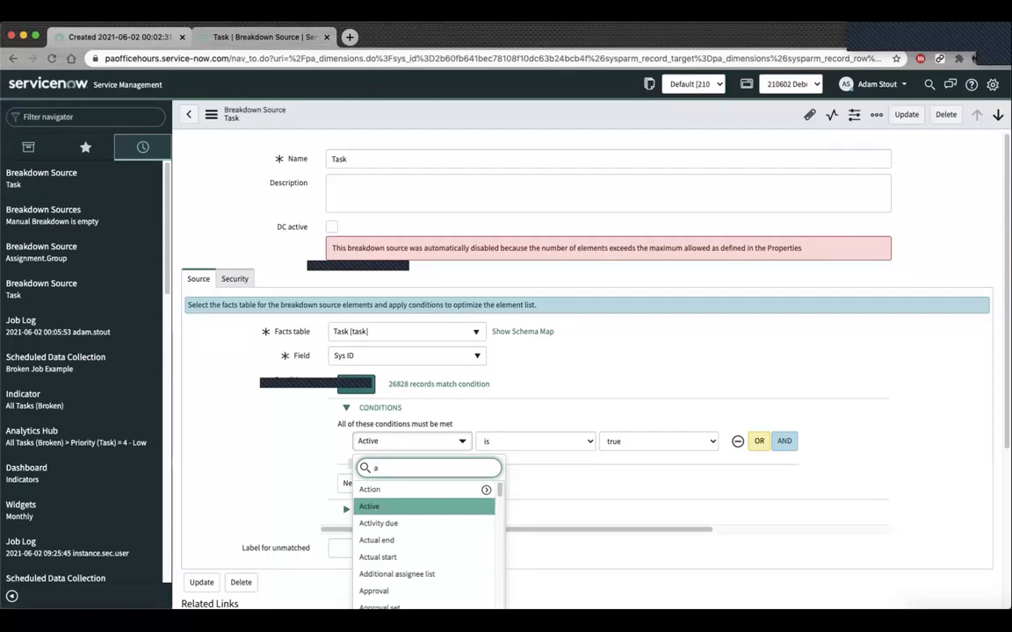
pyautogui.press('Tab')
# - Add a second condition, Task type is Incident, to the Task breakdown source and preview the matching record count
pyautogui.click(784, 441)
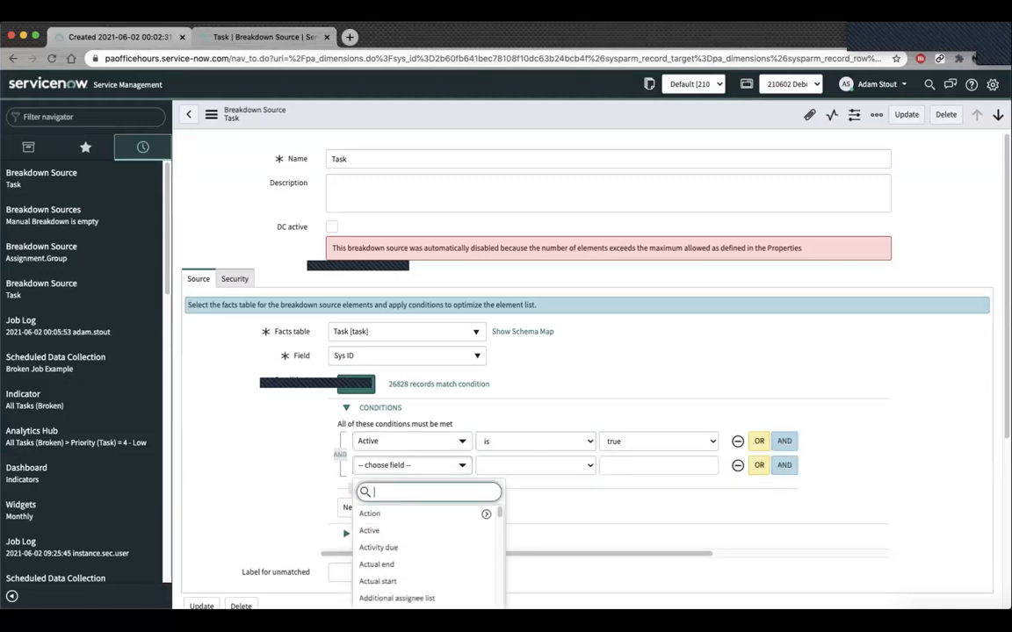
pyautogui.write('type')
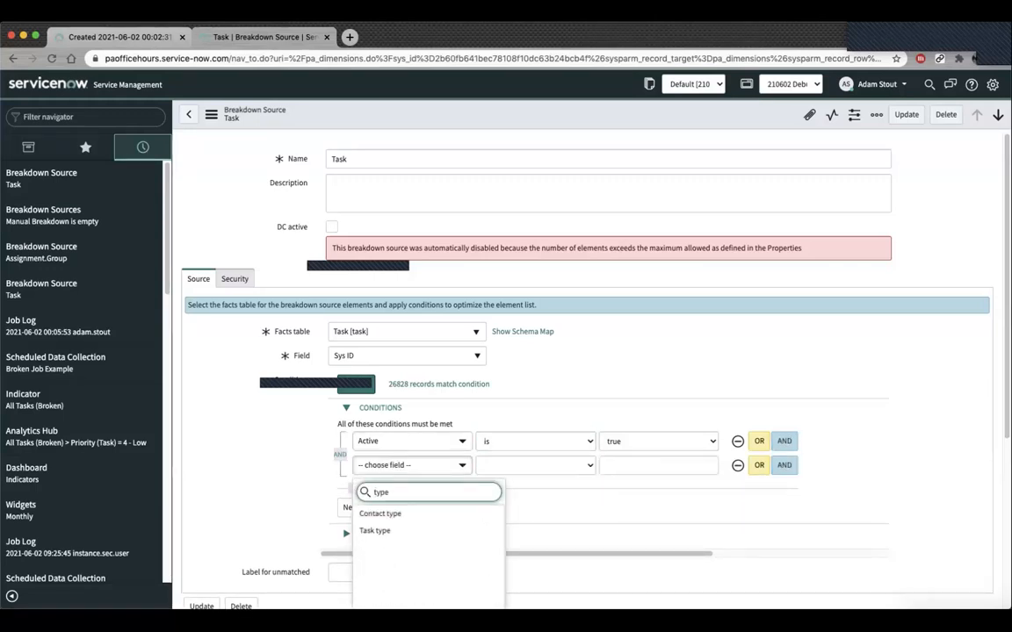
pyautogui.press('Down')
pyautogui.press('Return')
pyautogui.click(658, 466)
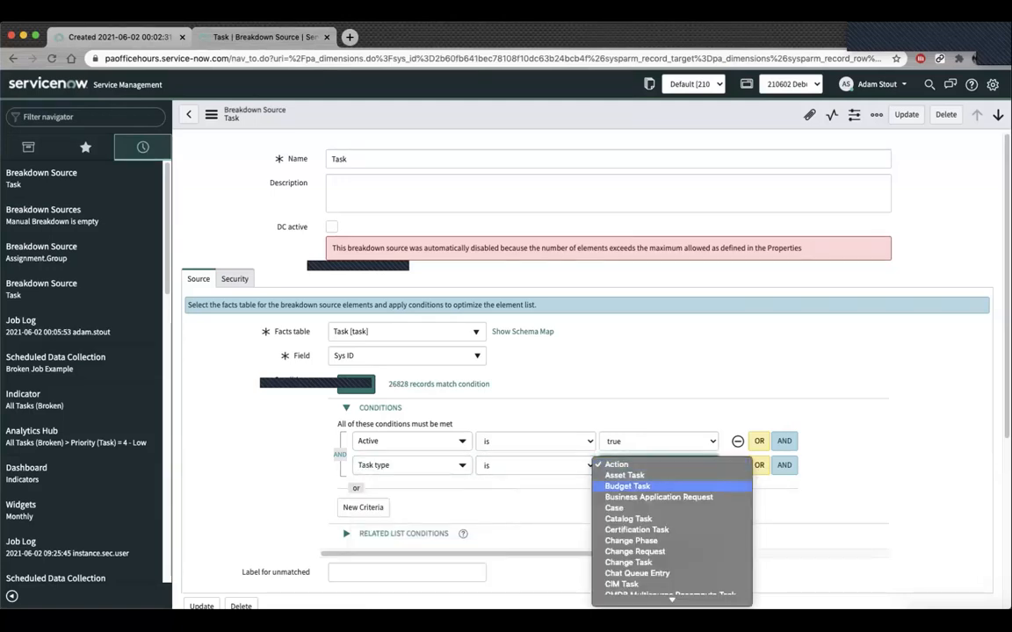
pyautogui.write('inc')
pyautogui.press('Return')
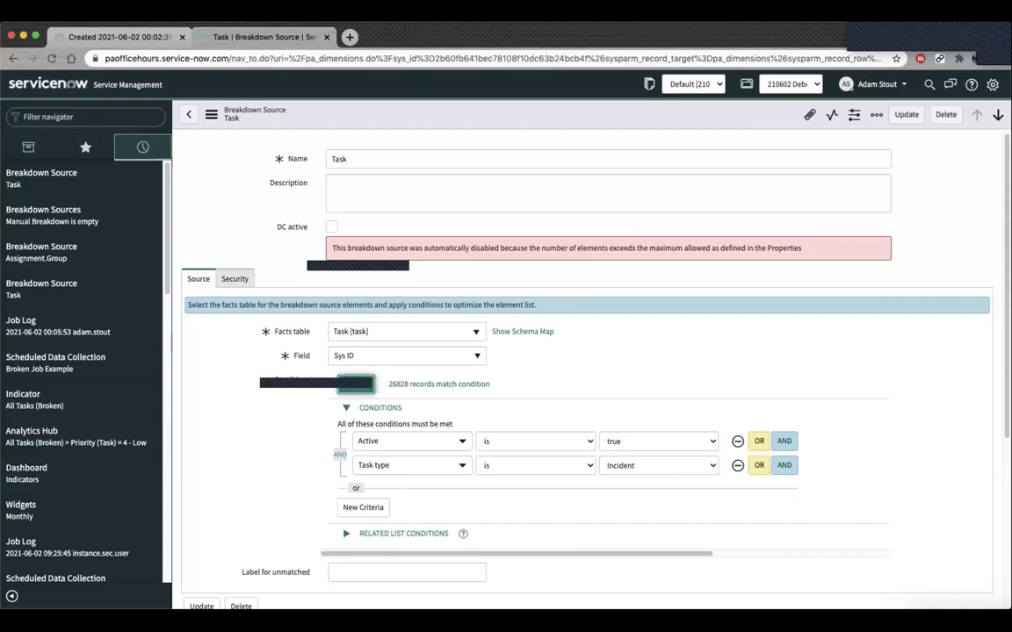
pyautogui.click(356, 384)
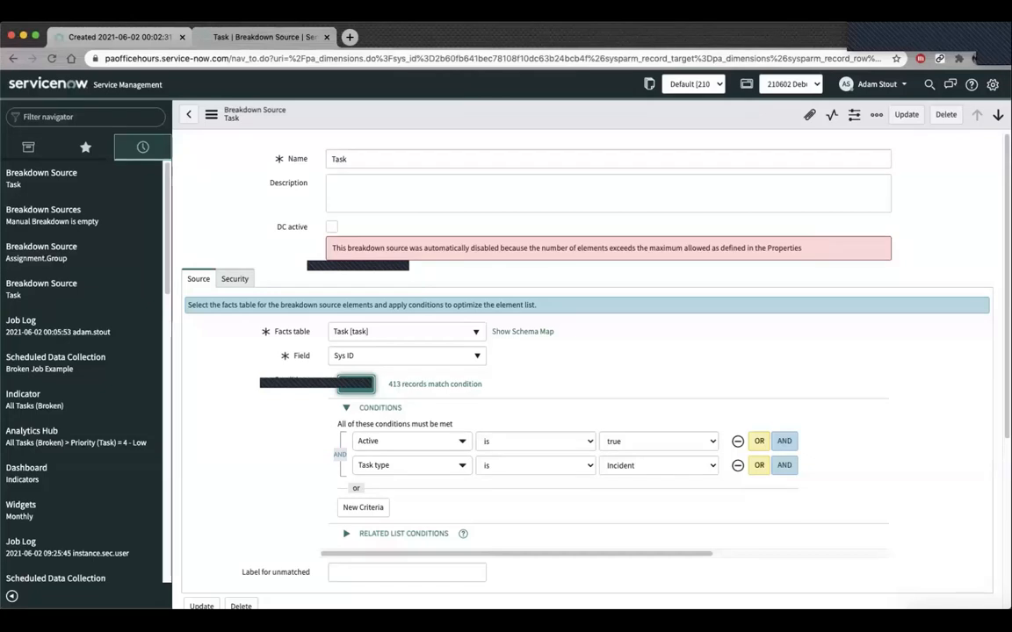
# - Enable DC active on the Task breakdown source and save the record
pyautogui.click(332, 227)
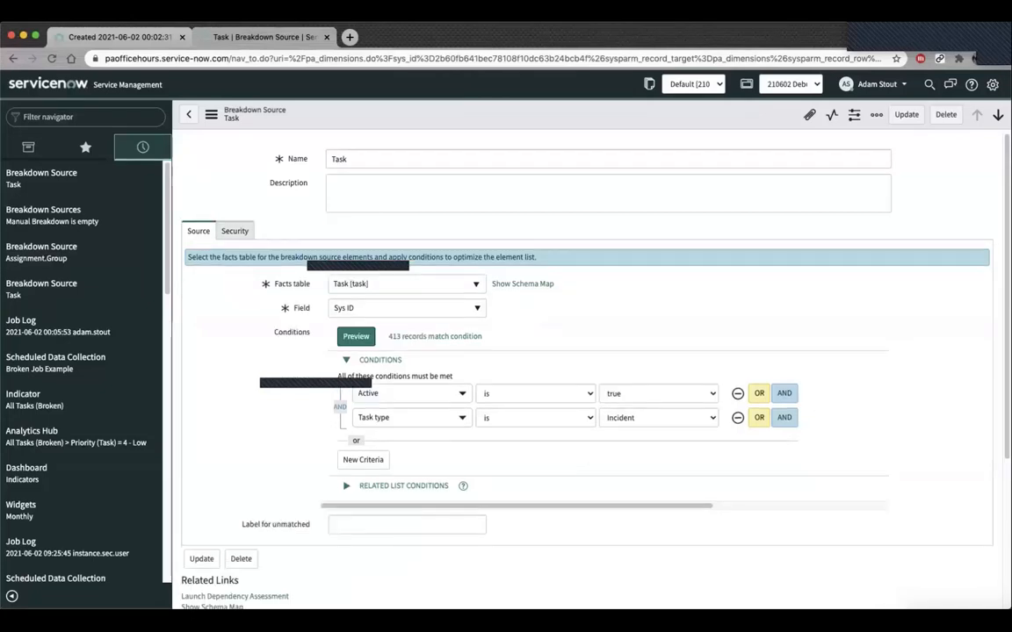
pyautogui.rightClick(428, 115)
pyautogui.click(446, 122)
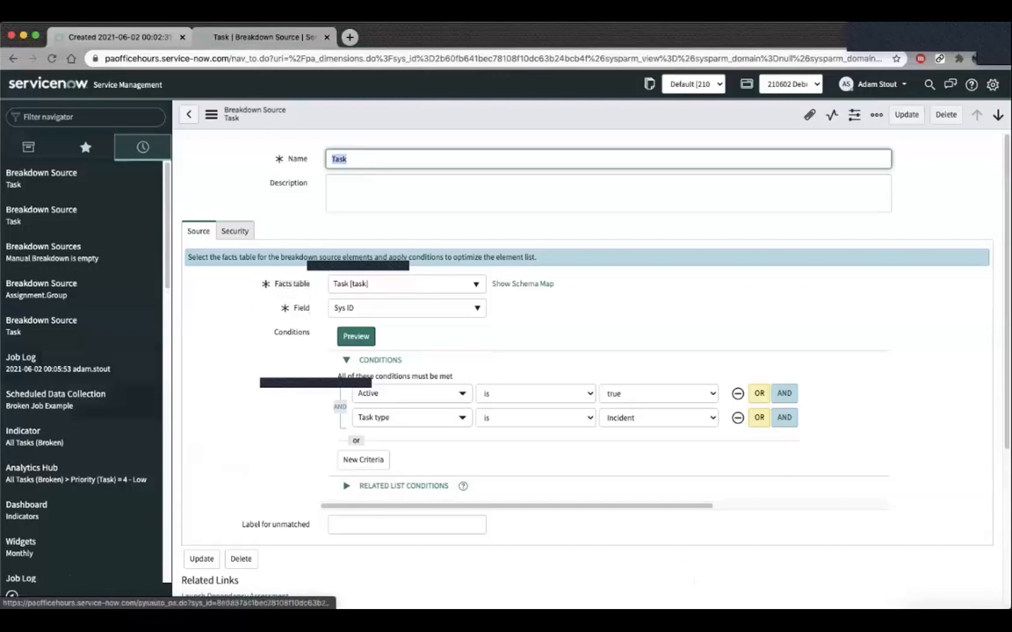
# - Reopen the Broken Job Example scheduled data collection from the history, check its indicators and execute the job
pyautogui.click(55, 400)
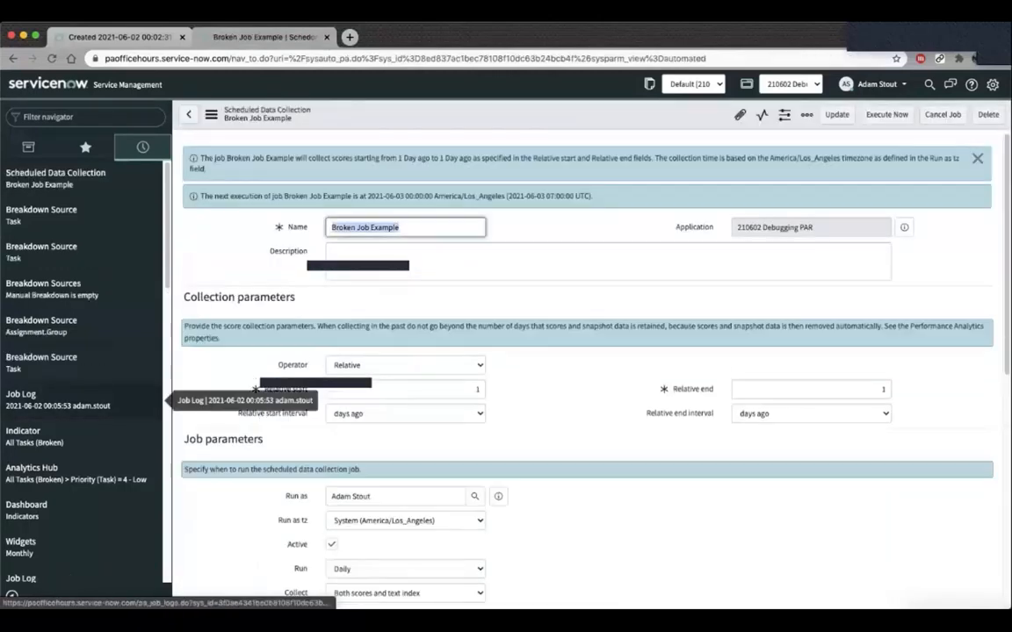
pyautogui.scroll(-5, 587, 368)
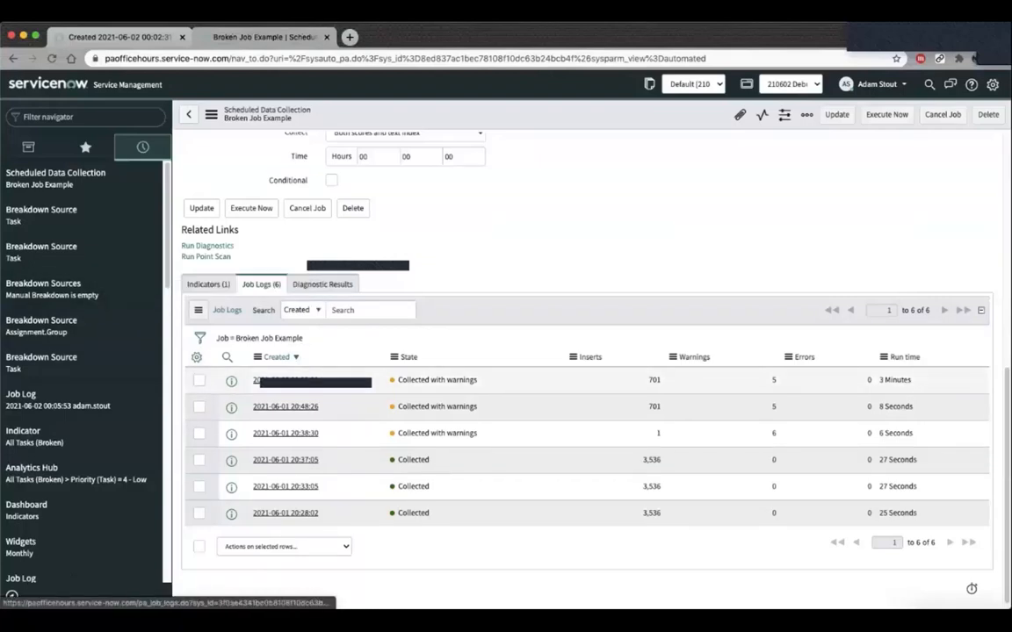
pyautogui.click(208, 285)
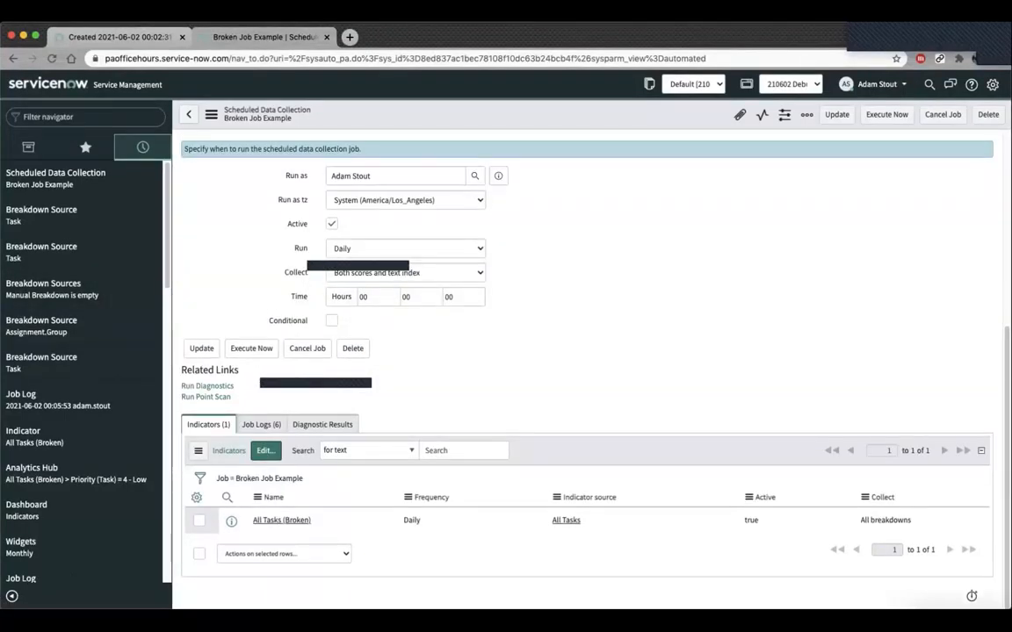
pyautogui.click(251, 348)
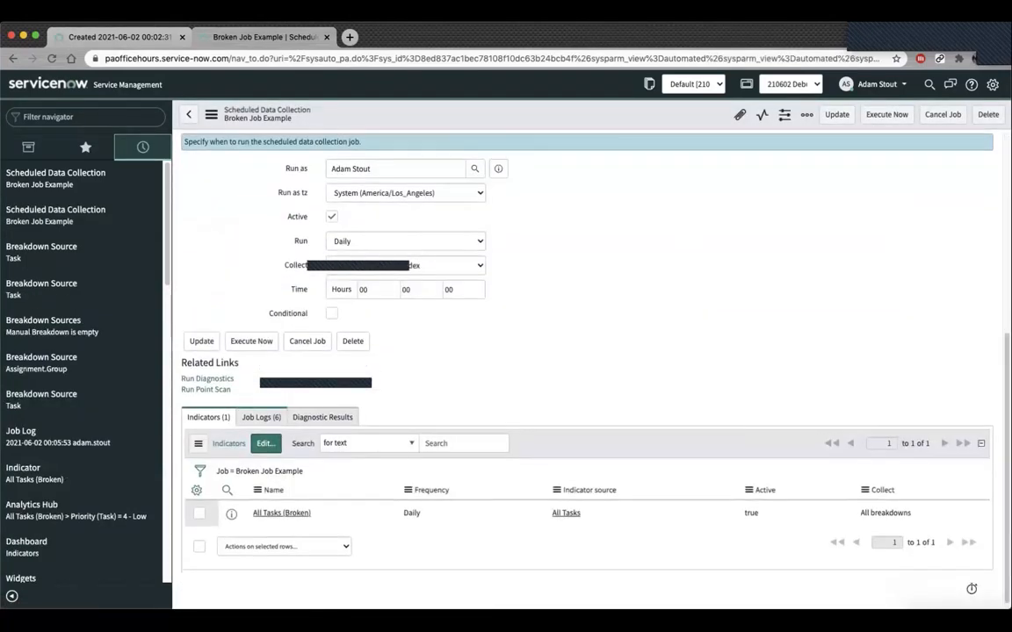
# - Refresh the job logs of Broken Job Example and open the newest log to review its entries
pyautogui.scroll(-3, 587, 396)
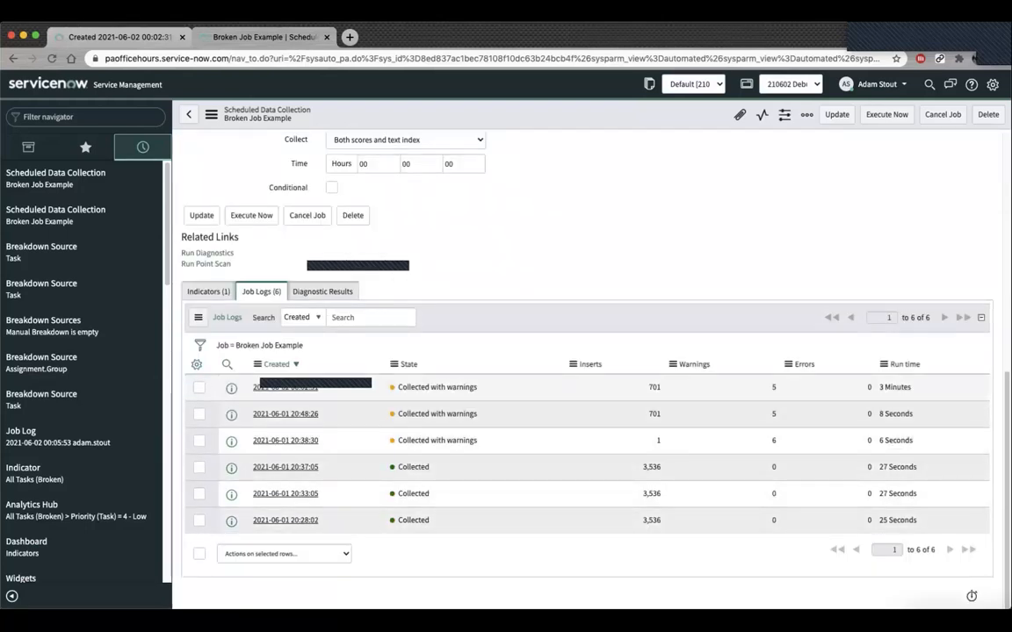
pyautogui.click(259, 346)
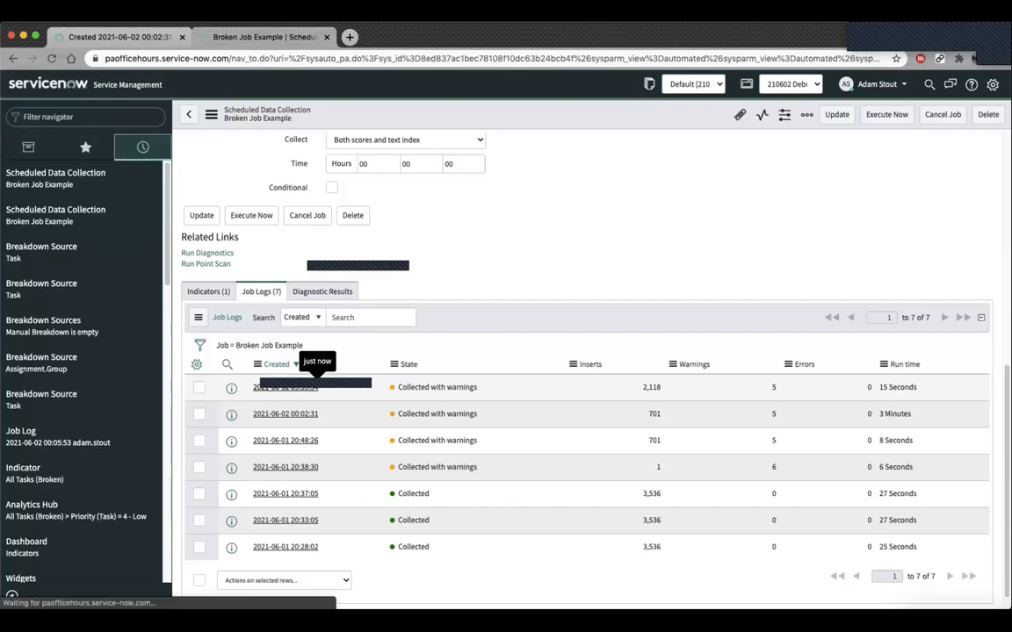
pyautogui.click(290, 387)
pyautogui.scroll(-10, 527, 369)
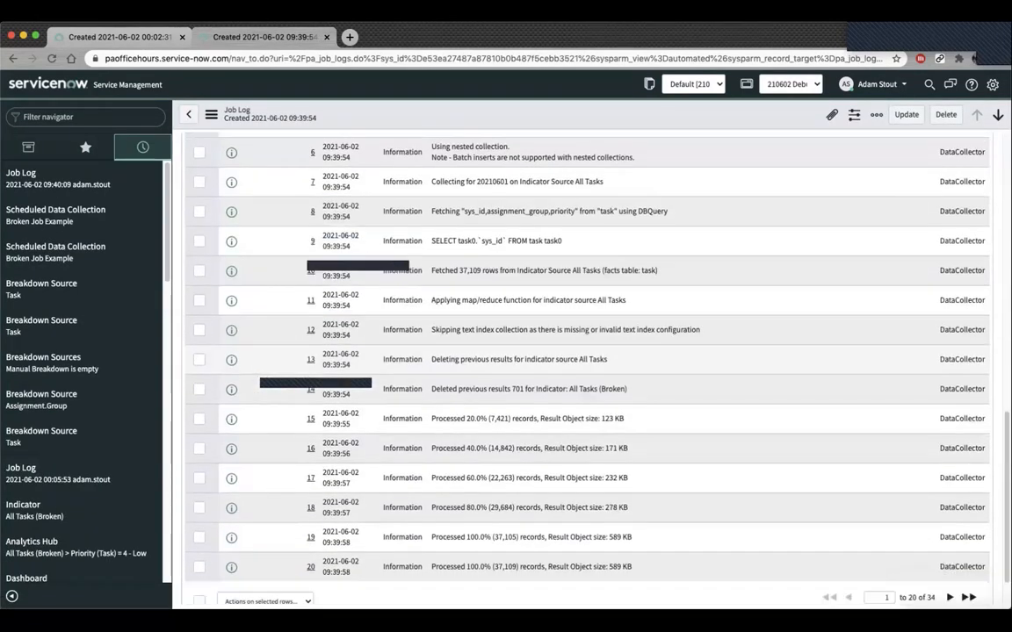
# - Filter out the Information-level entries in the job log and examine the missing breakdown mapping warning
pyautogui.rightClick(404, 385)
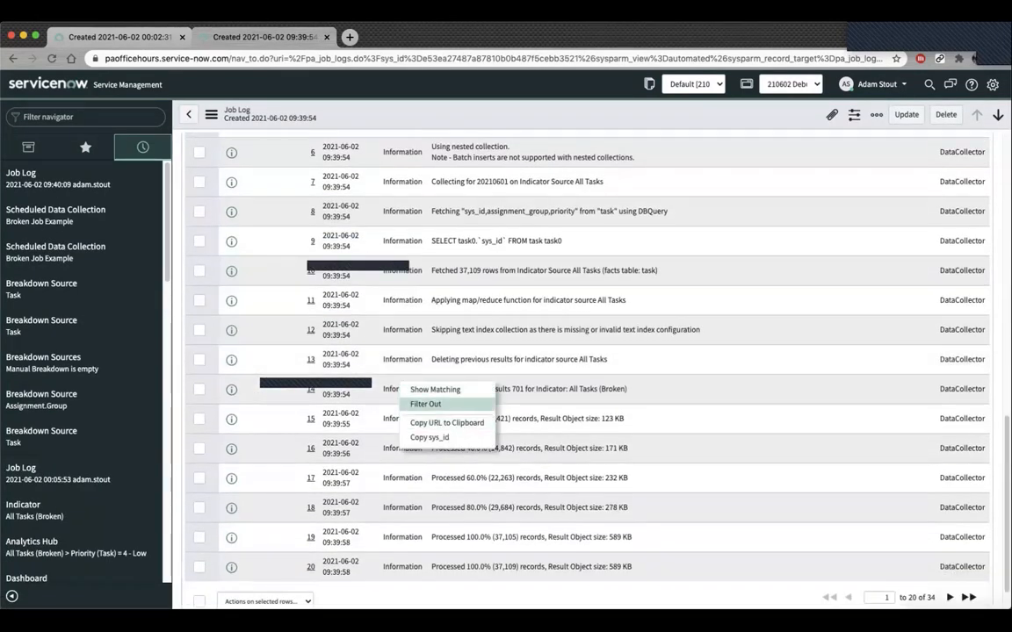
pyautogui.click(425, 404)
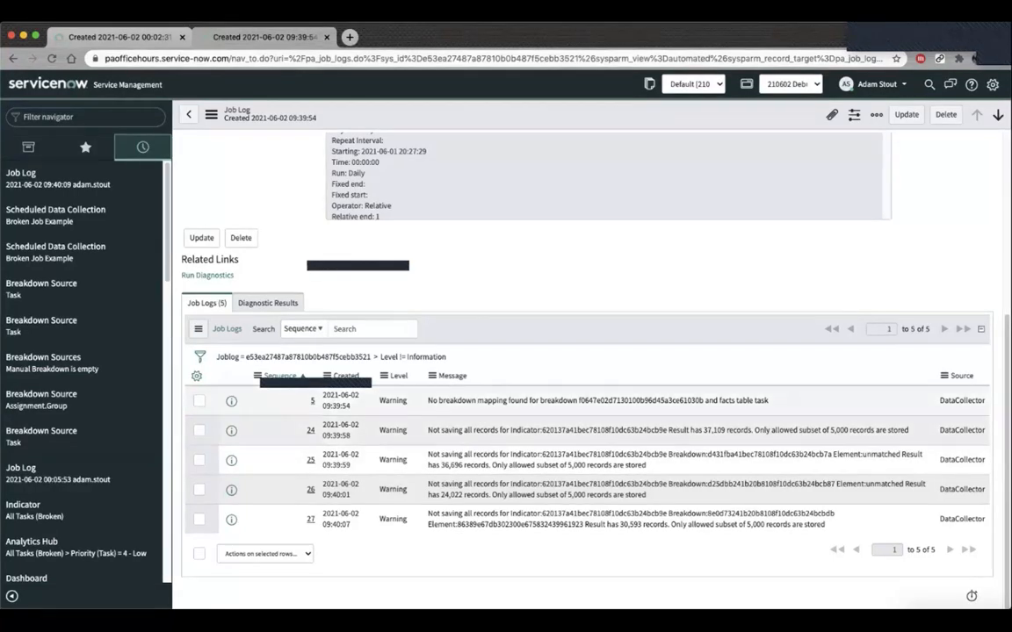
pyautogui.tripleClick(429, 401)
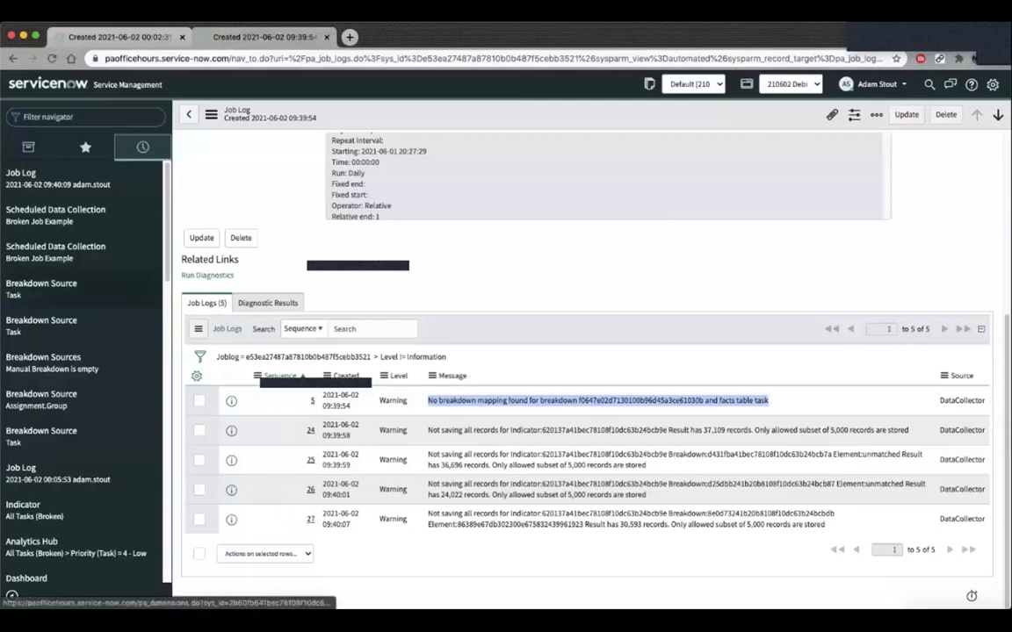
# - Open the Automated Breakdowns list, filter the names by "ta" and open the Task (Broken) breakdown
pyautogui.click(85, 117)
pyautogui.write('automated')
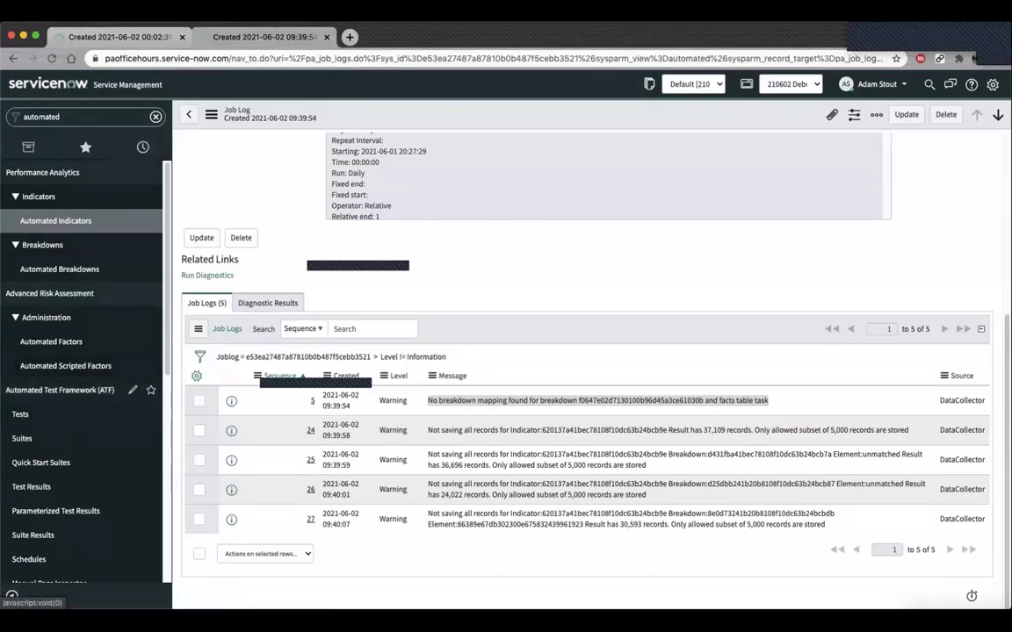
pyautogui.click(95, 267)
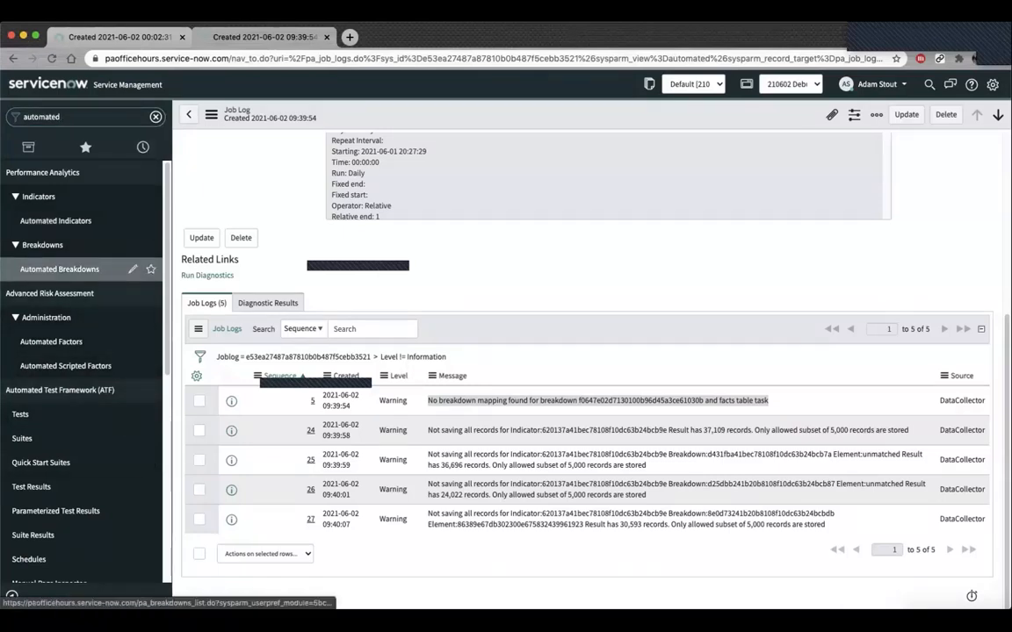
pyautogui.click(286, 184)
pyautogui.write('ta')
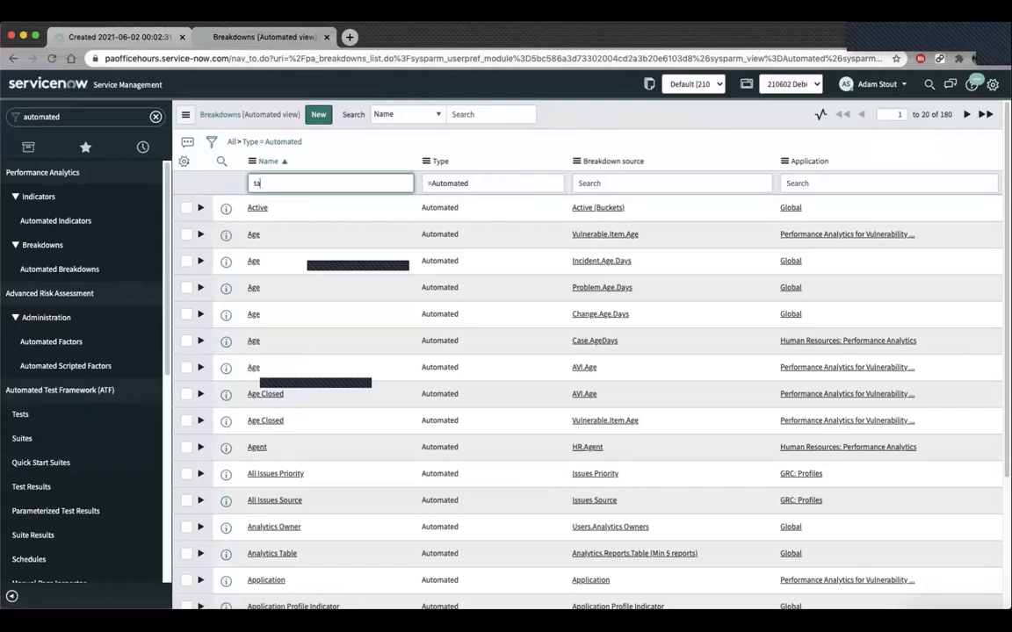
pyautogui.press('Return')
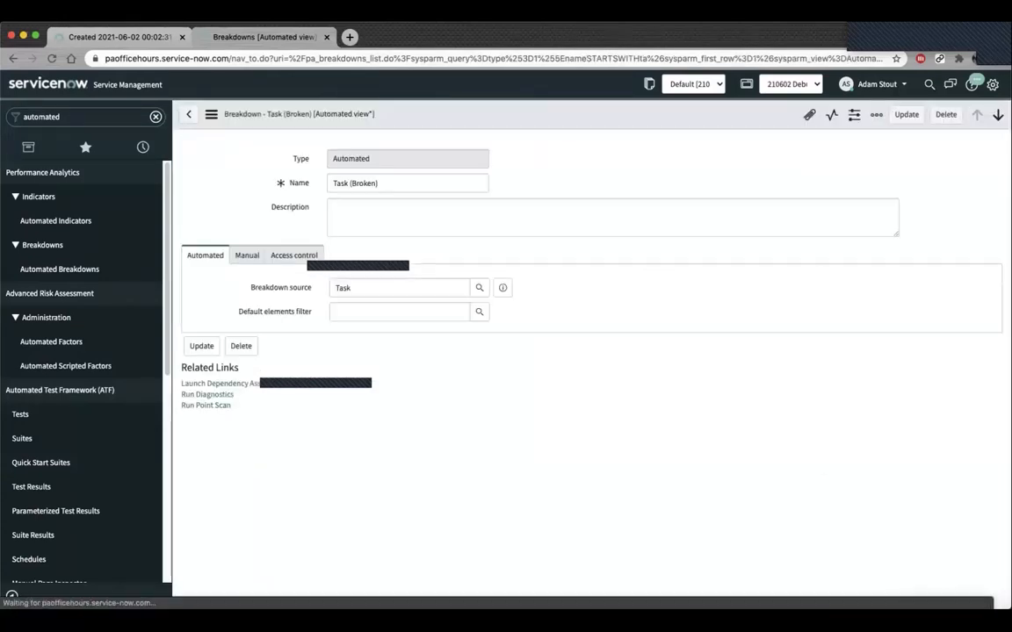
# - Check the breakdown mappings of Task (Broken) and open its related All Tasks (Broken) indicator
pyautogui.scroll(-1, 588, 368)
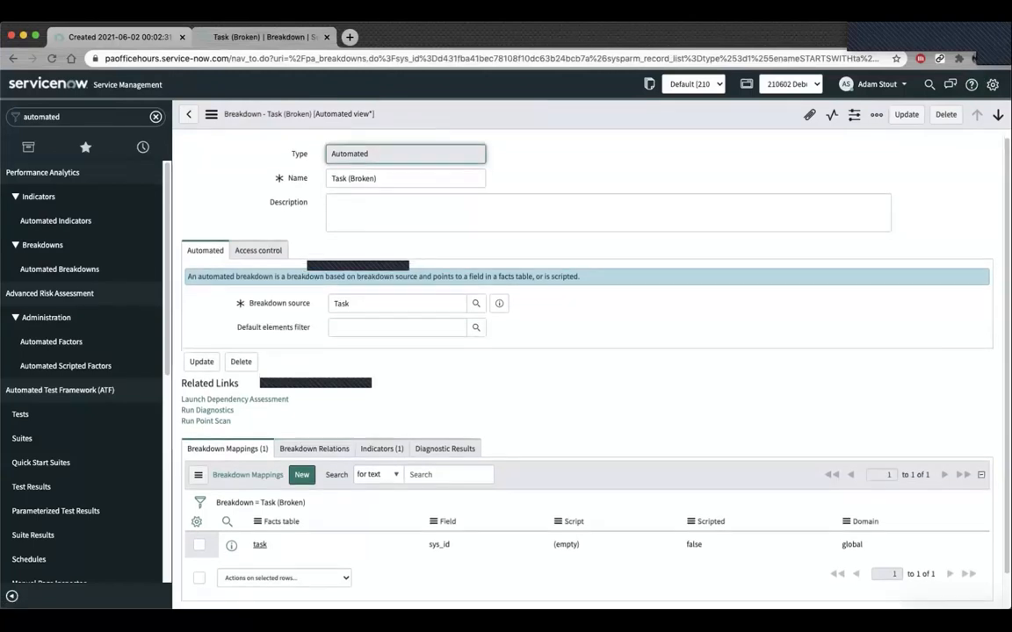
pyautogui.scroll(-1, 536, 351)
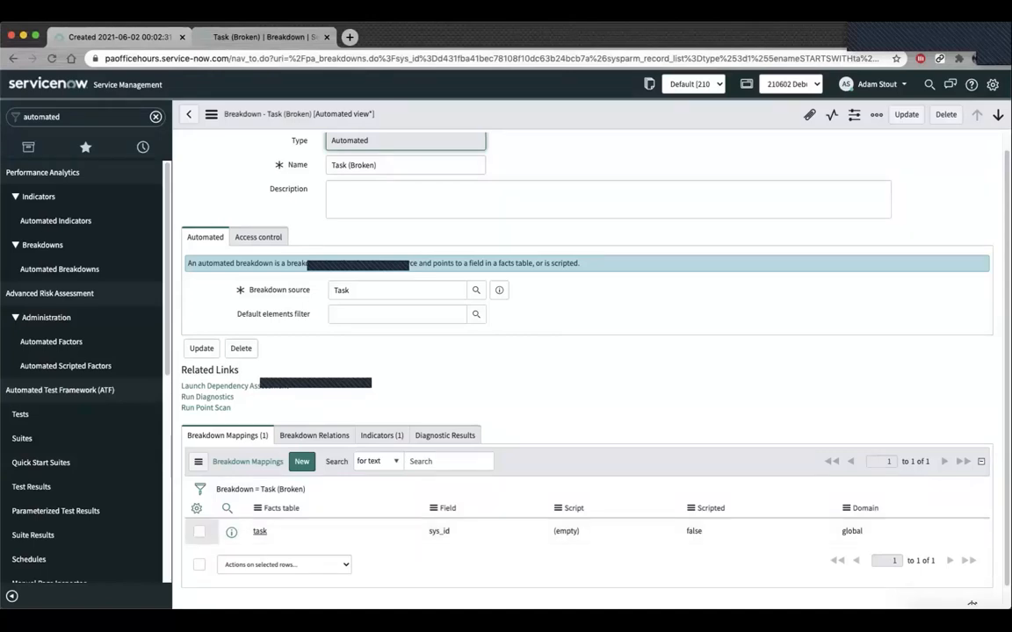
pyautogui.click(381, 435)
pyautogui.click(281, 532)
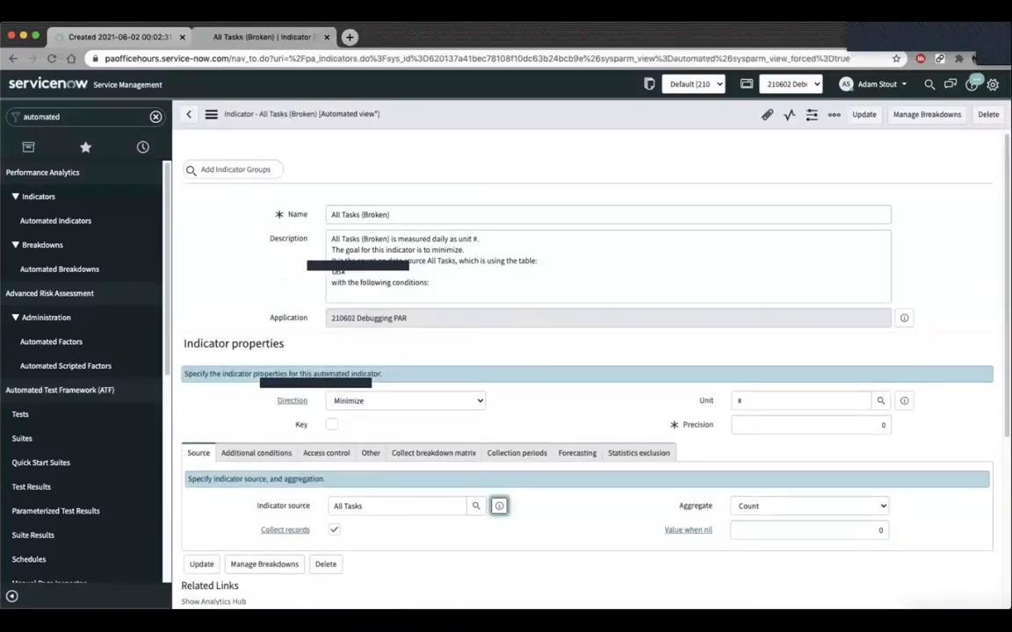
# - Preview the All Tasks indicator source from the indicator record, check its facts table and close the preview
pyautogui.click(498, 506)
pyautogui.scroll(-4, 499, 439)
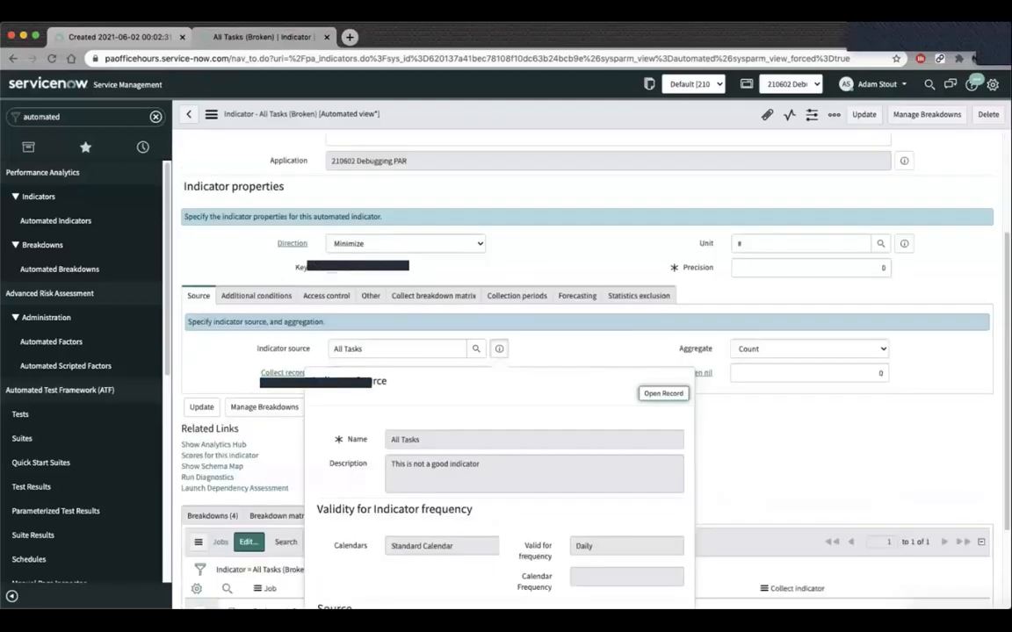
pyautogui.scroll(-2, 580, 351)
pyautogui.scroll(6, 580, 351)
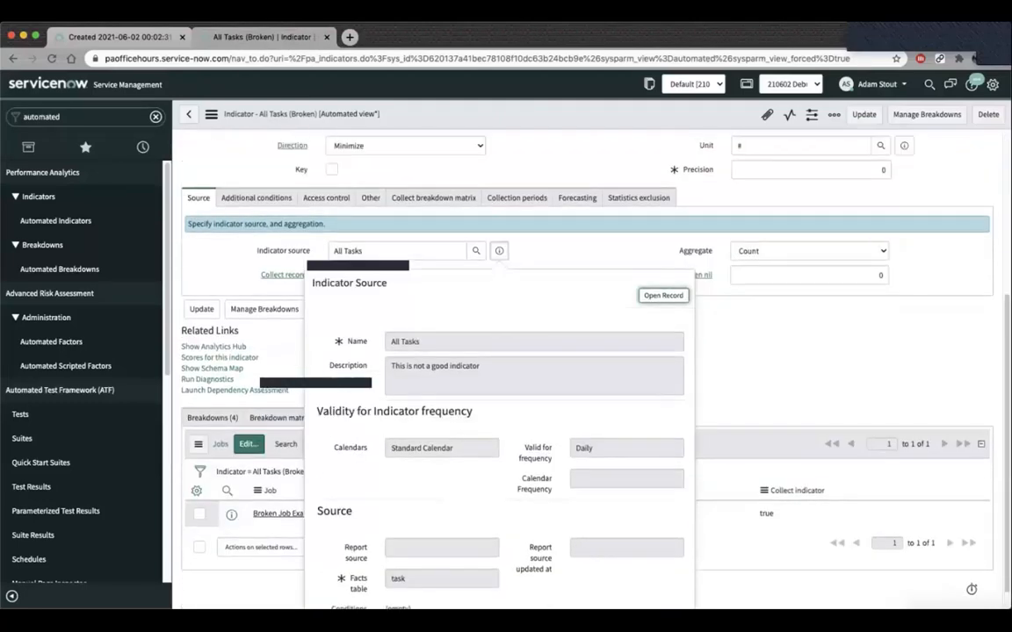
pyautogui.click(499, 506)
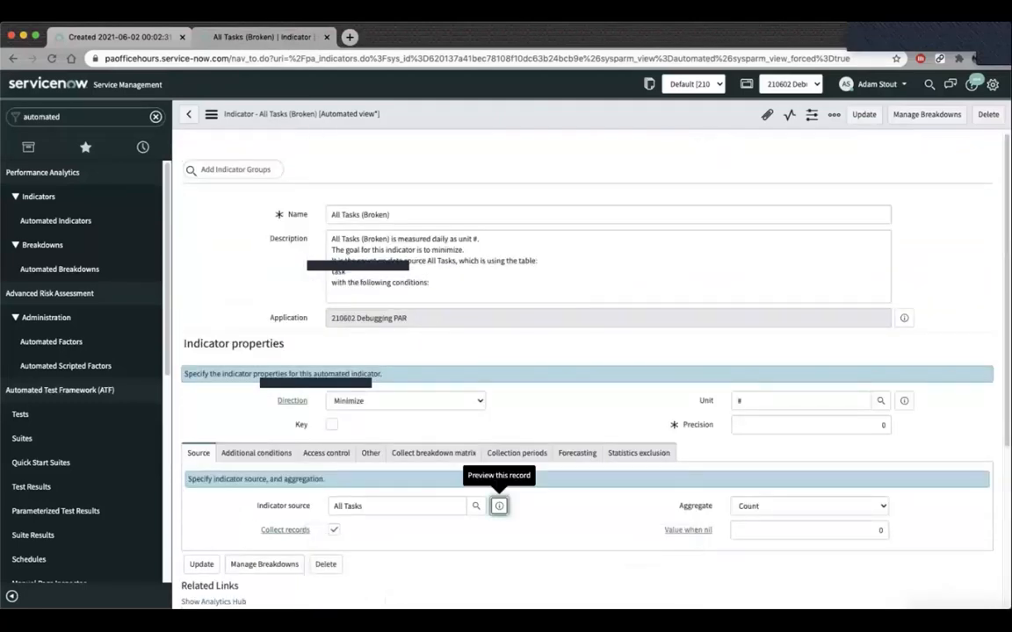
# - Return to the newest job log from the history and select the breakdown ID in the missing mapping warning
pyautogui.click(143, 146)
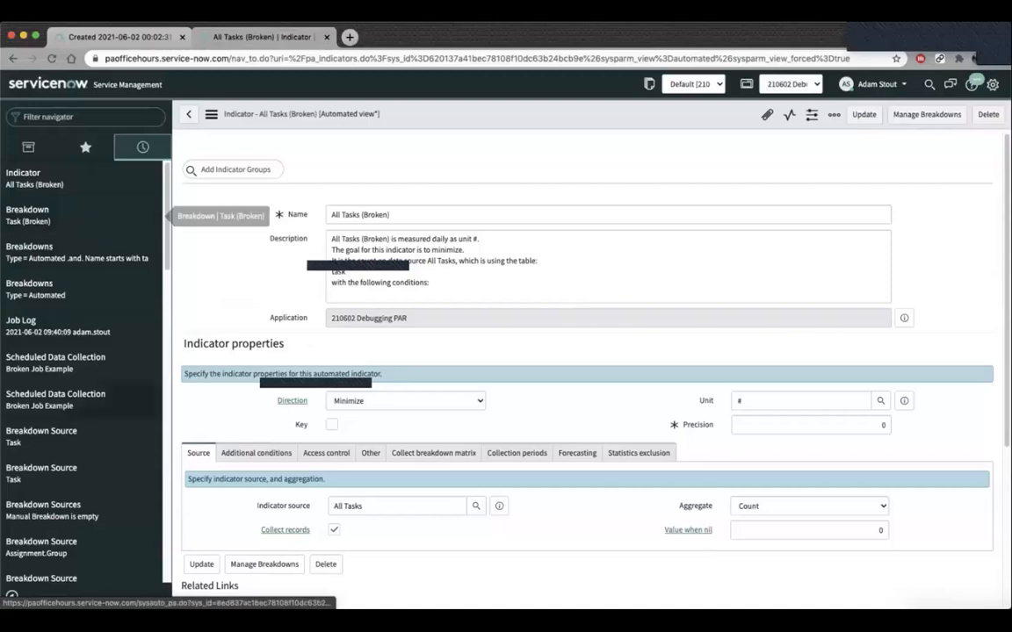
pyautogui.click(53, 325)
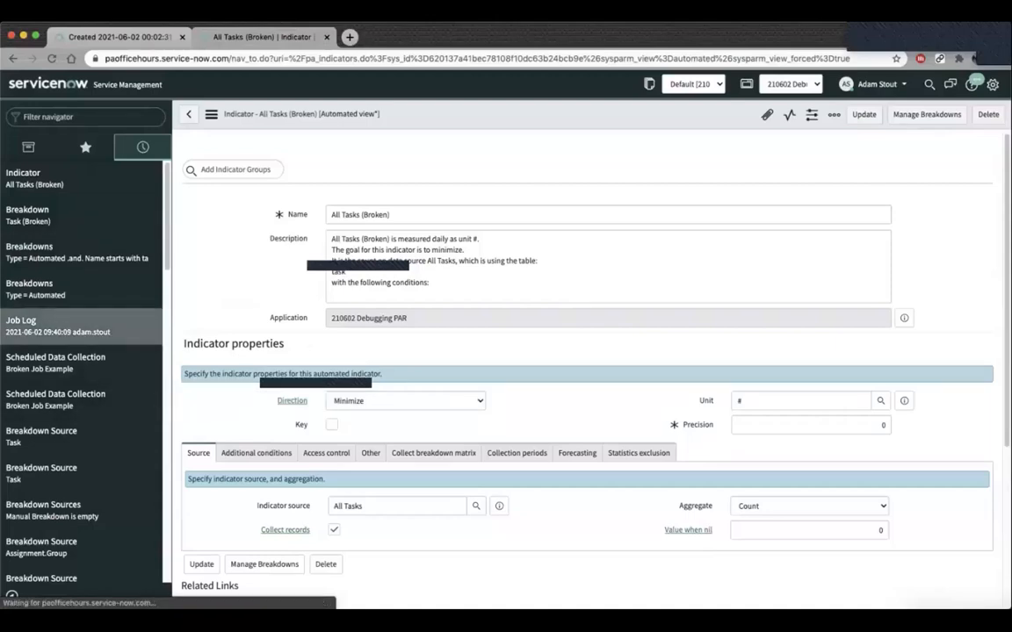
pyautogui.scroll(-10, 588, 377)
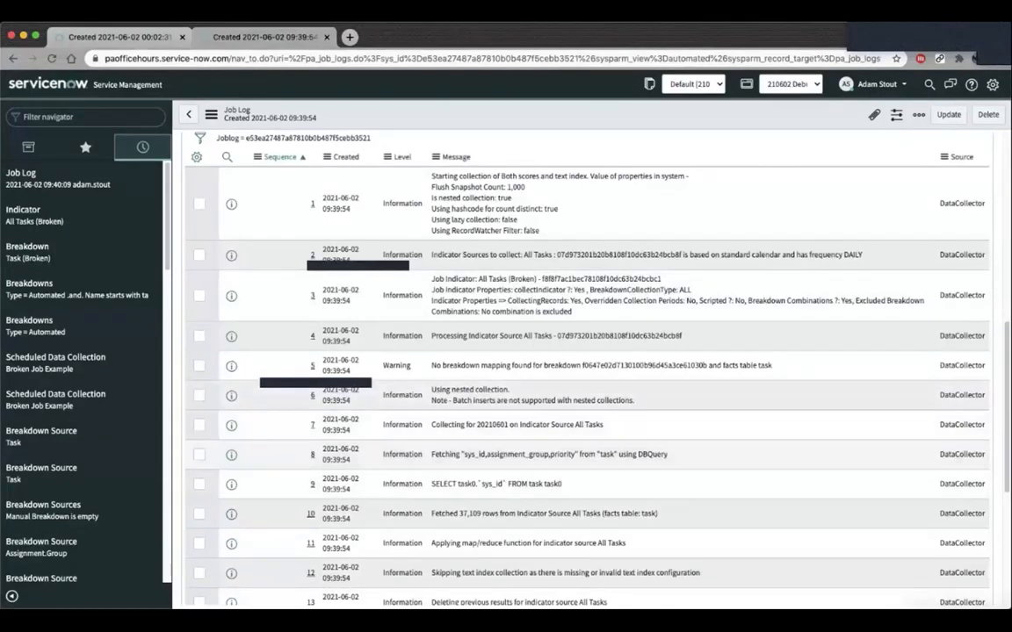
pyautogui.doubleClick(644, 366)
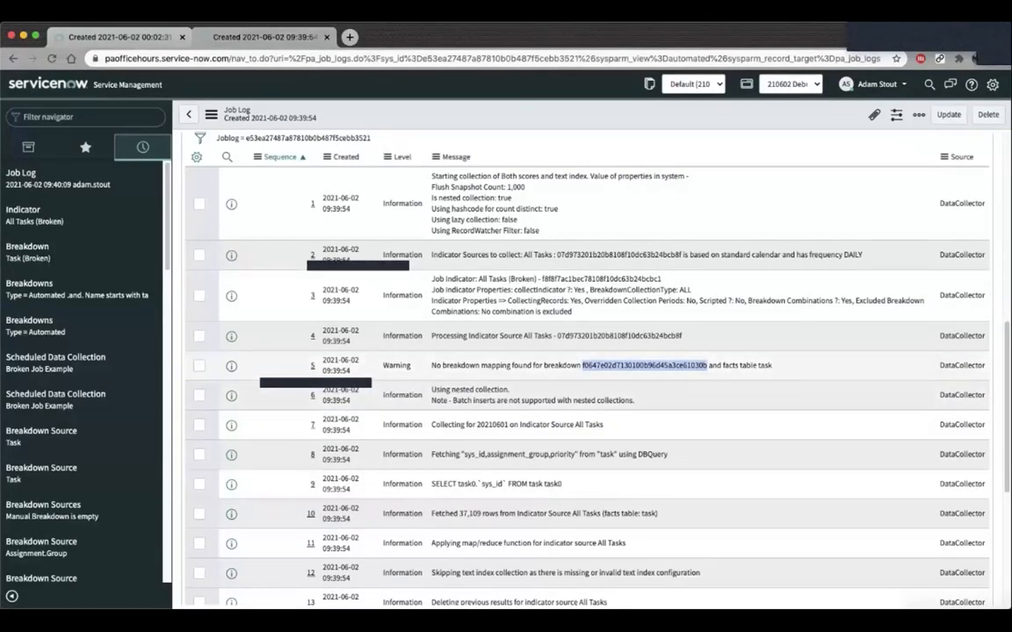
pyautogui.click(644, 366)
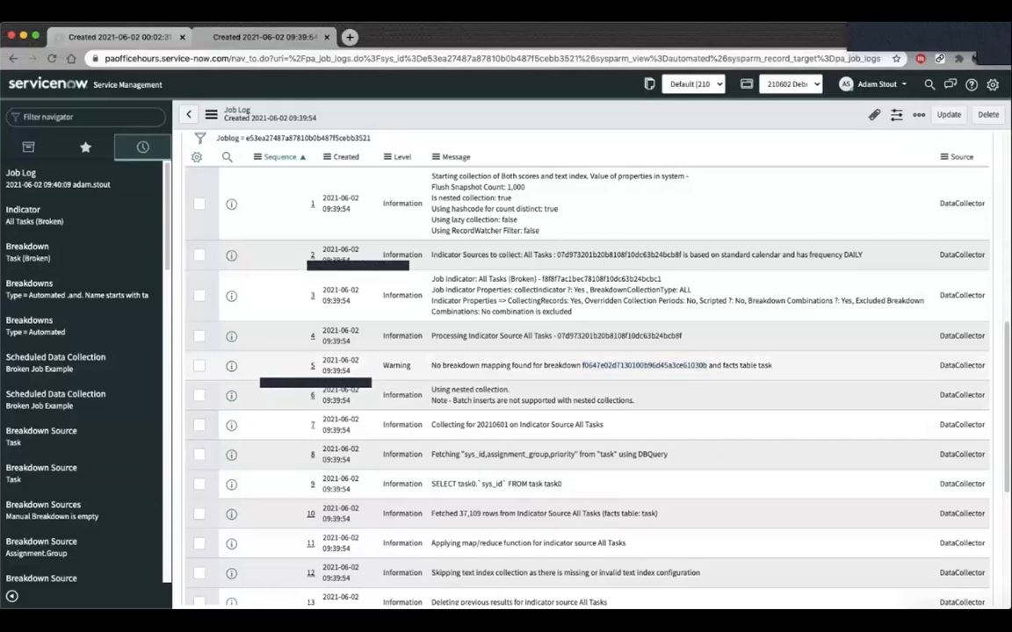
pyautogui.doubleClick(644, 365)
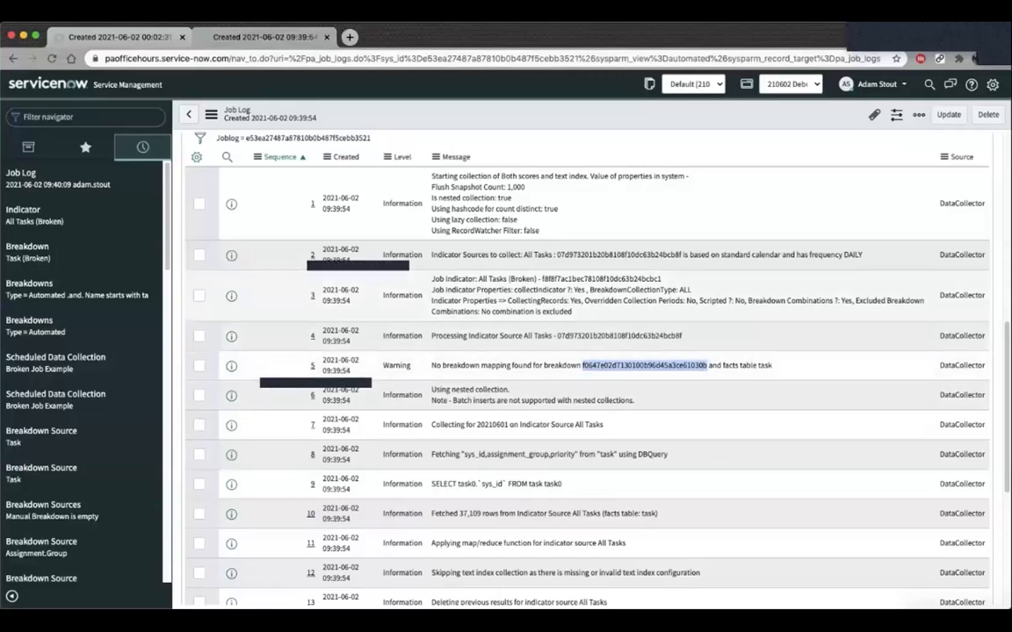
# - Filter the navigator for "breakdown" and open the Automated Breakdowns list
pyautogui.click(85, 117)
pyautogui.write('breakdown')
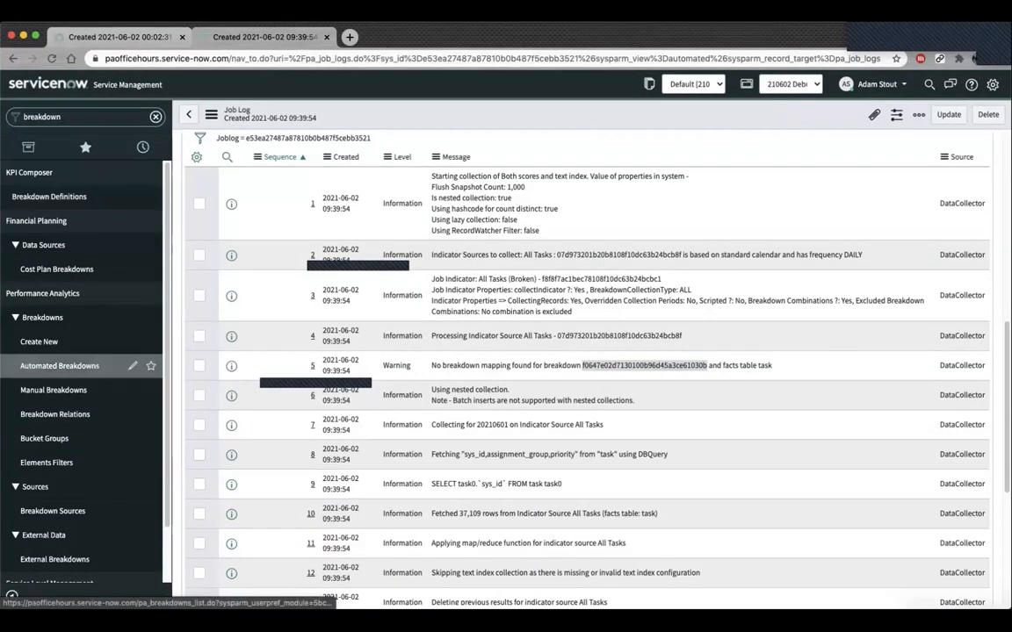
pyautogui.click(106, 366)
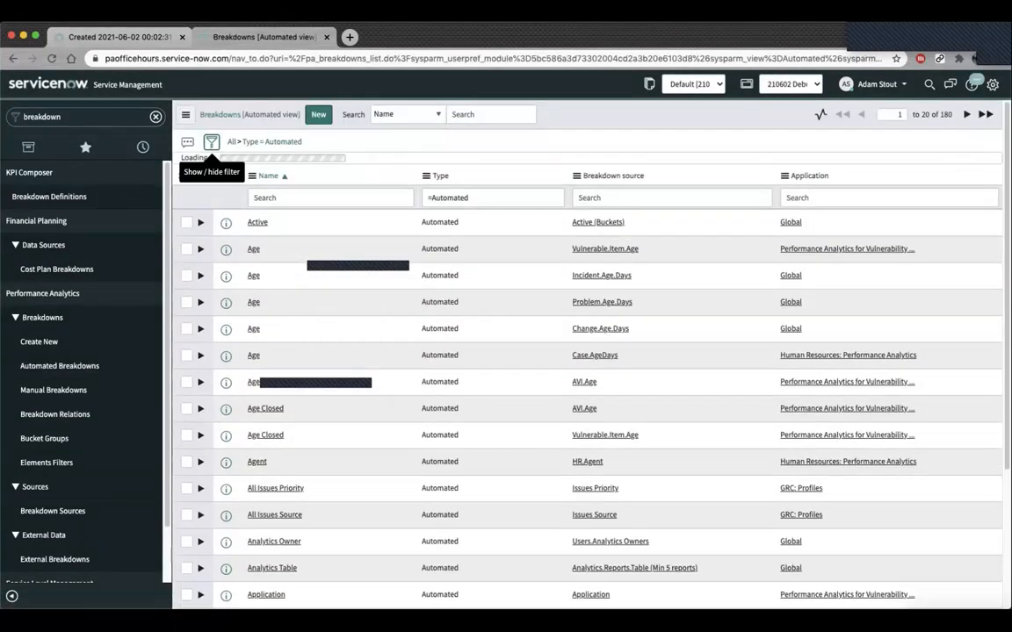
# - Filter the Automated Breakdowns list to records whose Sys ID starts with f0647e02d7130100b96d45a3ce61030b, the ID copied from the log warning
pyautogui.click(211, 141)
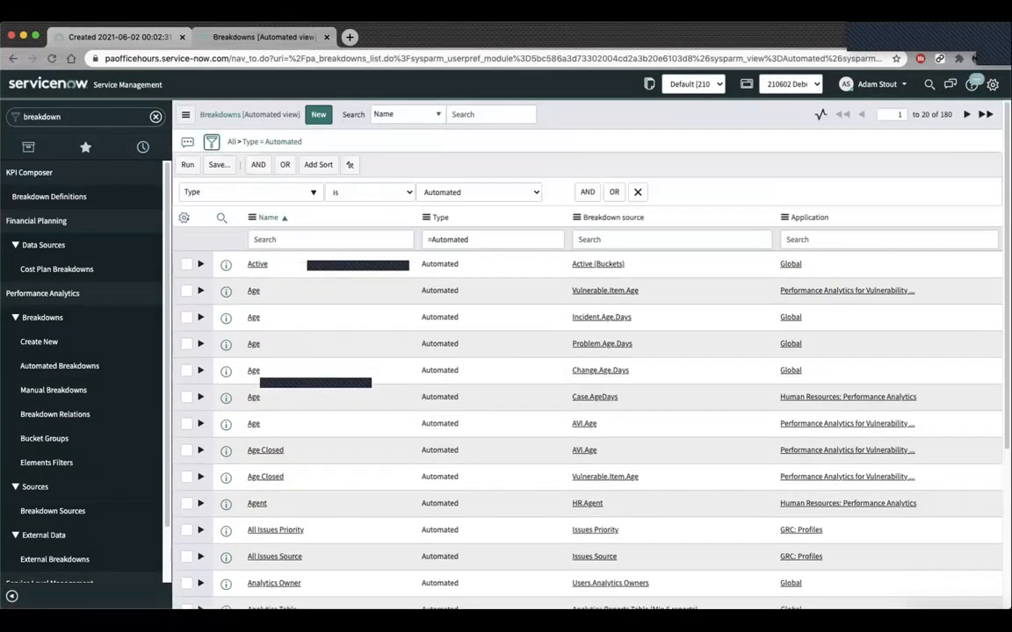
pyautogui.click(250, 191)
pyautogui.write('sy')
pyautogui.press('Return')
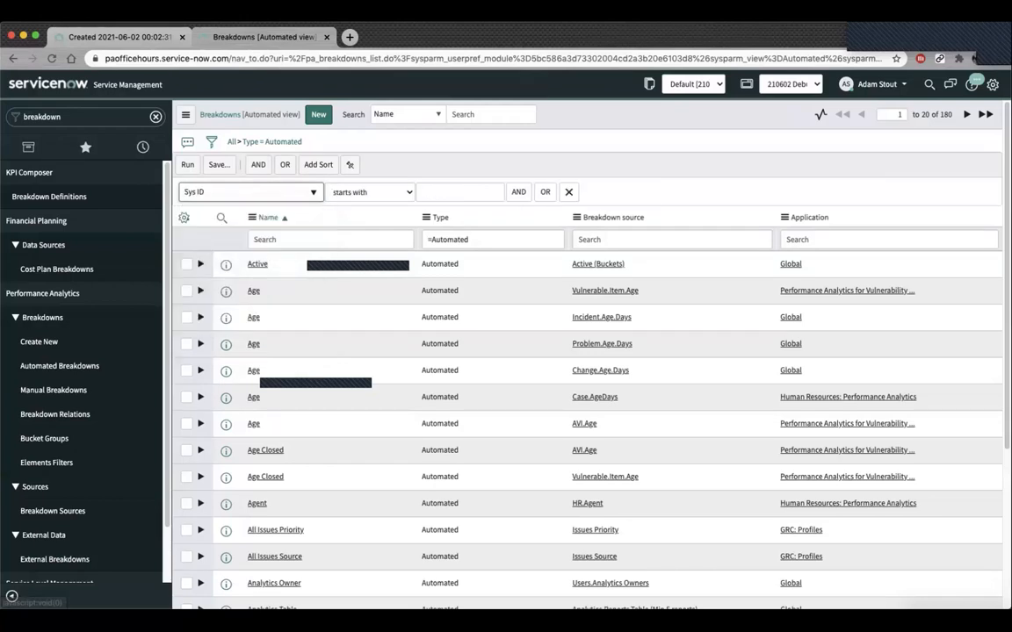
pyautogui.click(459, 191)
pyautogui.press('super+v')
pyautogui.press('Return')
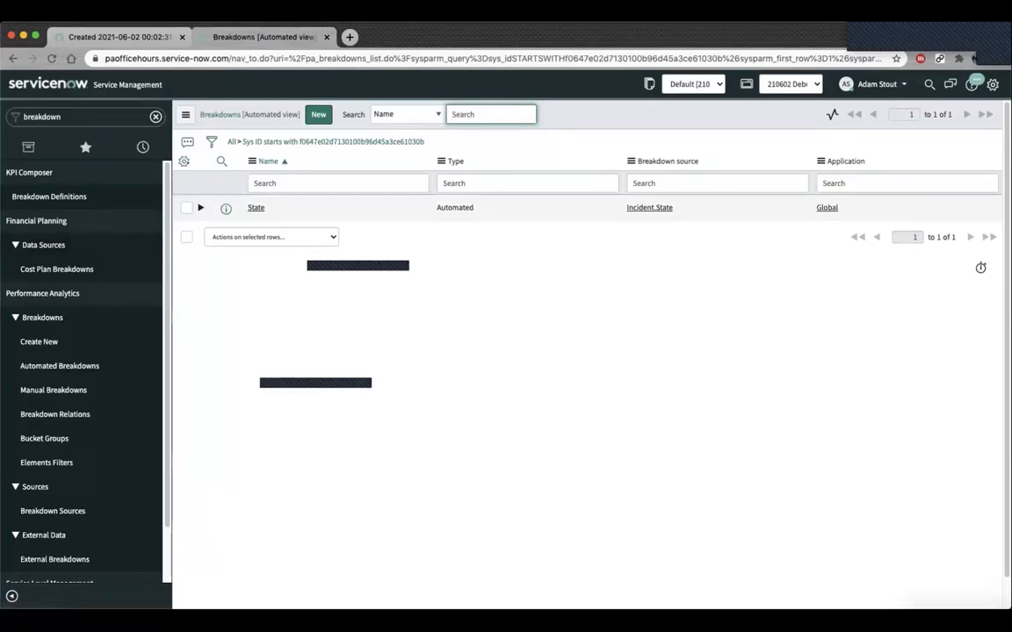
# - Open the State breakdown record and check the facts tables in its breakdown mappings
pyautogui.click(255, 208)
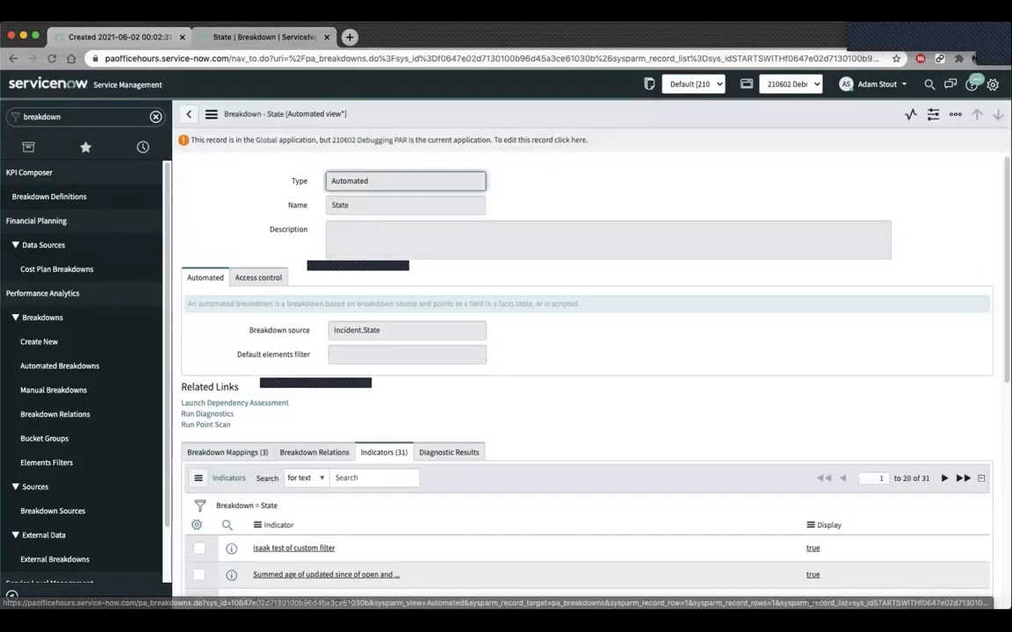
pyautogui.scroll(-3, 587, 378)
pyautogui.click(227, 235)
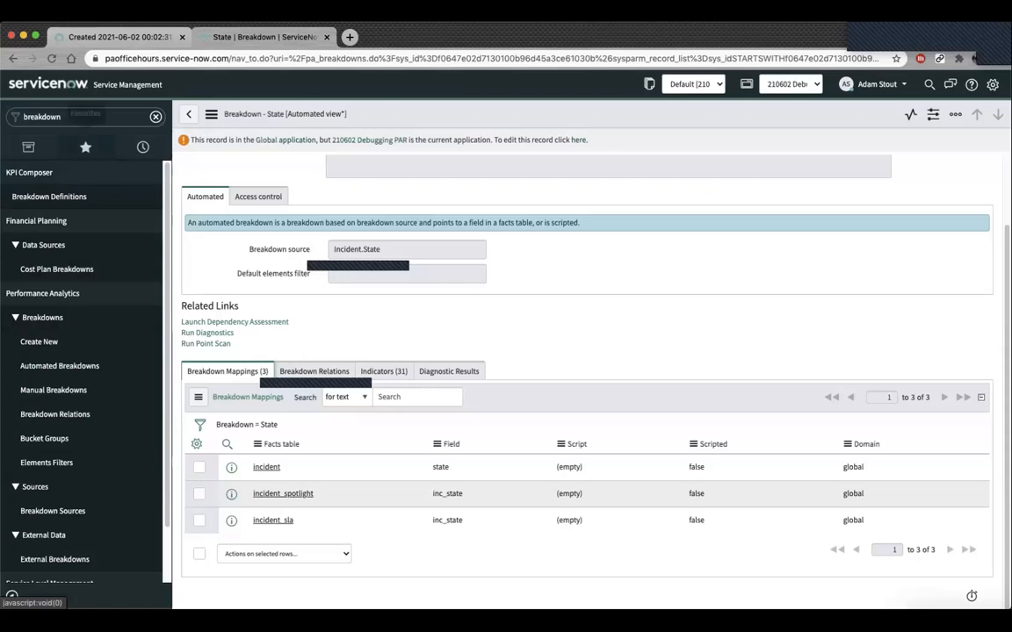
# - Open the Indicators Dashboard from the navigator favorites
pyautogui.click(28, 148)
pyautogui.click(143, 147)
pyautogui.click(85, 147)
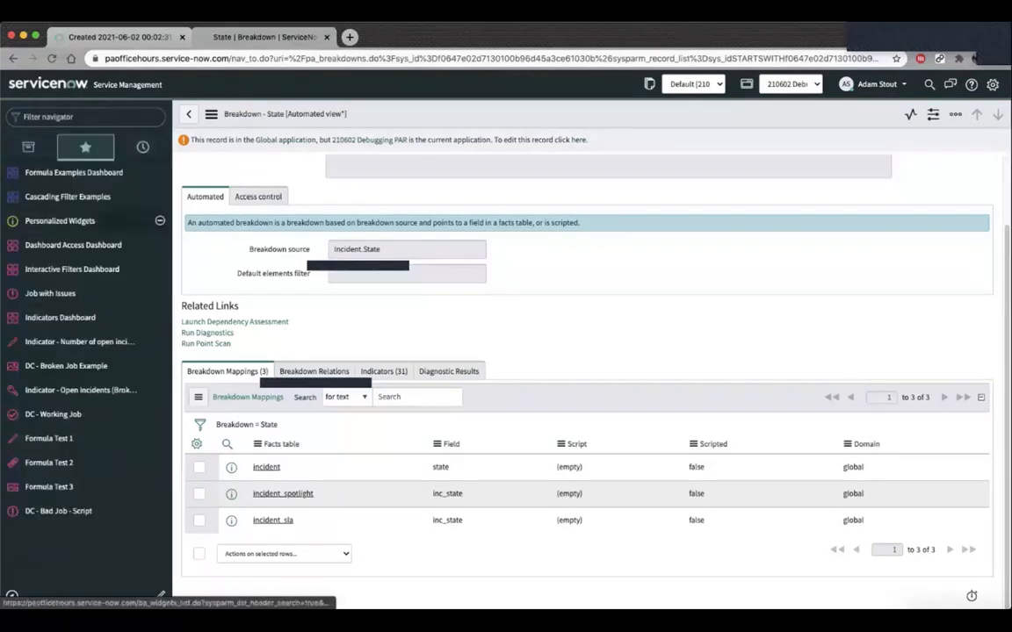
pyautogui.click(59, 317)
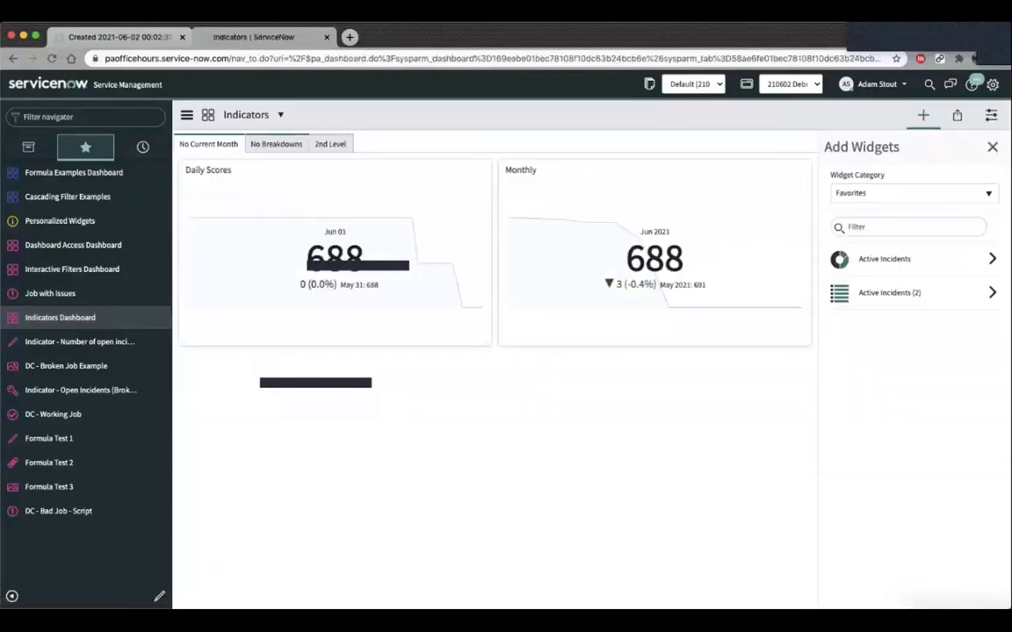
# - On the No Breakdowns dashboard page, view the All Tasks treemap by Task (Broken) and by State
pyautogui.click(275, 144)
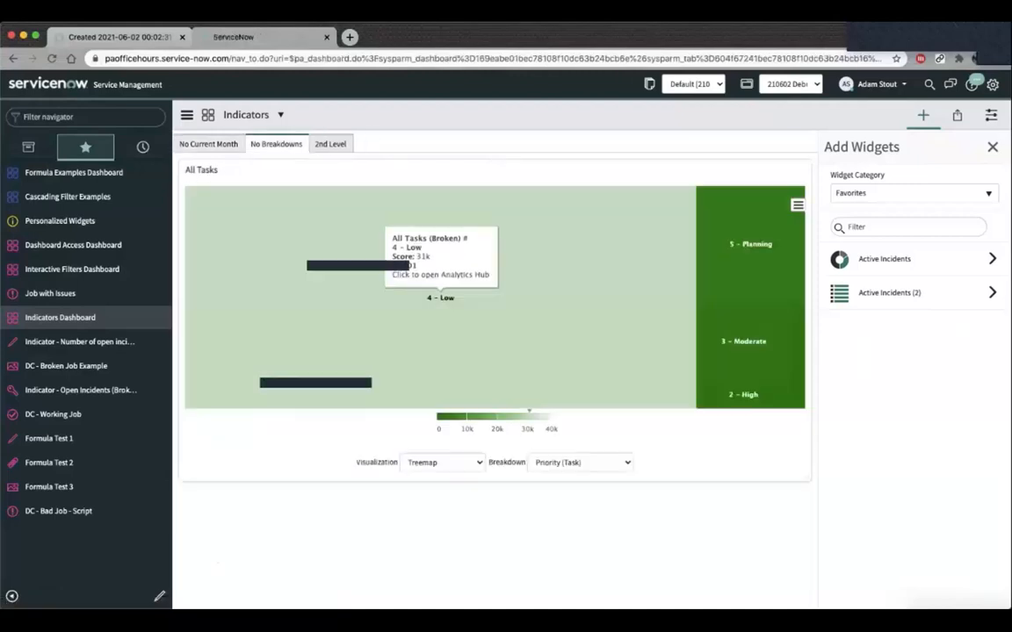
pyautogui.click(562, 461)
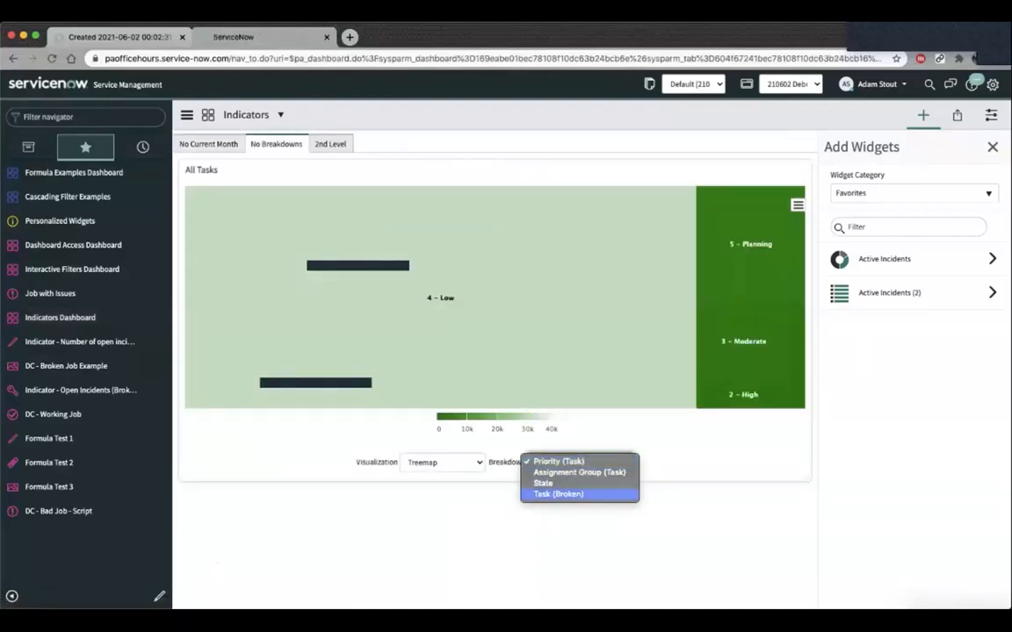
pyautogui.click(558, 493)
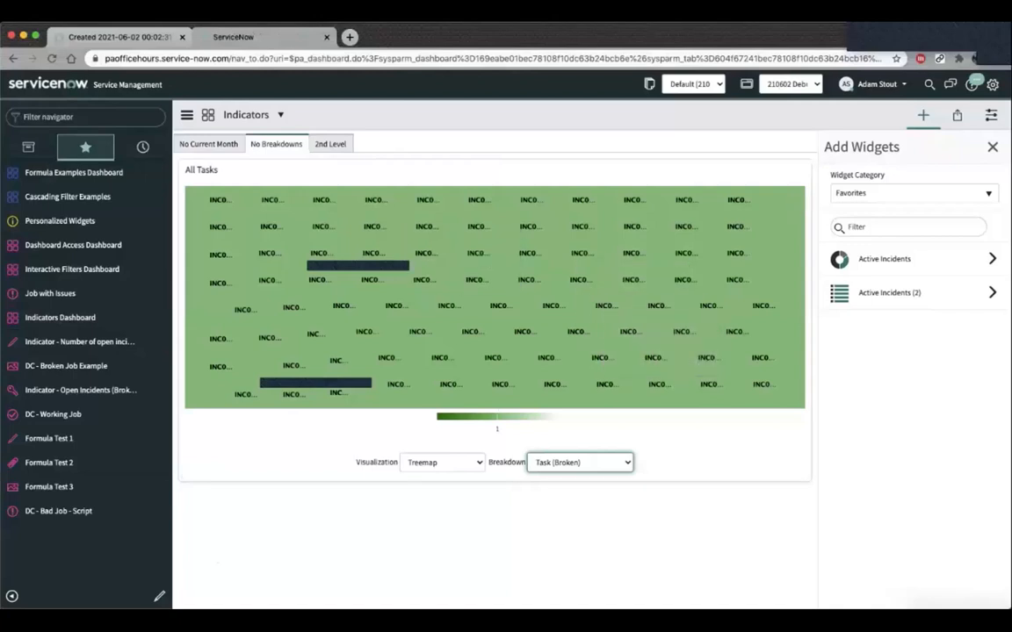
pyautogui.click(580, 462)
pyautogui.click(570, 451)
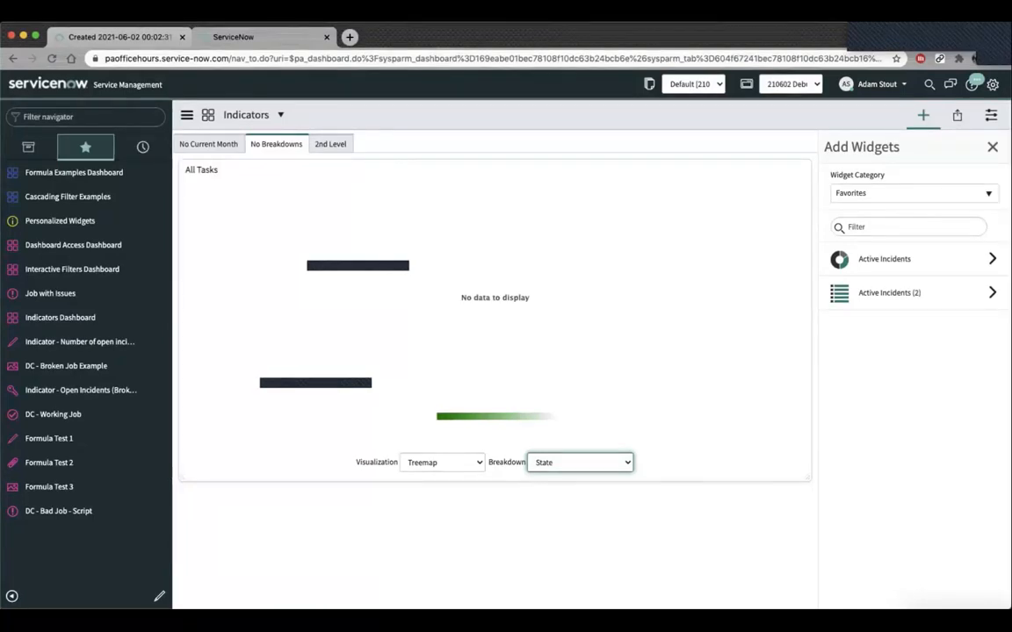
# - Open the 4 - Low score from the 2nd Level dashboard page in Analytics Hub and go up to the whole indicator
pyautogui.click(330, 144)
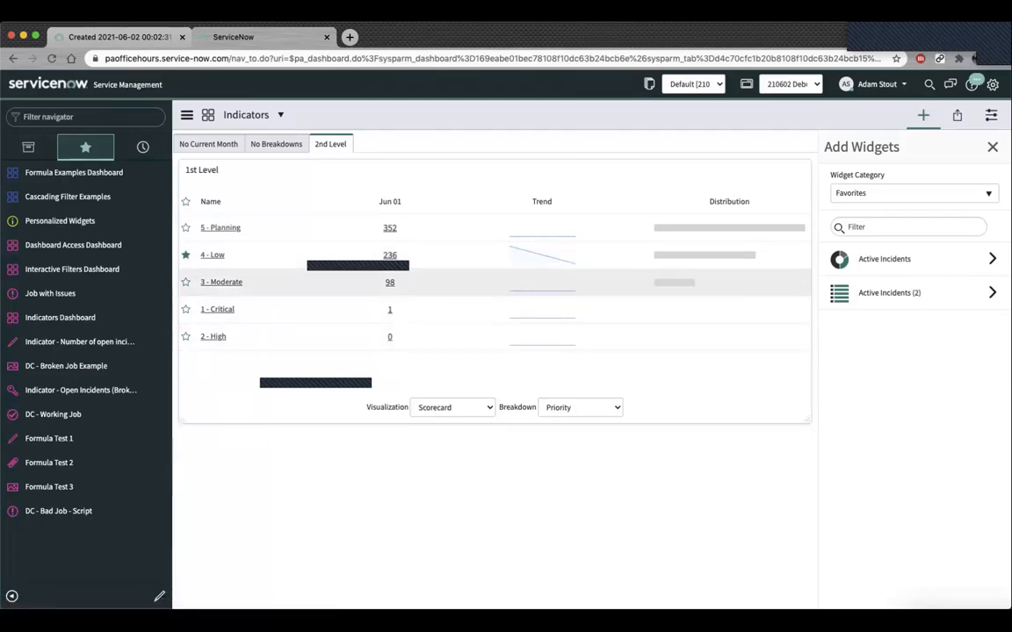
pyautogui.click(390, 255)
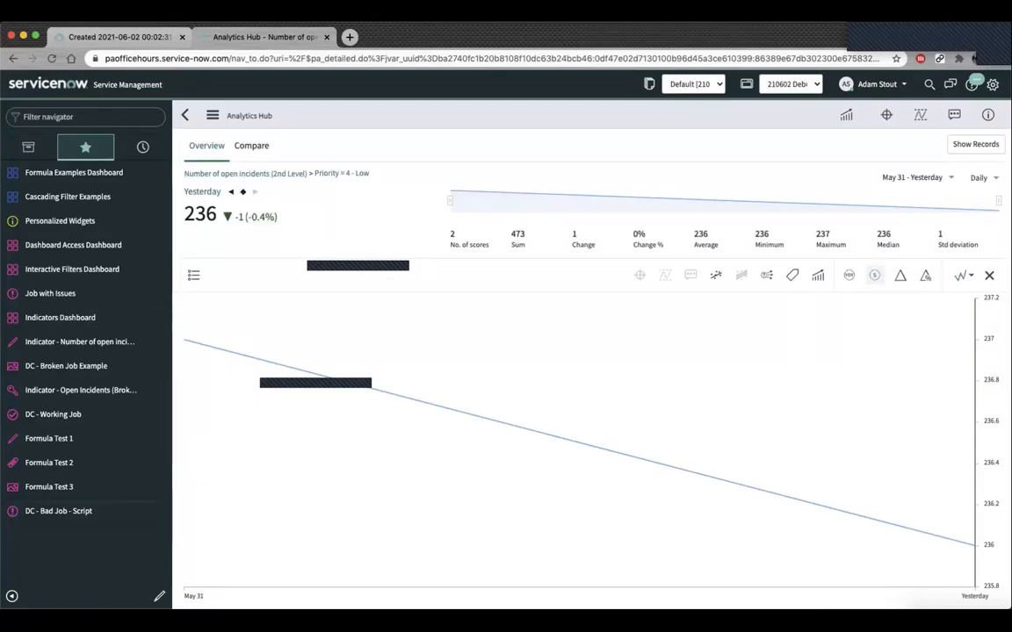
pyautogui.click(239, 173)
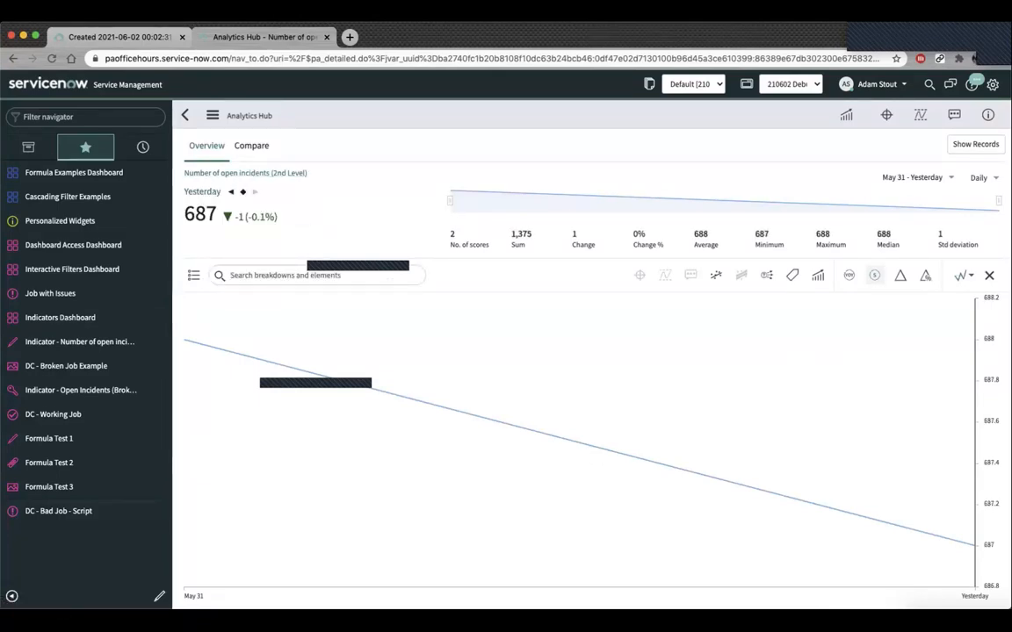
# - Check the indicator's Assignment Group, Category and Priority breakdowns and drill into 3 - Moderate to look for second-level breakdowns
pyautogui.click(194, 275)
pyautogui.click(214, 366)
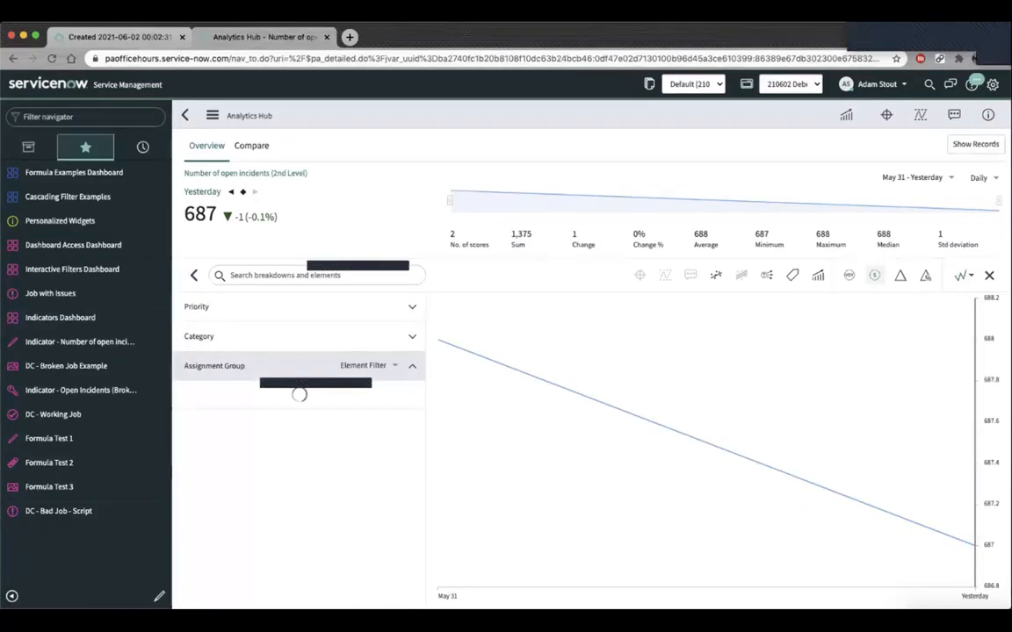
pyautogui.click(201, 337)
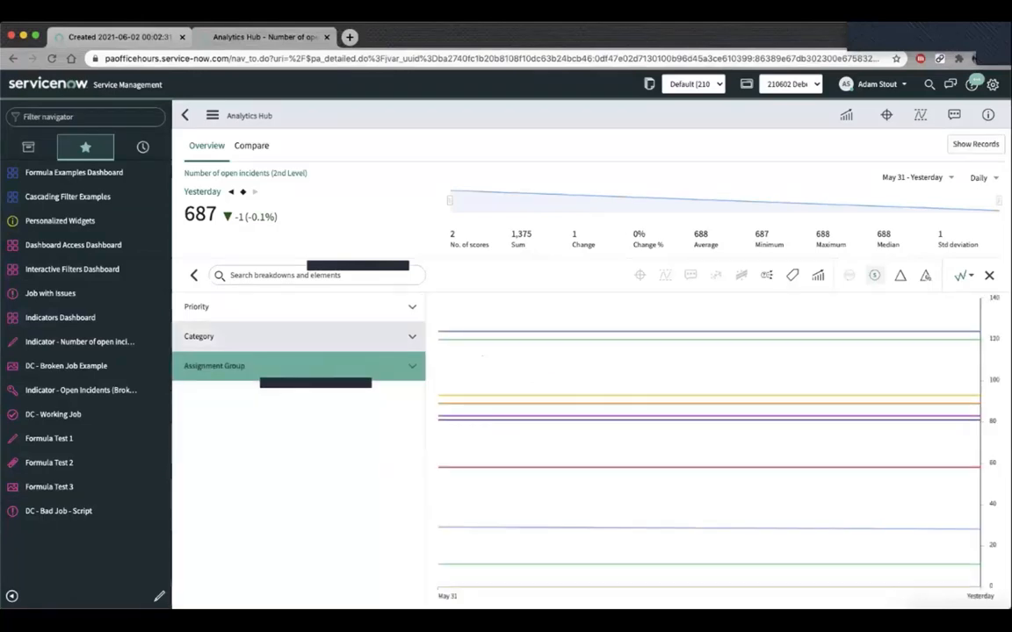
pyautogui.click(200, 307)
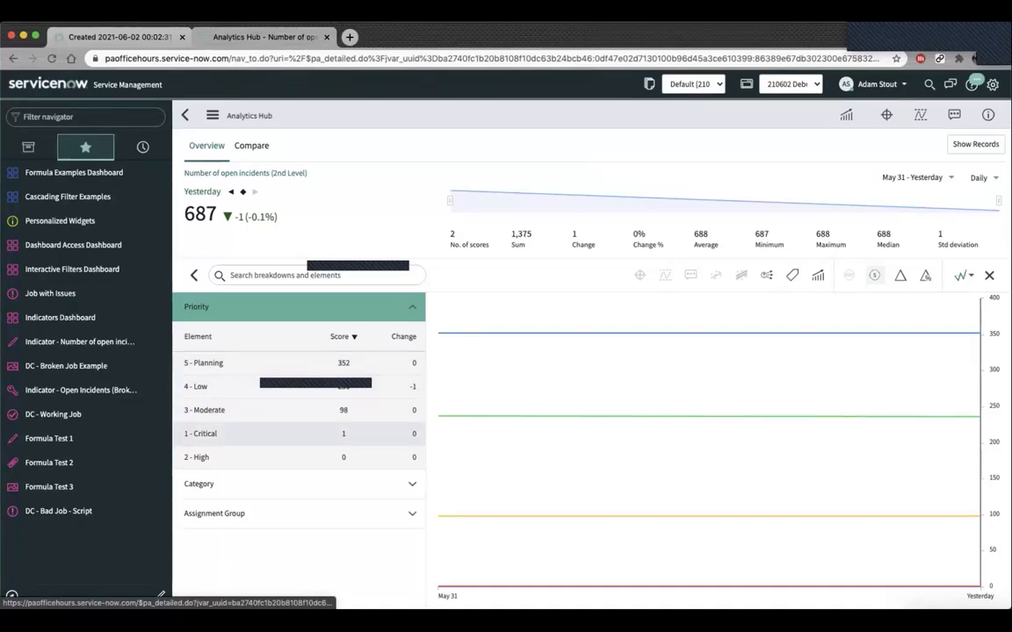
pyautogui.click(204, 410)
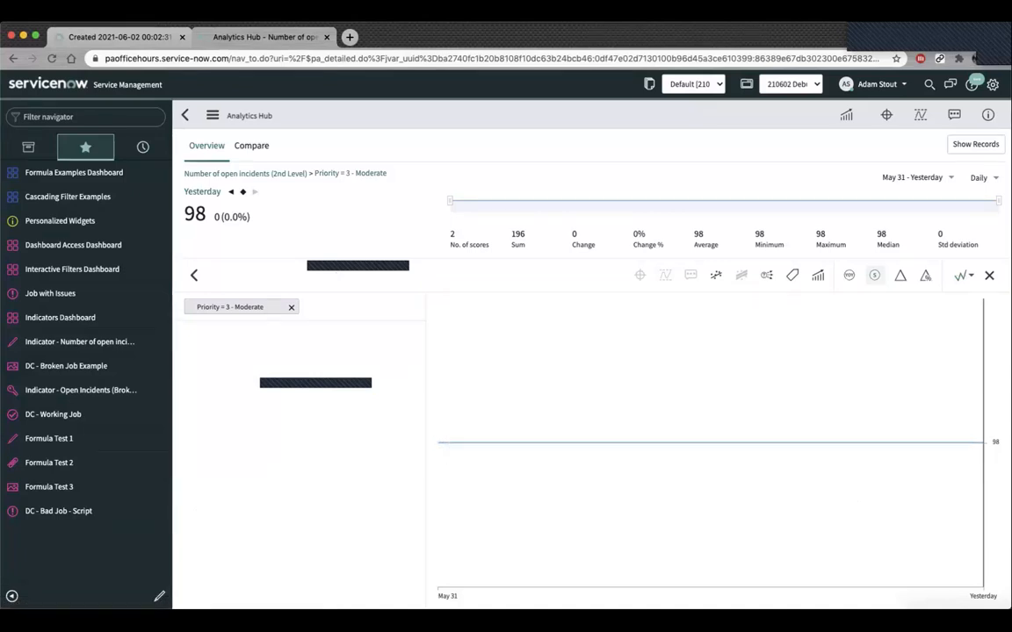
# - Edit the Number of open incidents (2nd Level) indicator to enable Collect breakdown matrix and save the record
pyautogui.click(211, 115)
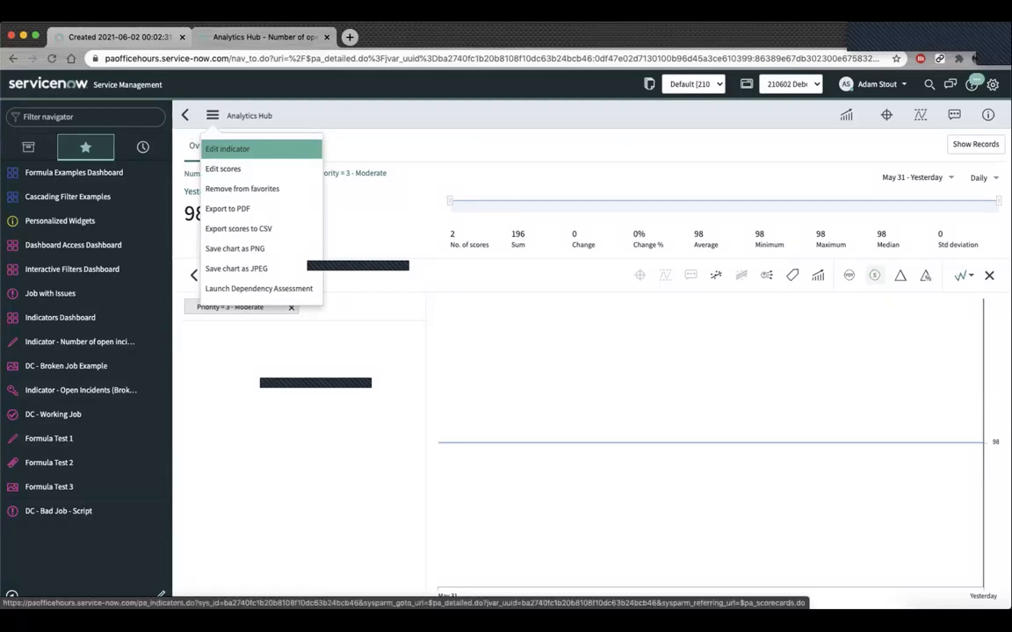
pyautogui.click(226, 148)
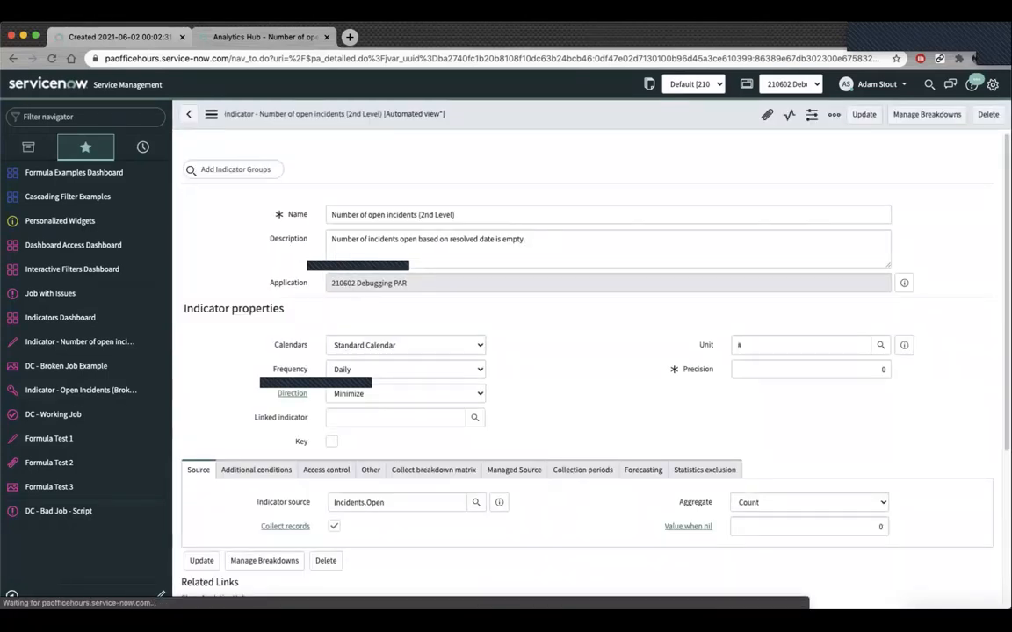
pyautogui.scroll(-5, 587, 351)
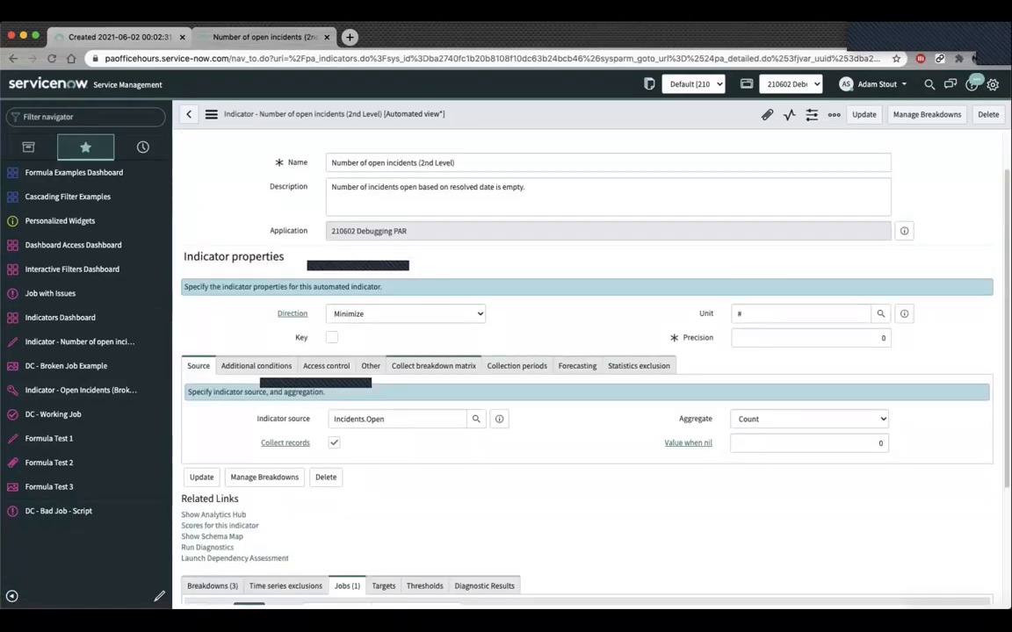
pyautogui.click(433, 366)
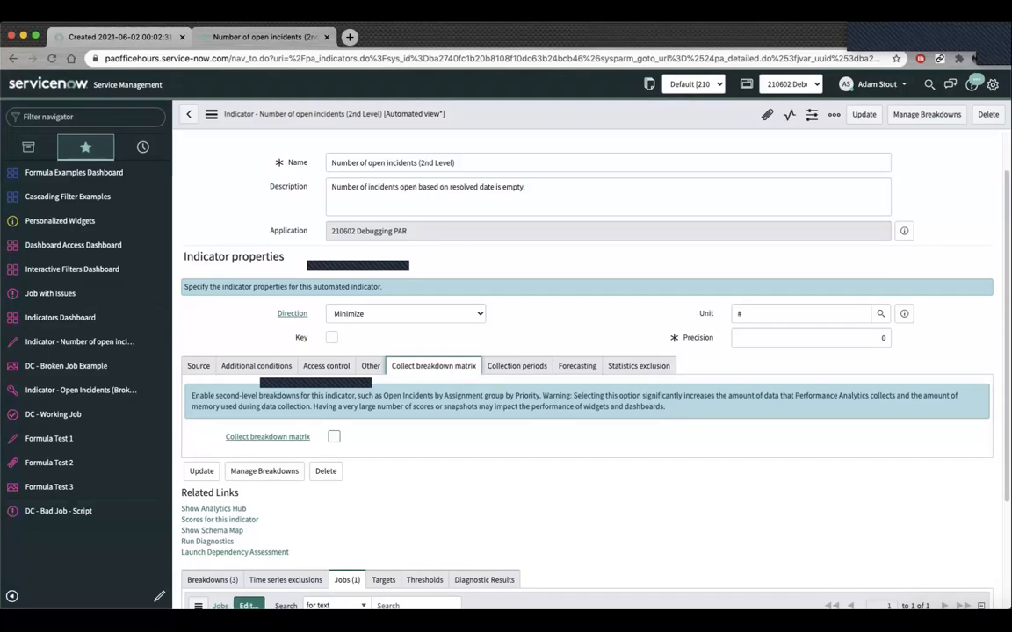
pyautogui.click(334, 436)
pyautogui.rightClick(555, 115)
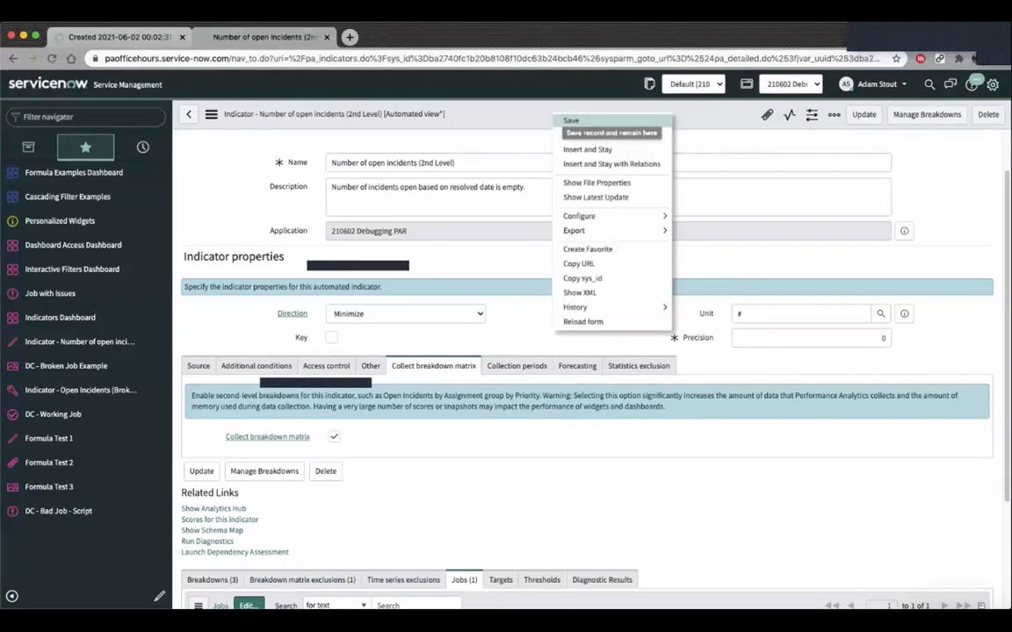
pyautogui.click(570, 121)
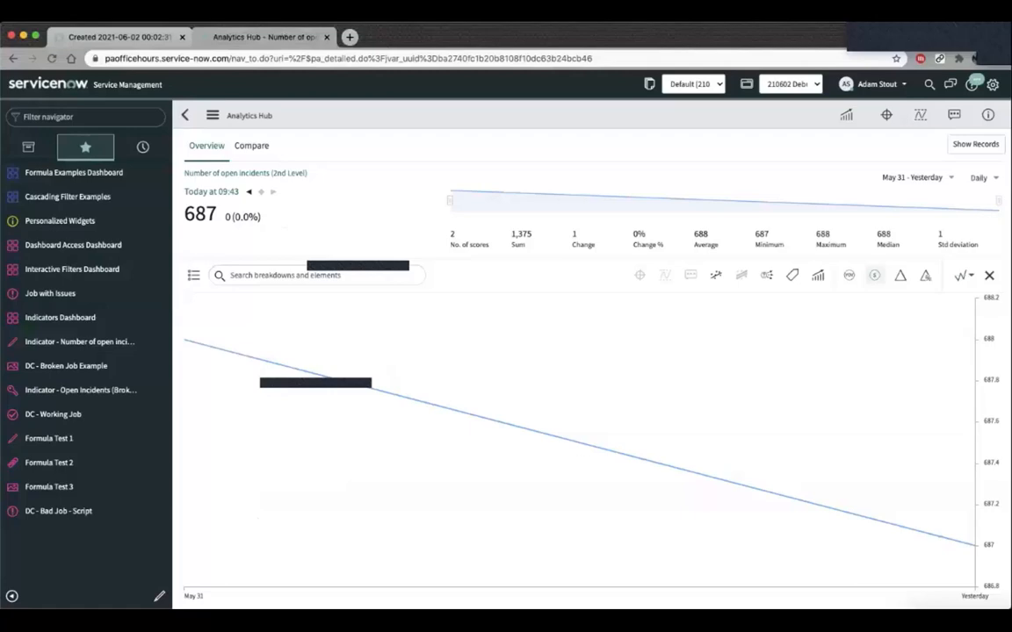
# - Reopen the Number of open incidents (2nd Level) indicator record and go to its related data collection jobs
pyautogui.click(212, 115)
pyautogui.click(225, 146)
pyautogui.scroll(-3, 580, 351)
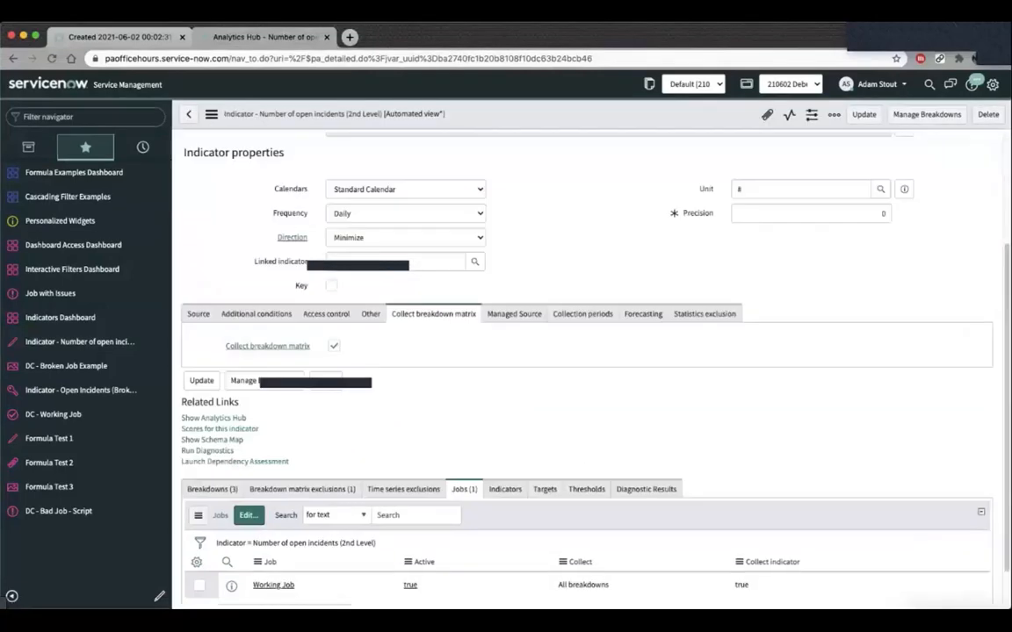
pyautogui.scroll(-1, 580, 369)
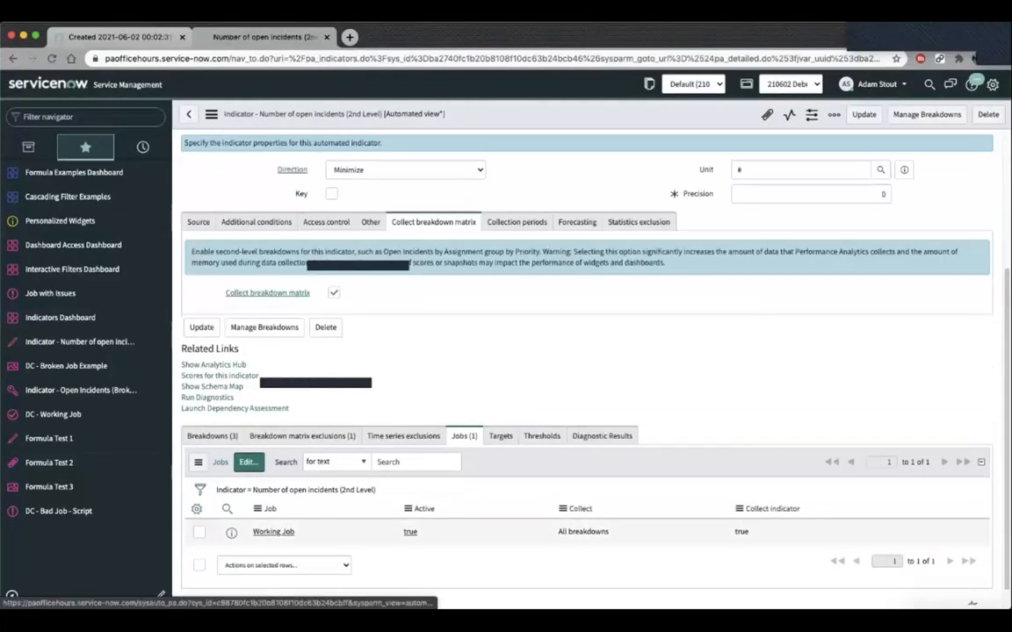
# - Open the indicator's Working Job, execute it immediately and refresh its job logs
pyautogui.click(273, 531)
pyautogui.scroll(-10, 580, 396)
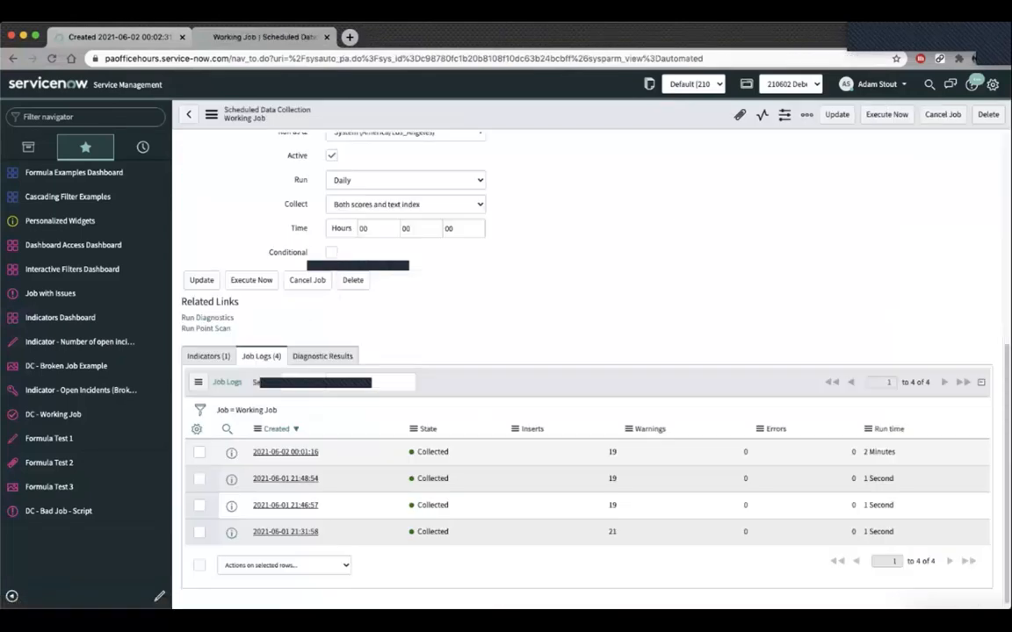
pyautogui.click(887, 114)
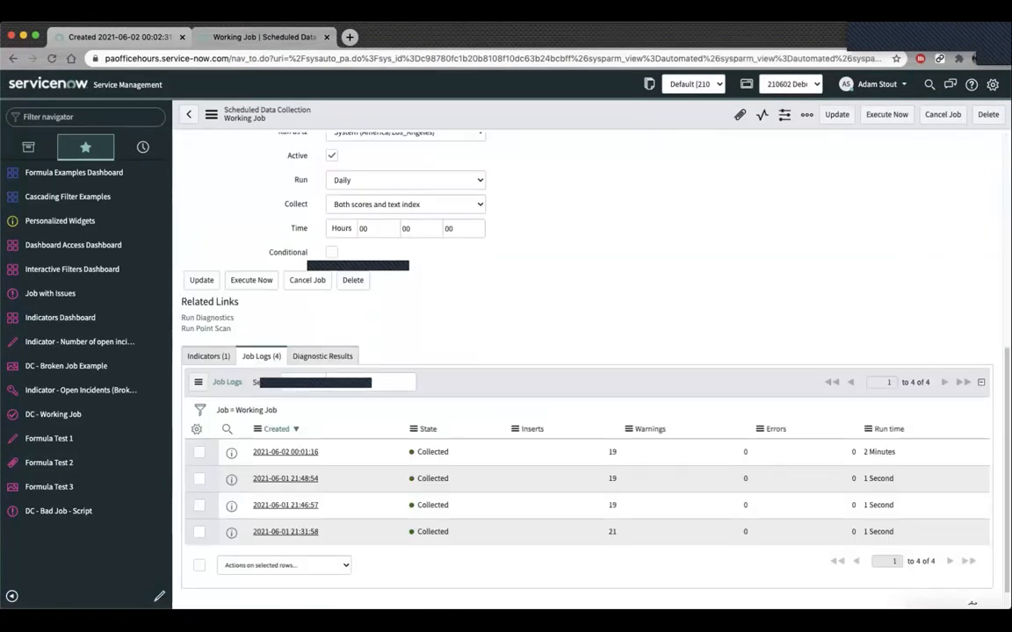
pyautogui.click(246, 411)
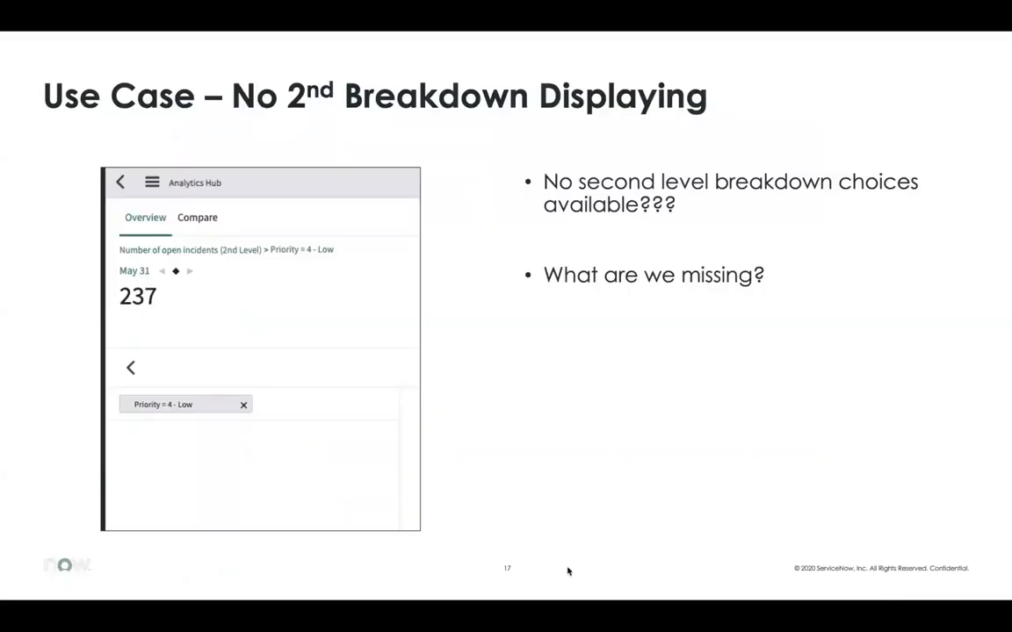
pyautogui.press('Right')
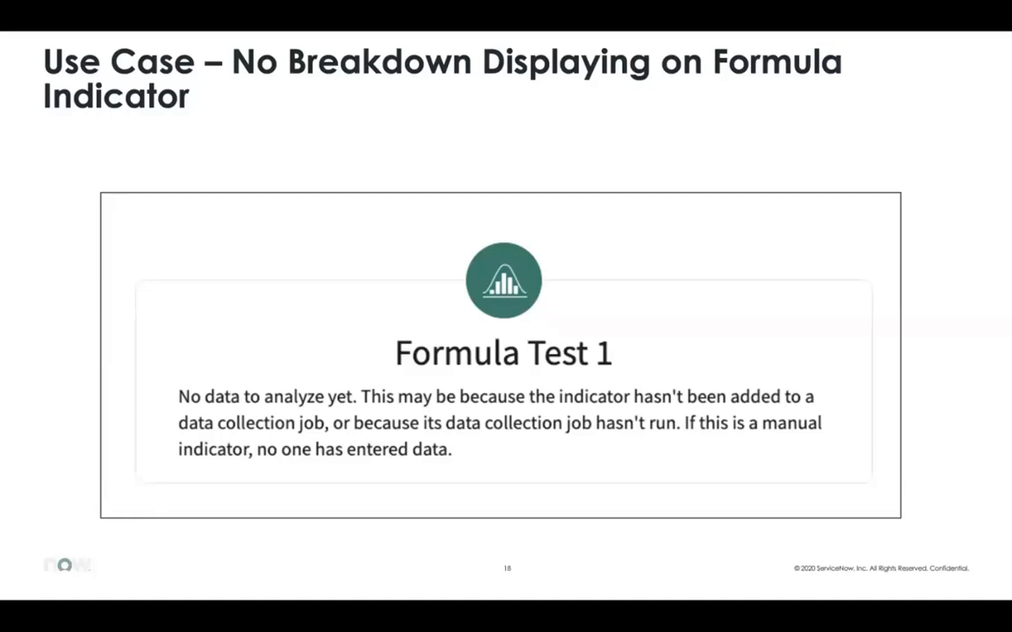
pyautogui.press('Right')
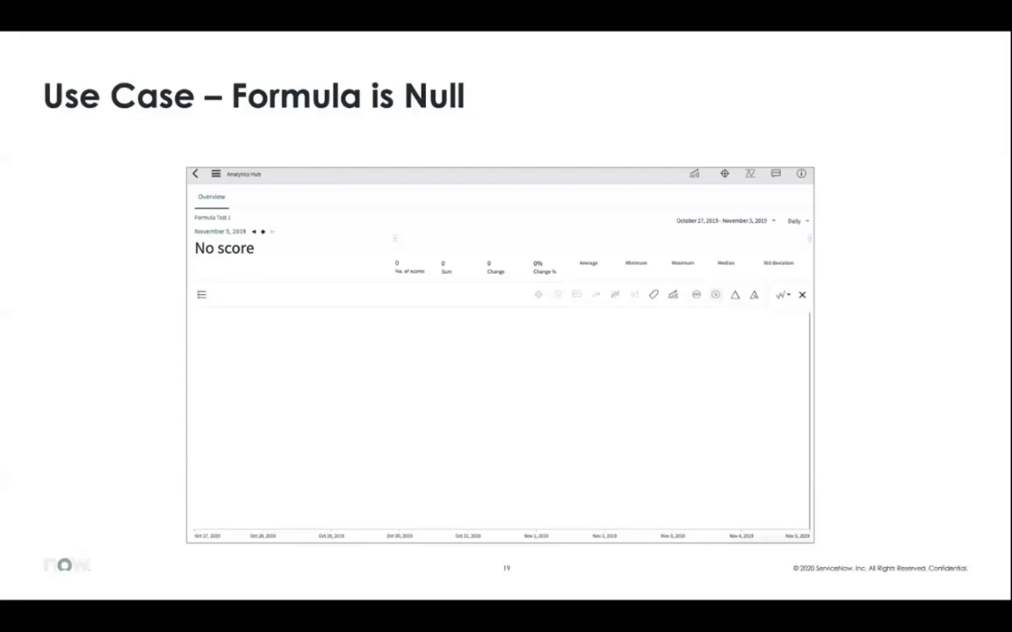
pyautogui.press('Right')
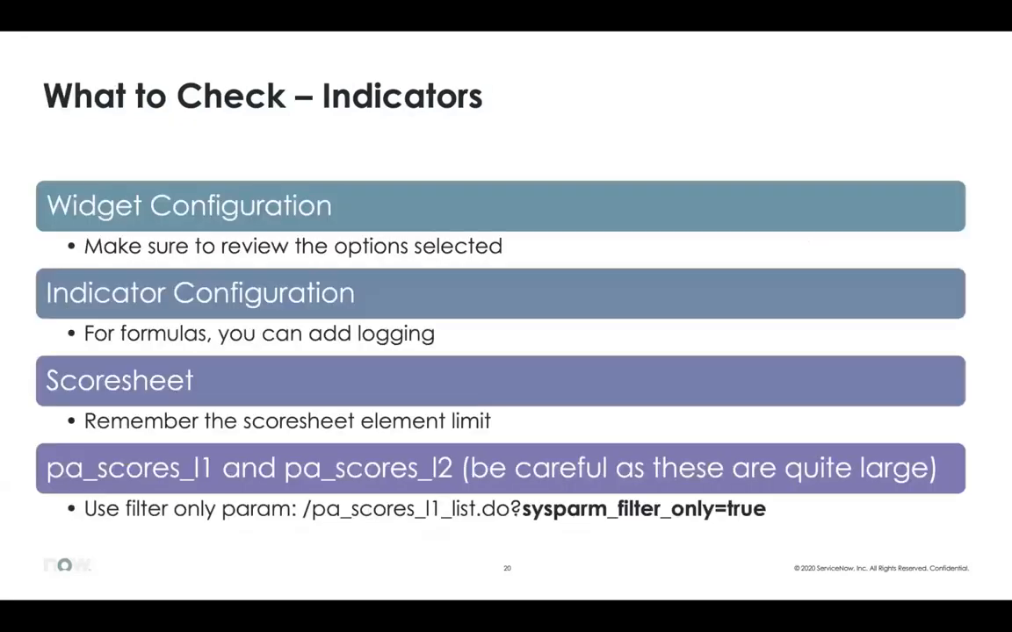
pyautogui.press('Left')
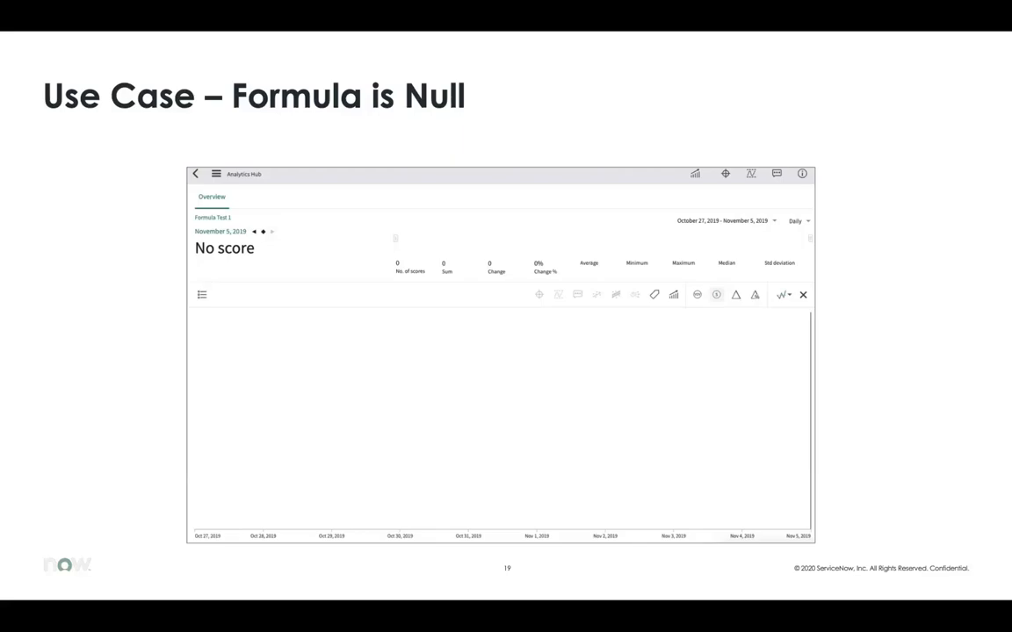
# - Switch back to ServiceNow in the browser and open the Formula Test 1 indicator from the favorites
pyautogui.press('super+Tab')
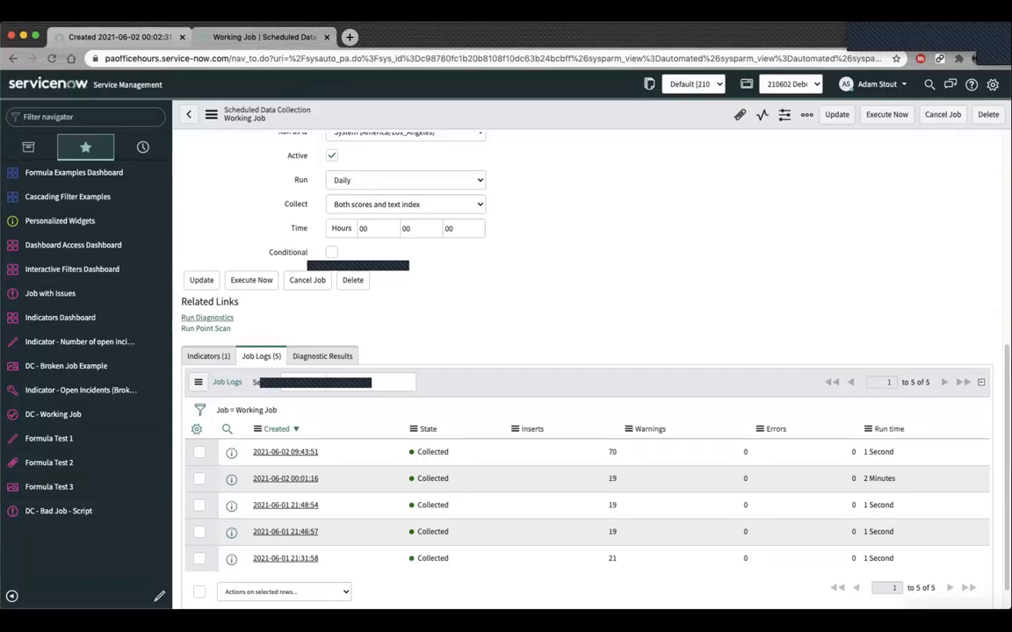
pyautogui.click(50, 438)
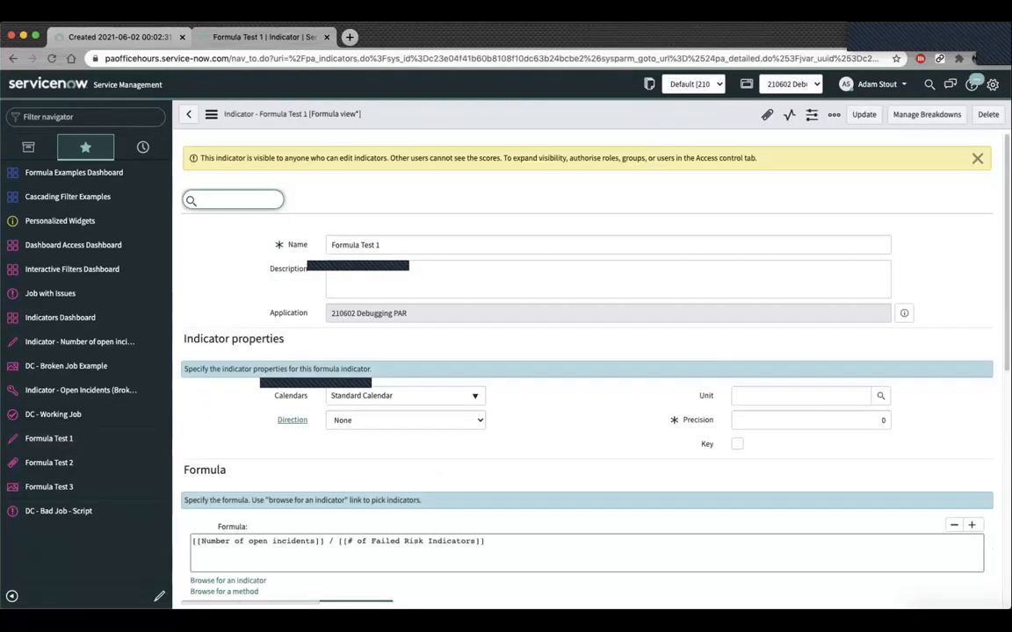
# - Review the Formula Test 1 formula dividing open incidents by failed risk indicators, and show the indicator in the Analytics Hub
pyautogui.scroll(-5, 289, 422)
pyautogui.scroll(5, 586, 369)
pyautogui.scroll(-2, 587, 369)
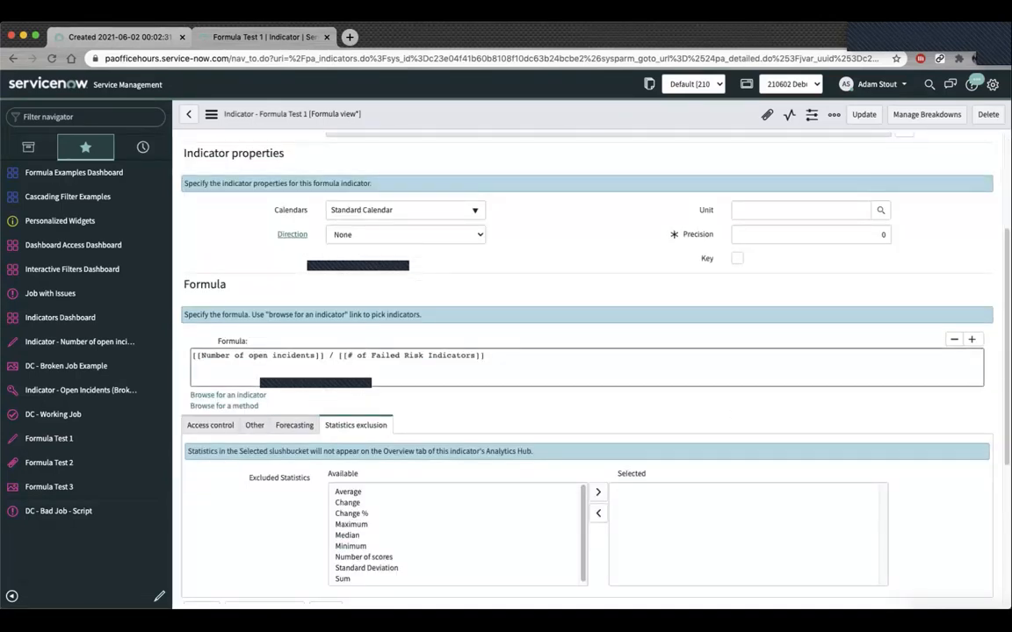
pyautogui.tripleClick(970, 374)
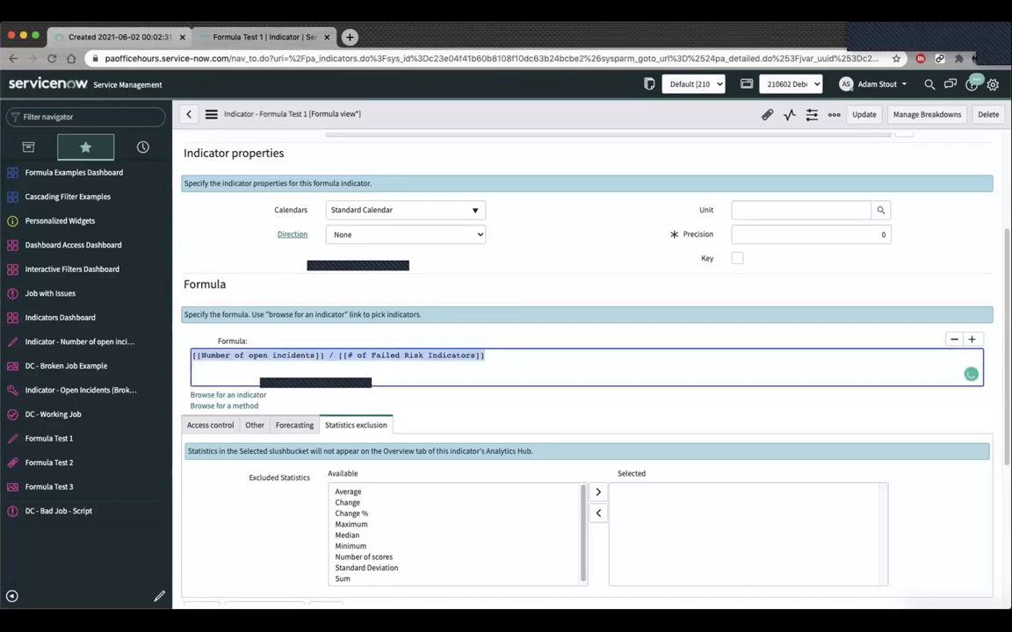
pyautogui.click(873, 338)
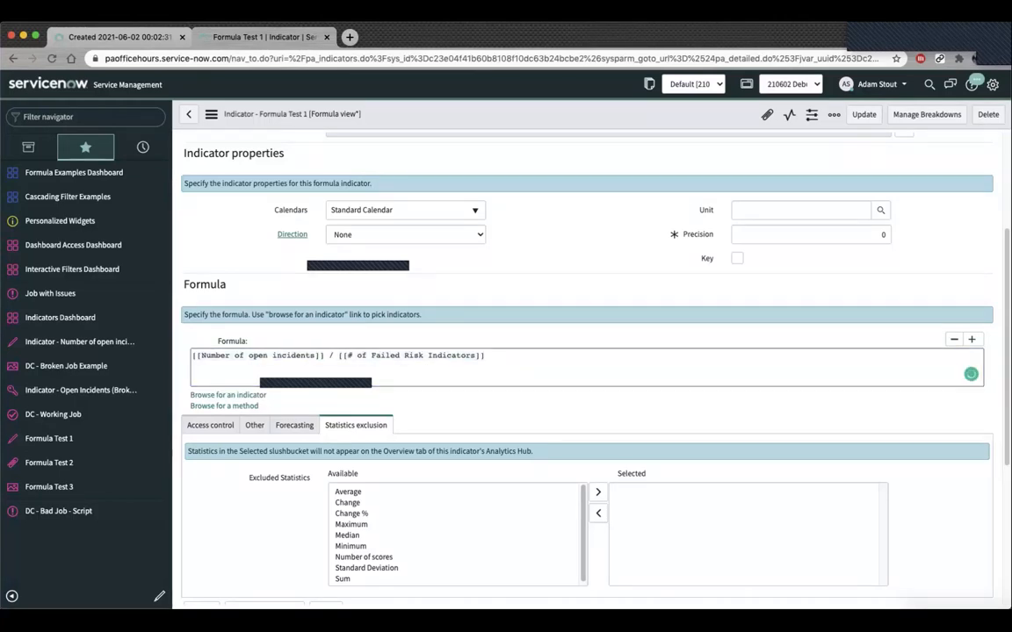
pyautogui.scroll(-3, 584, 351)
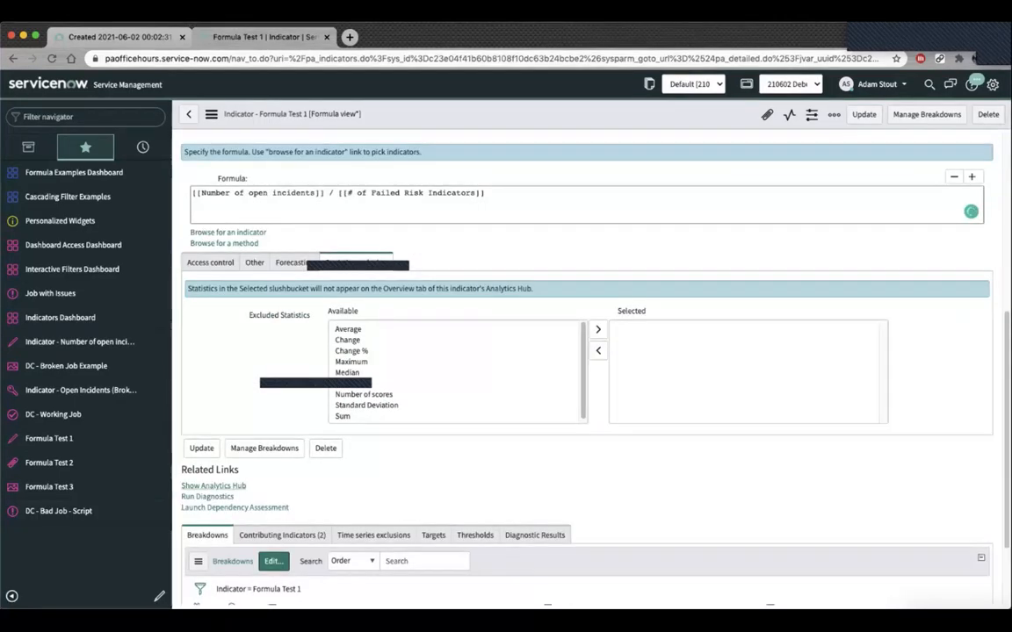
pyautogui.click(213, 485)
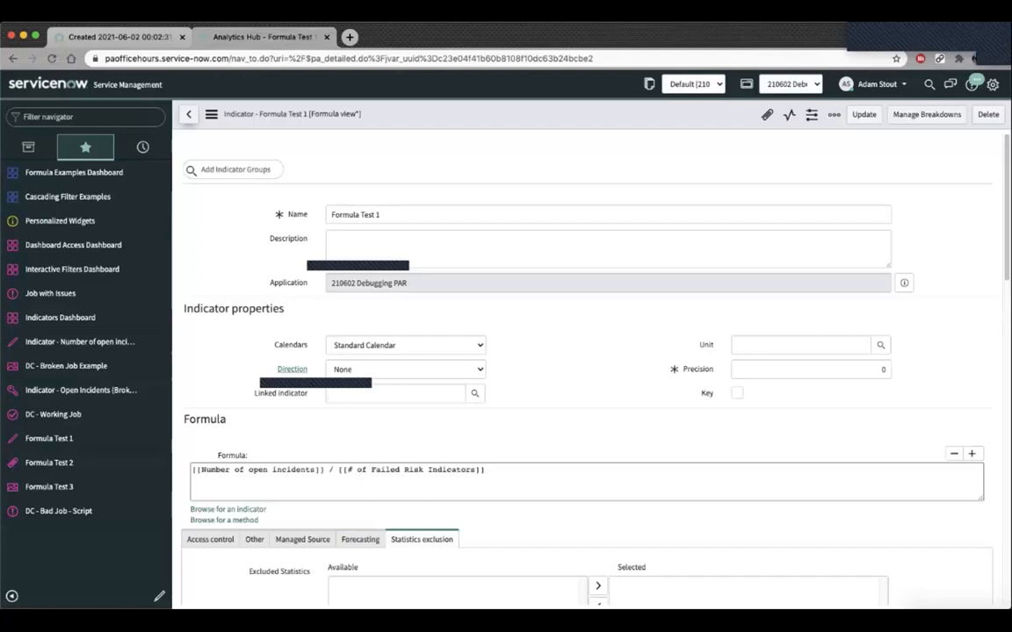
# - Enable Allow formula component to be NULL for the Formula Test 1 indicator and save the record
pyautogui.scroll(-2, 586, 368)
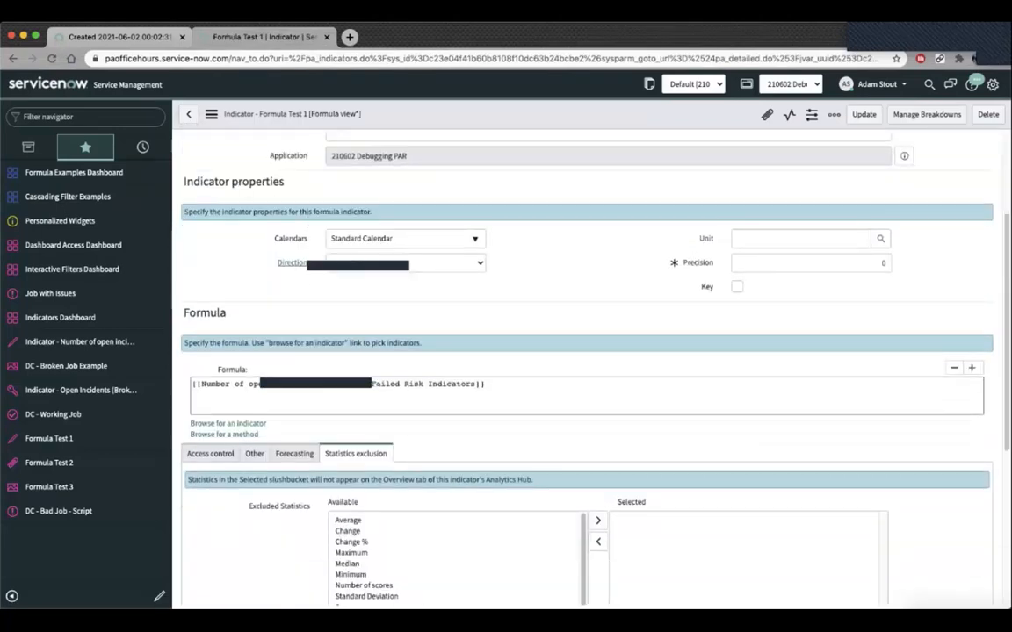
pyautogui.click(446, 384)
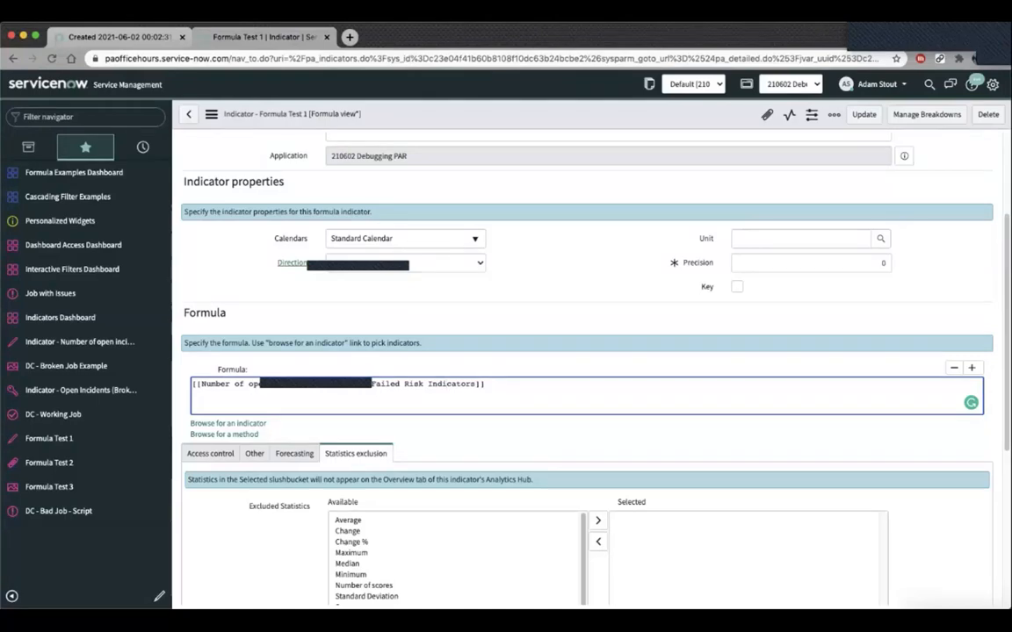
pyautogui.scroll(-1, 580, 351)
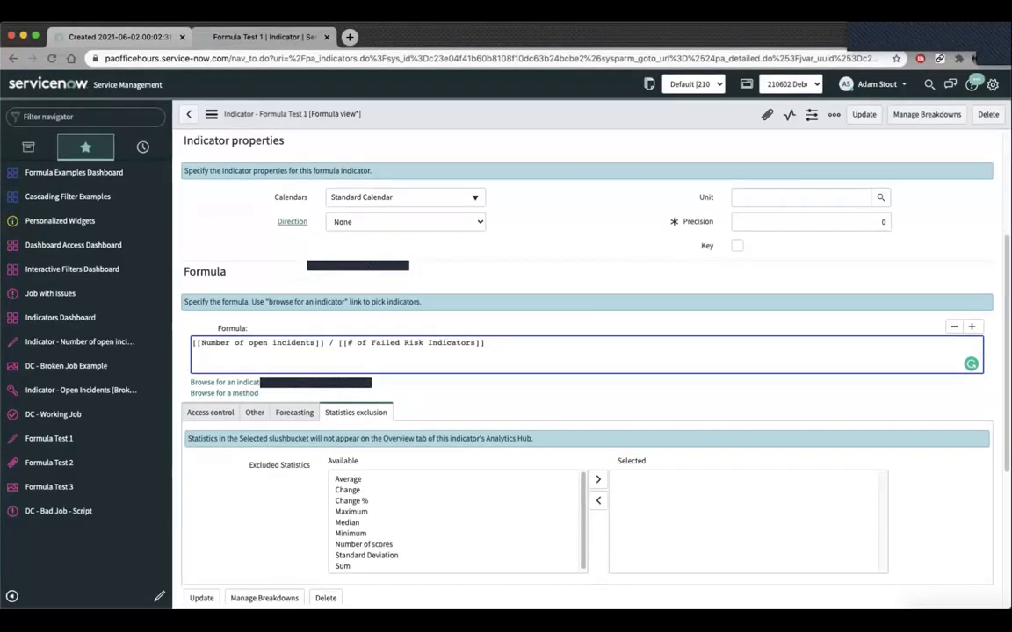
pyautogui.scroll(-2, 580, 351)
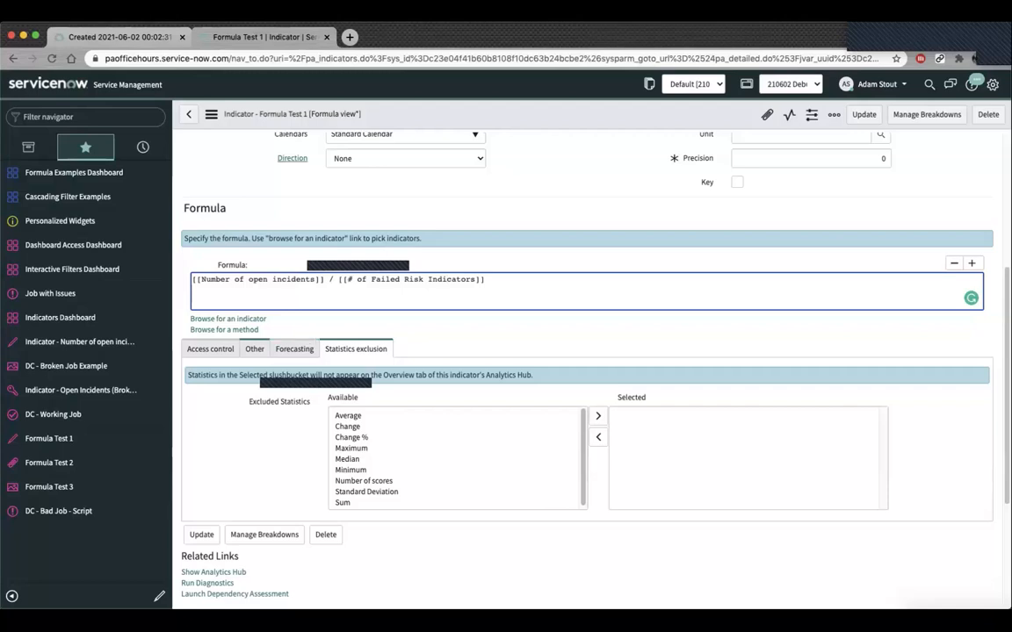
pyautogui.click(255, 350)
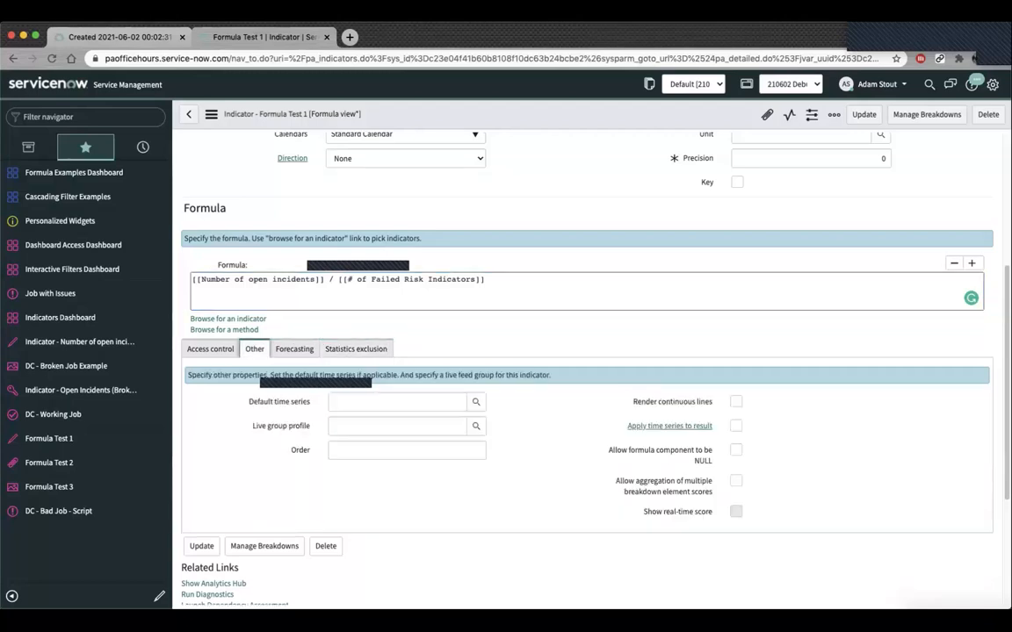
pyautogui.moveTo(660, 451)
pyautogui.click(736, 450)
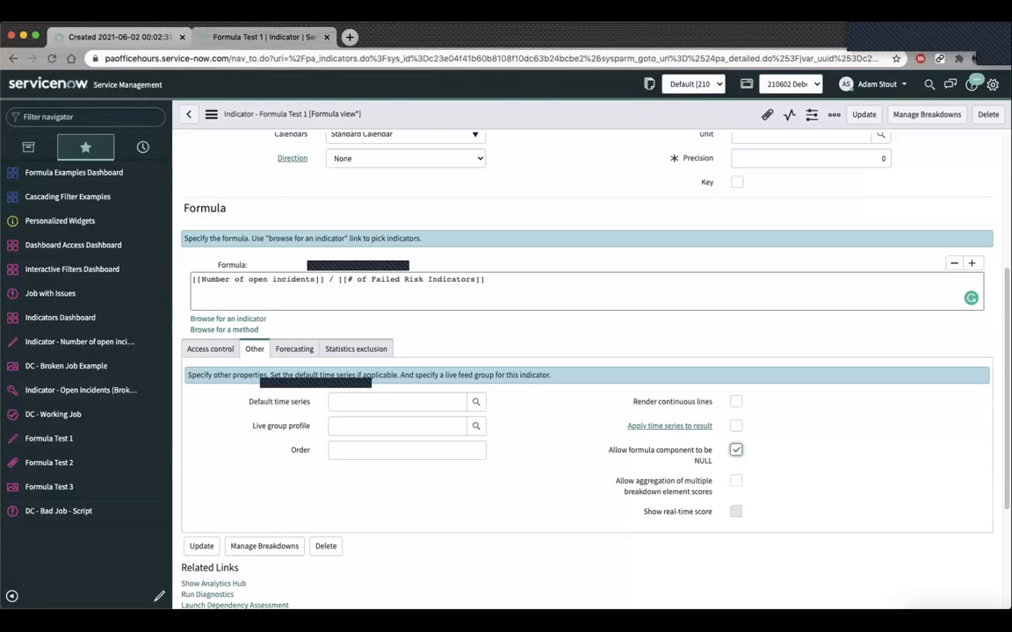
pyautogui.rightClick(577, 112)
pyautogui.click(597, 118)
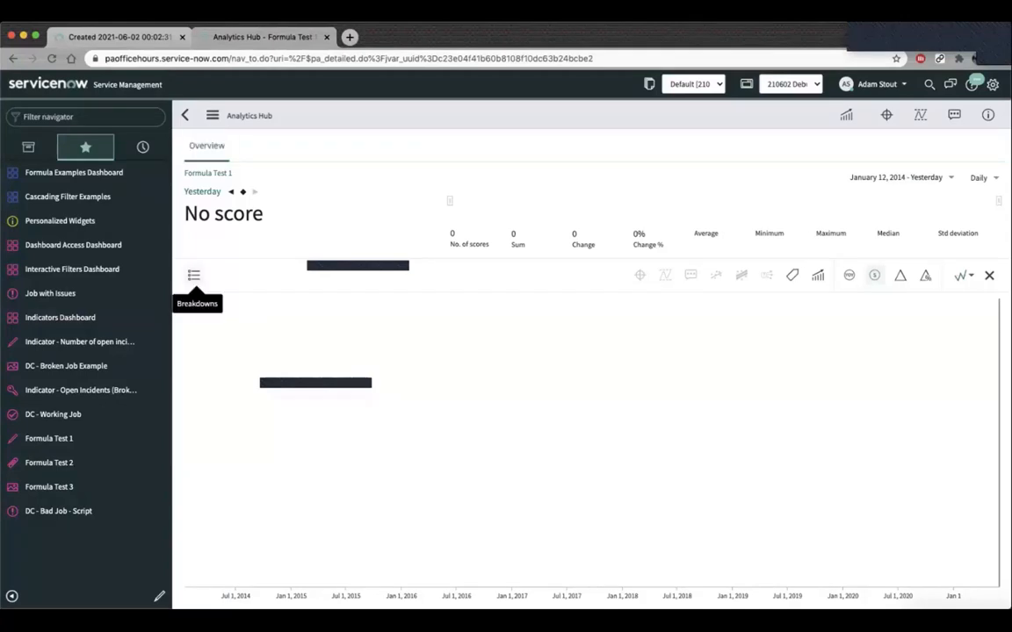
# - Open the Formula Test 2 indicator from the favorites and review its NULL component setting and the formula's failed risk indicators denominator
pyautogui.click(49, 463)
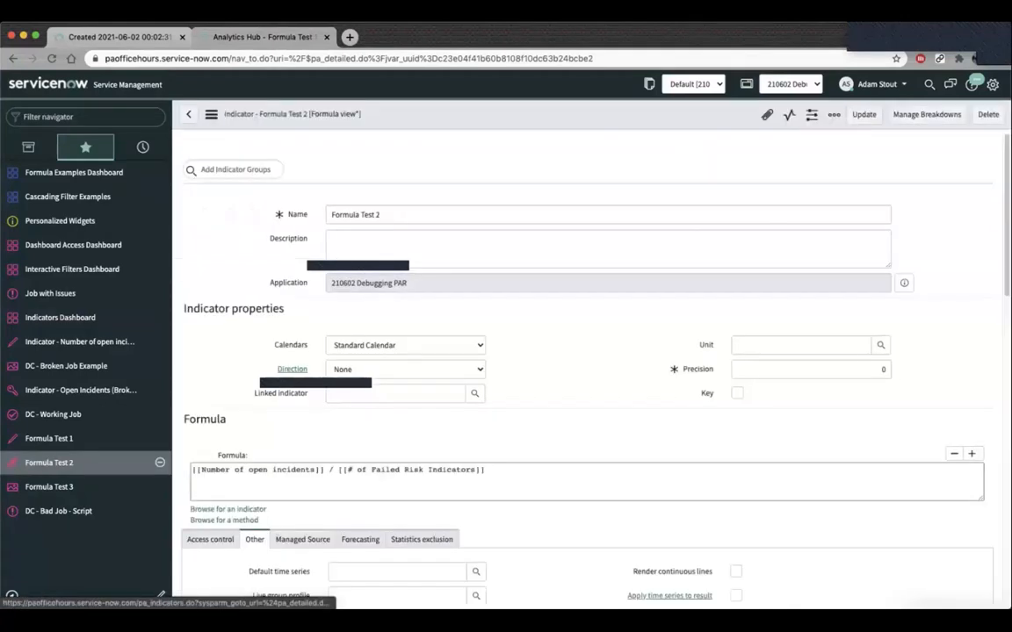
pyautogui.scroll(-1, 587, 369)
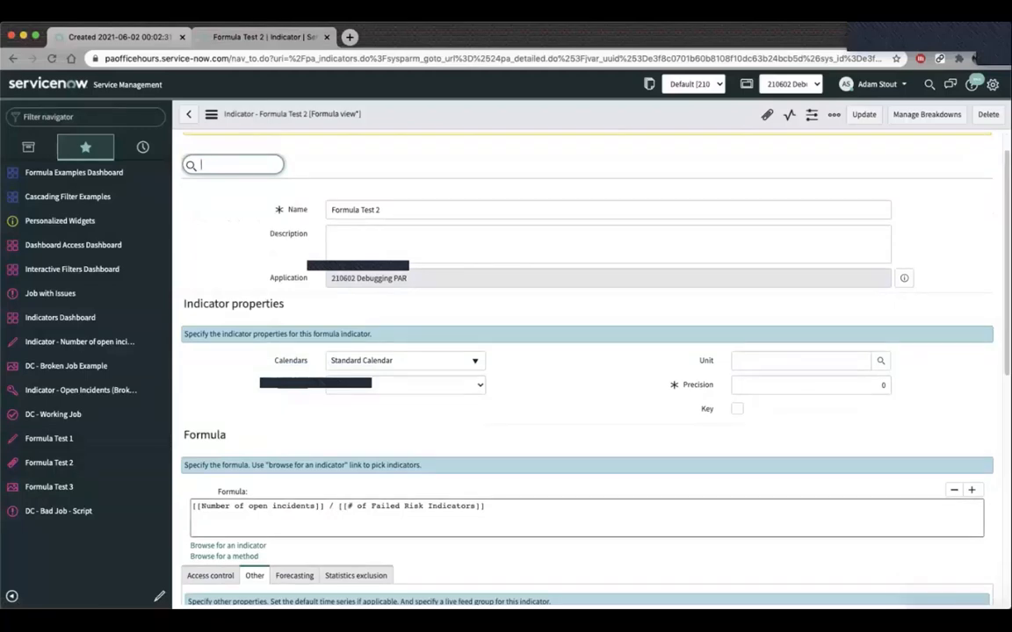
pyautogui.scroll(-5, 587, 368)
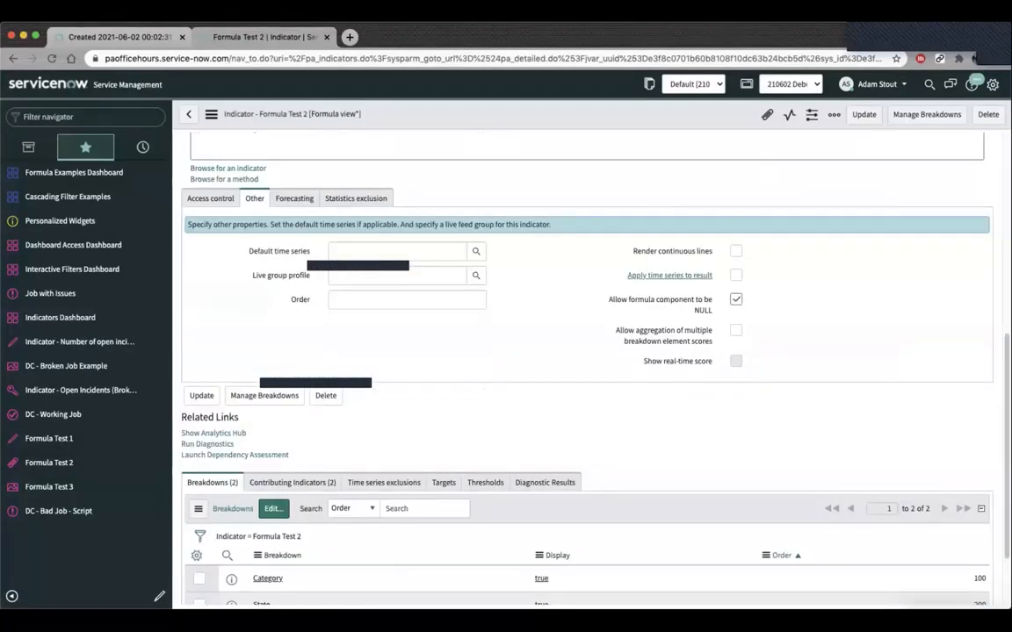
pyautogui.scroll(2, 586, 369)
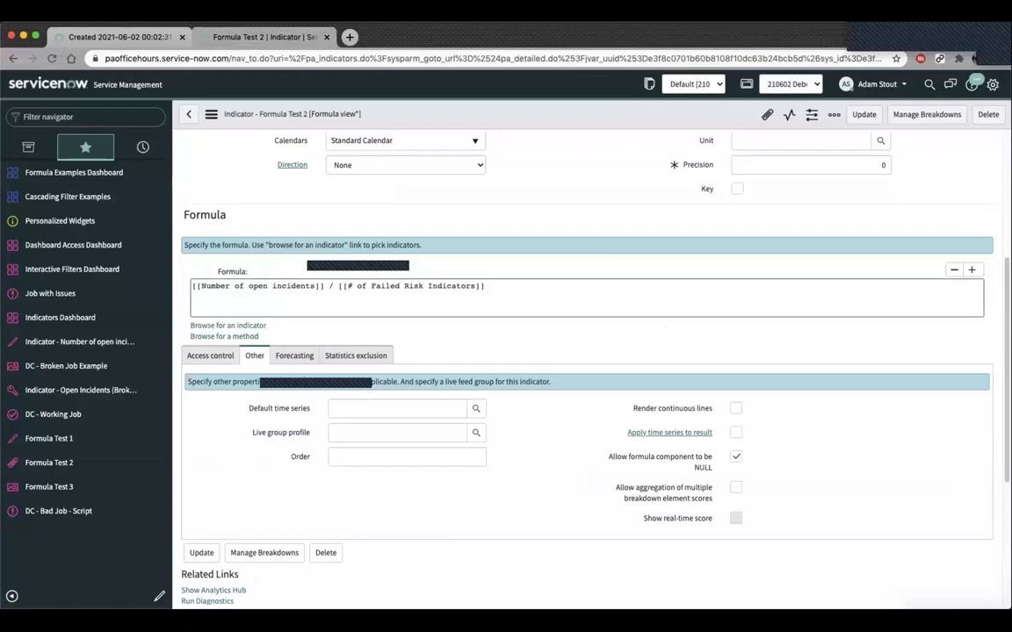
pyautogui.moveTo(338, 286); pyautogui.dragTo(485, 285)
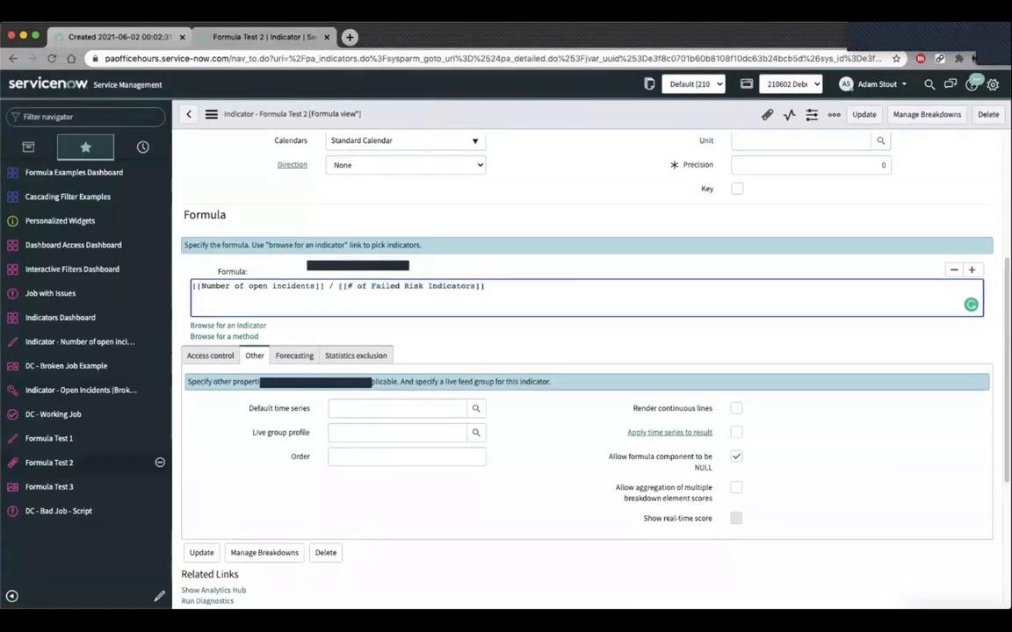
# - Open the Formula Test 3 indicator from the favorites and examine its if/else formula, especially the # of Failed Risk Indicators condition
pyautogui.click(53, 486)
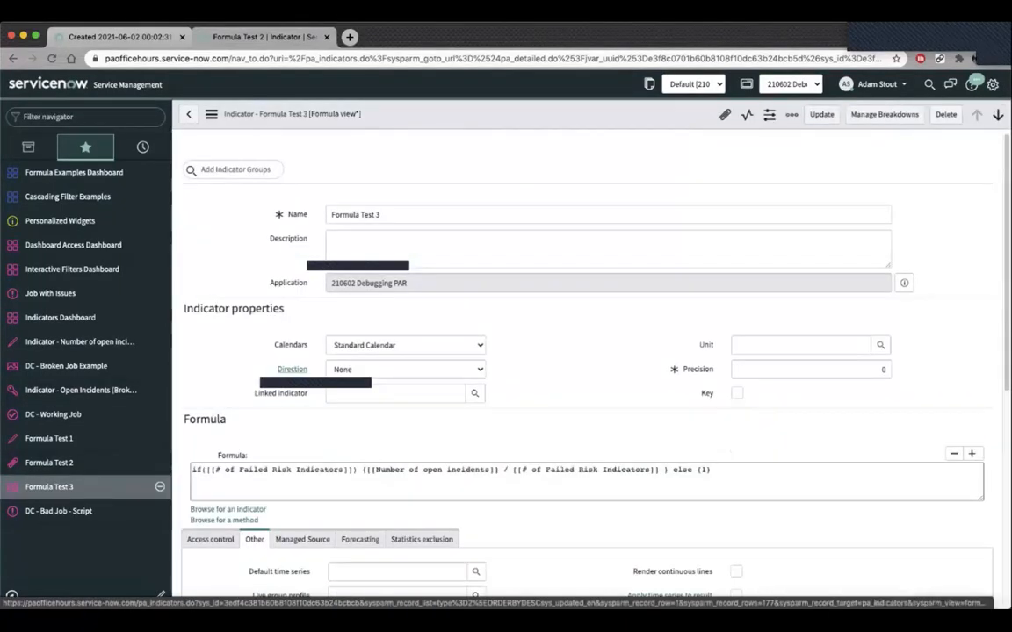
pyautogui.scroll(-1, 587, 368)
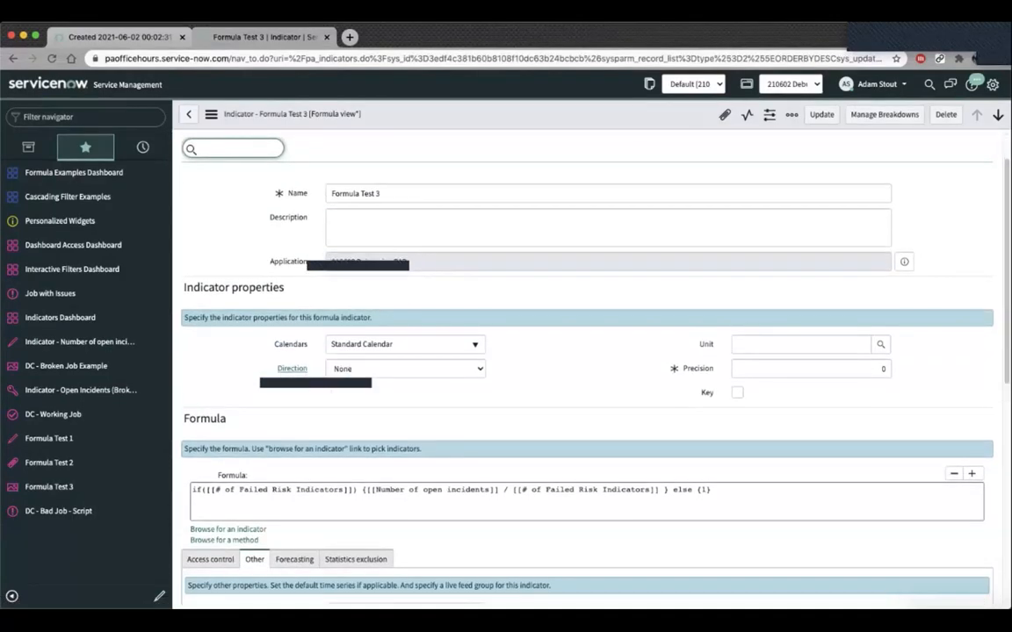
pyautogui.moveTo(713, 490); pyautogui.dragTo(201, 490)
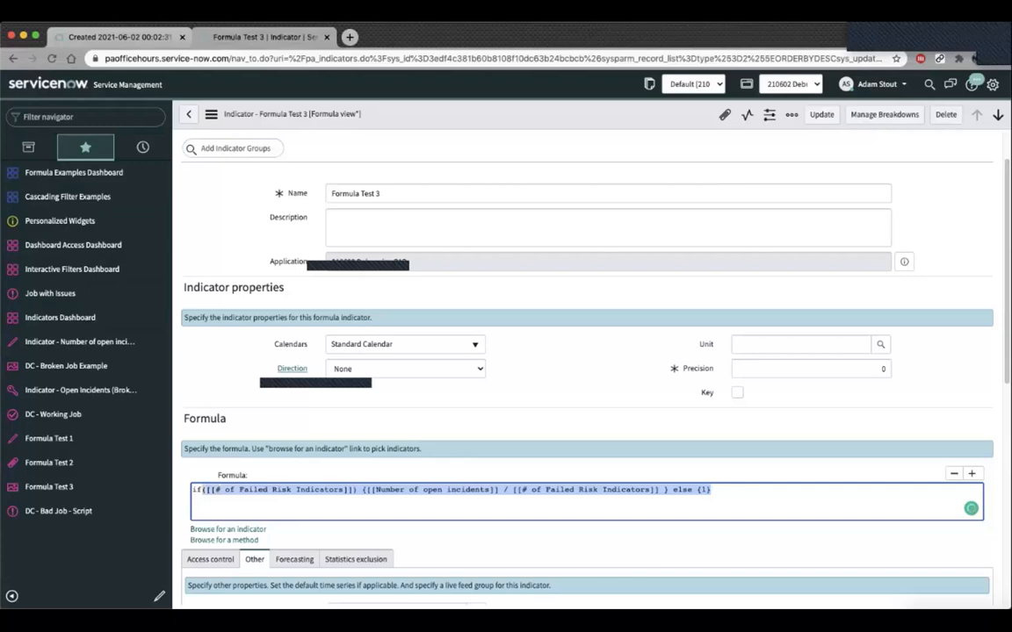
pyautogui.click(712, 491)
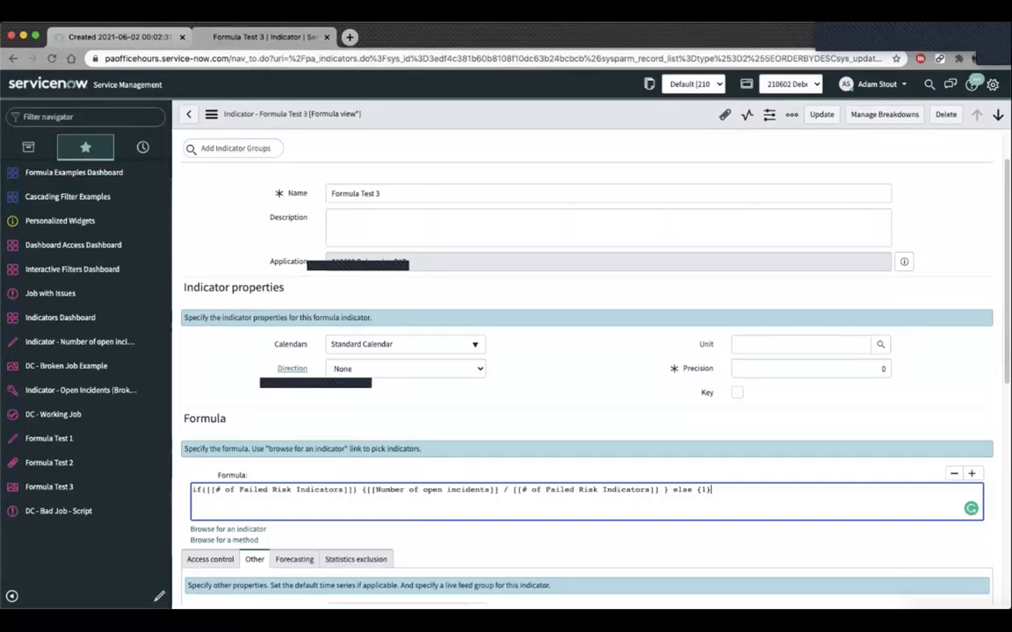
pyautogui.click(211, 490)
pyautogui.moveTo(211, 490); pyautogui.dragTo(357, 490)
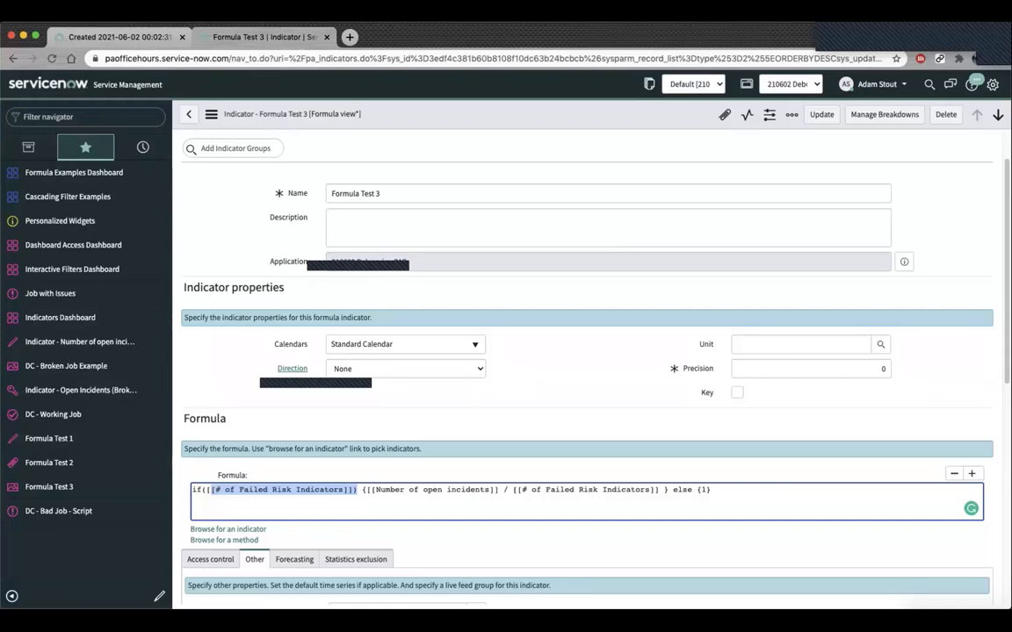
# - Check the NULL component setting of Formula Test 3 and show the indicator in the Analytics Hub
pyautogui.scroll(-5, 586, 352)
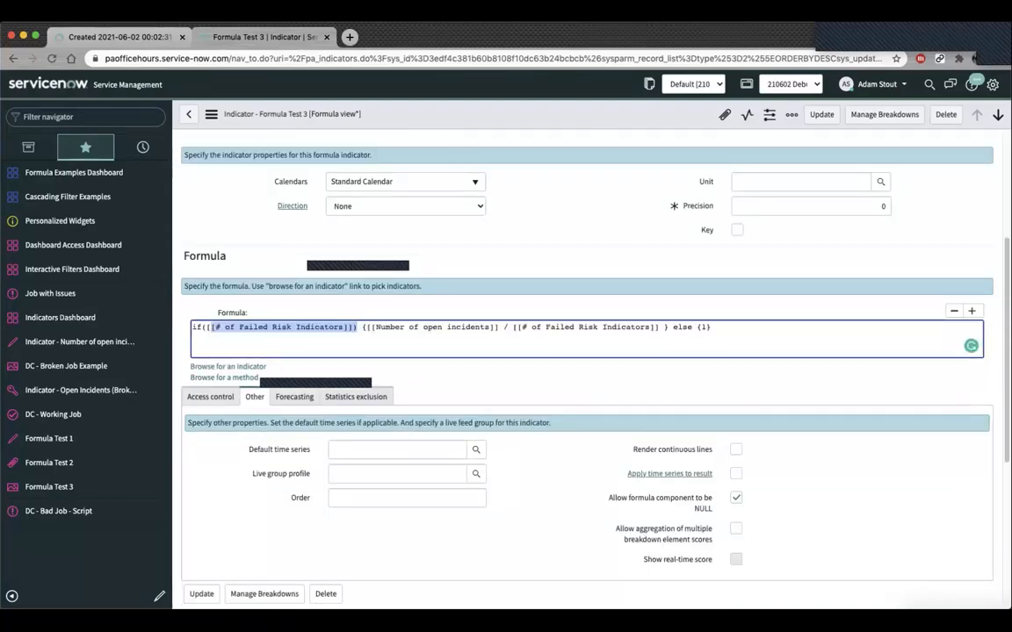
pyautogui.click(712, 328)
pyautogui.scroll(-2, 587, 351)
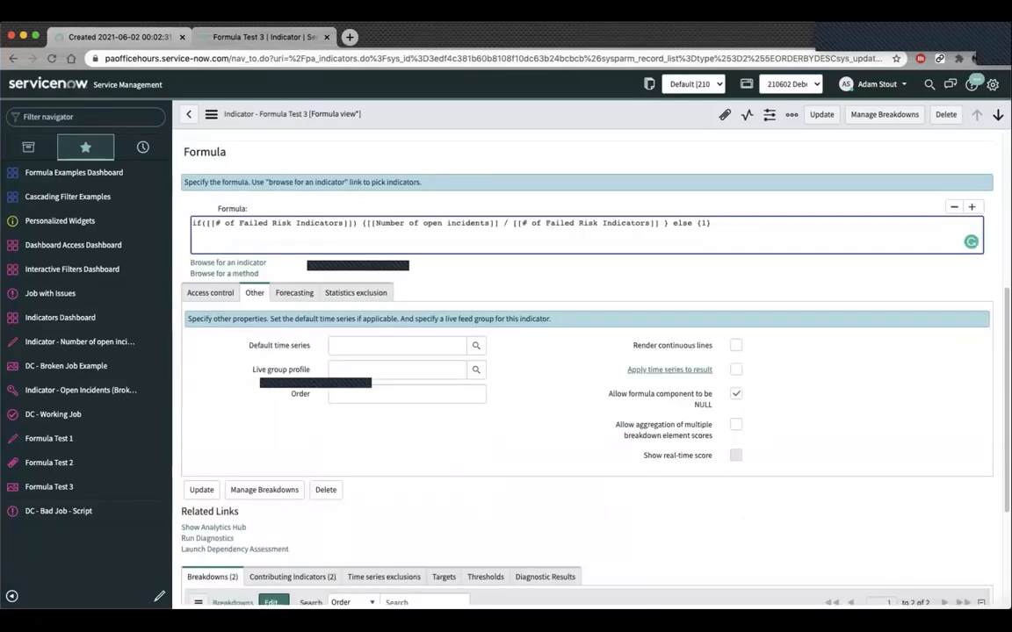
pyautogui.click(212, 527)
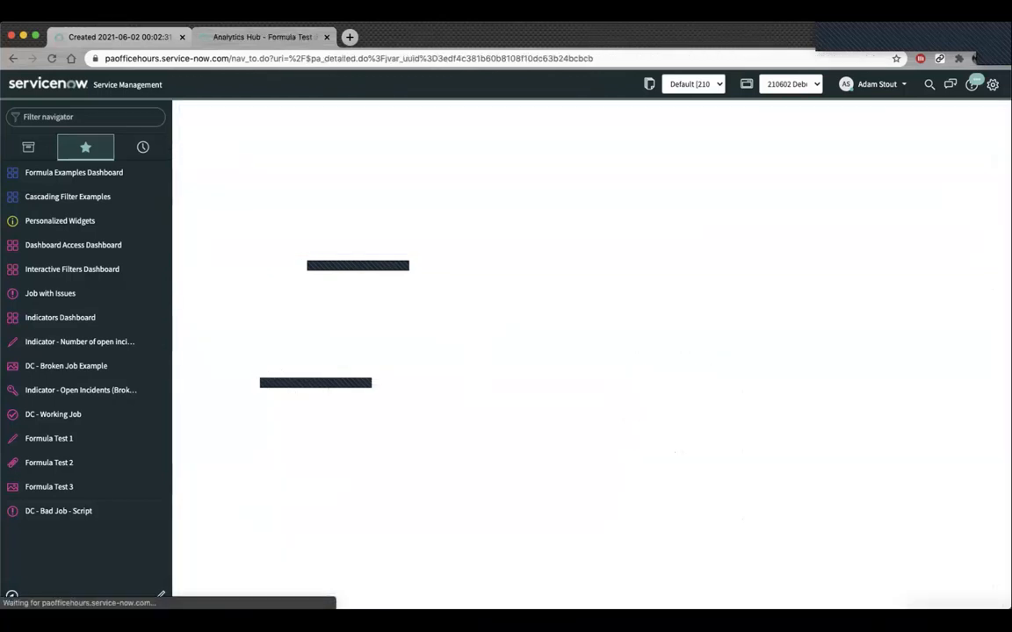